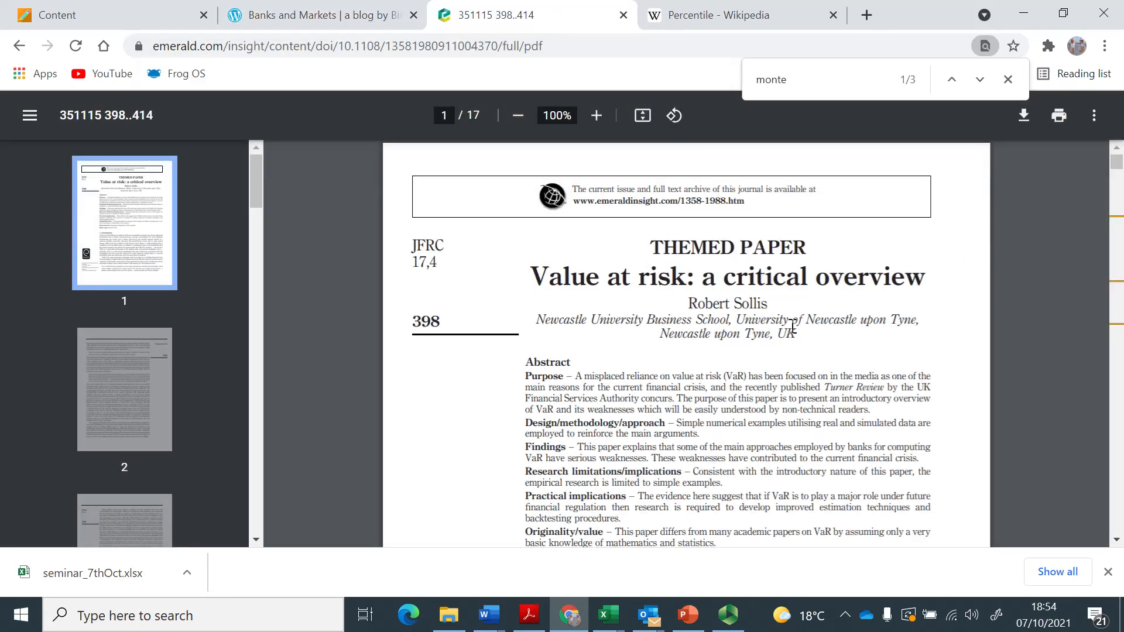
Read the three main VaR calculation approaches in section 2 of the paper, and switch to the percentile worksheet in Excel.
click(1117, 540)
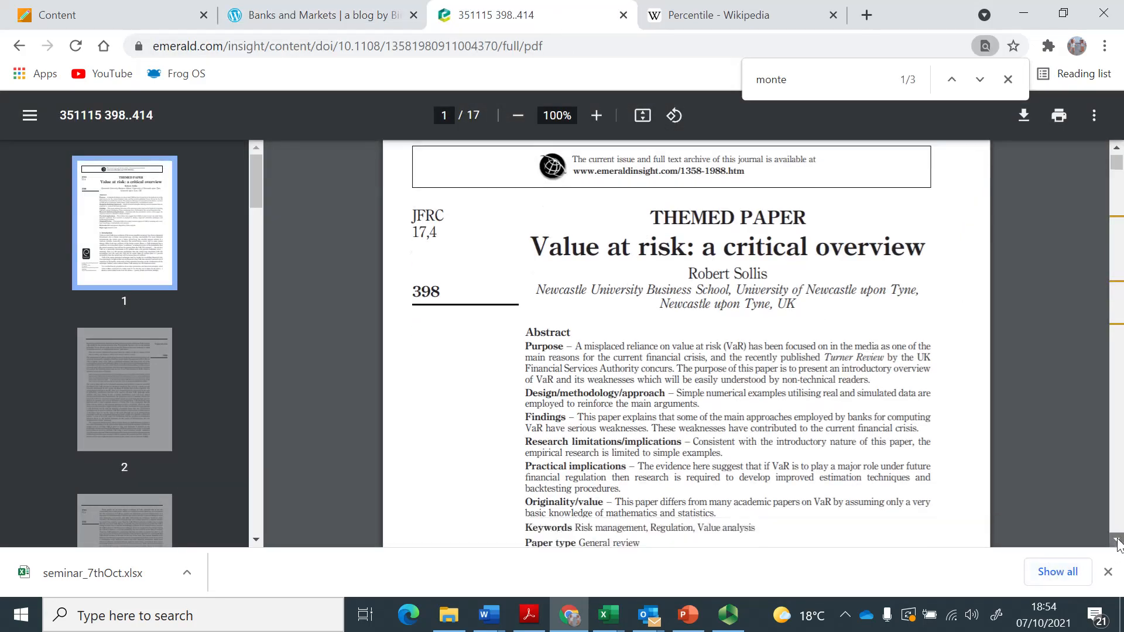
drag(1117, 540, 1117, 540)
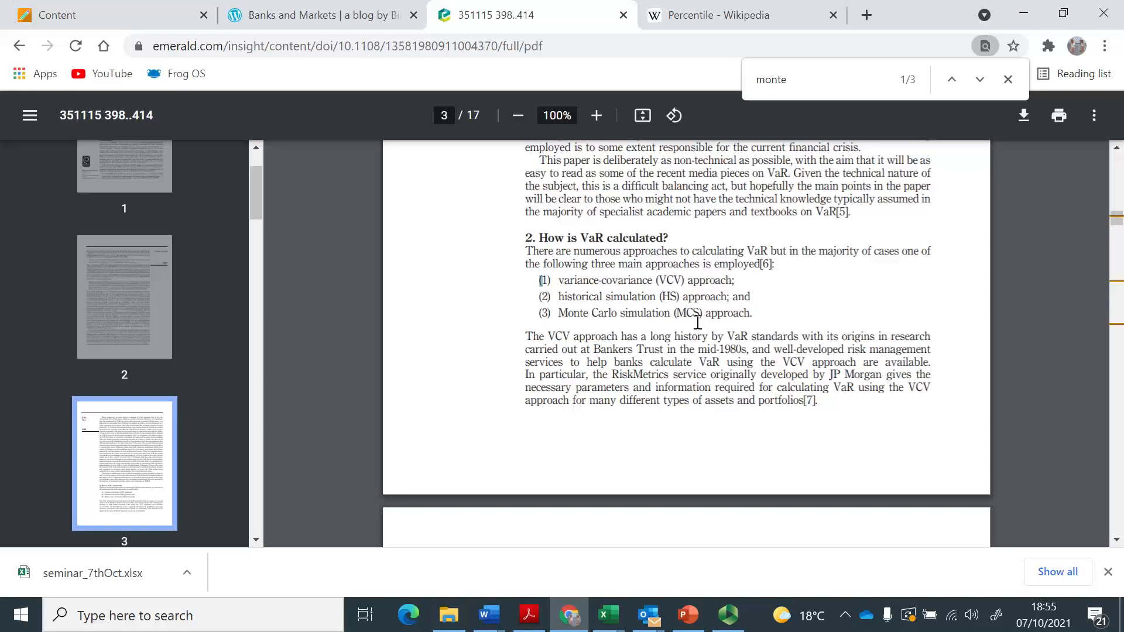
key(alt+Tab)
key(alt+Tab)
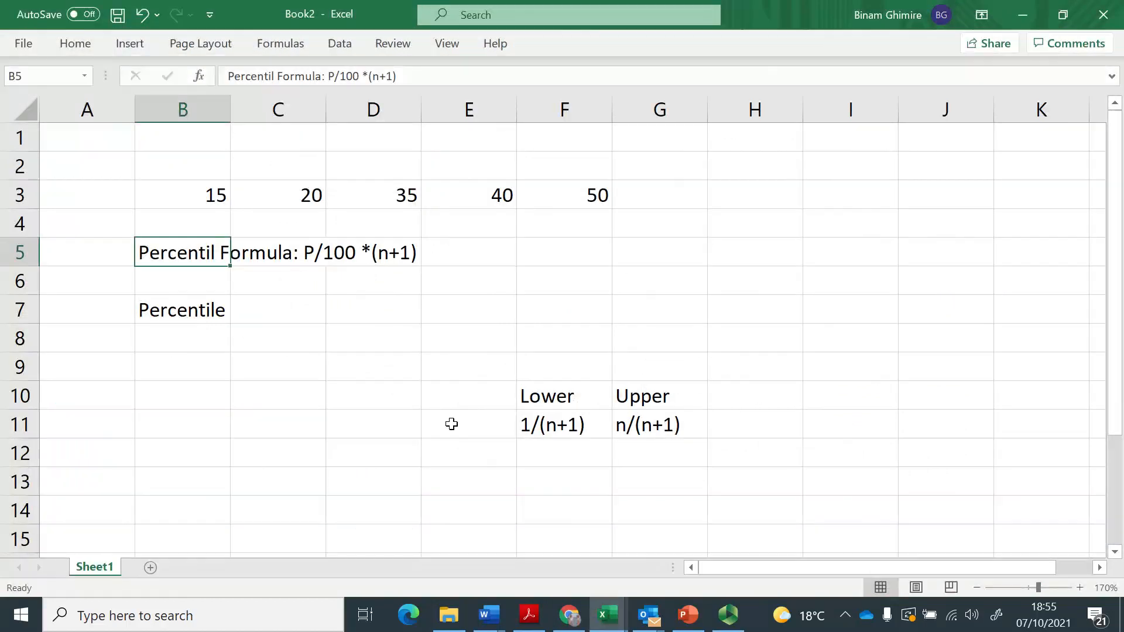
click(335, 359)
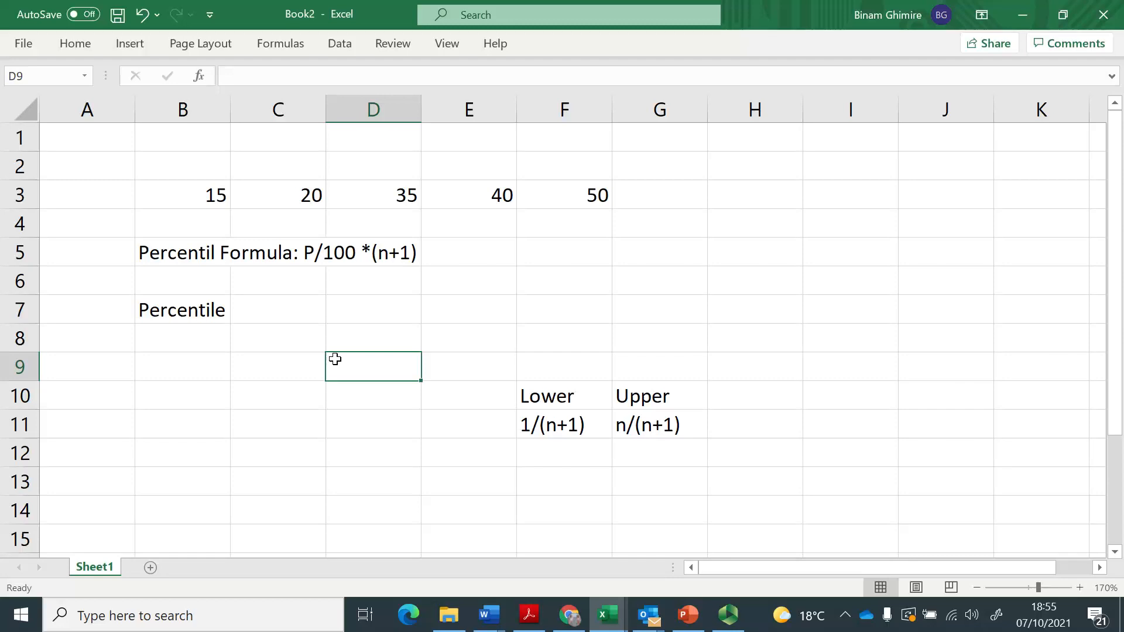
Switch to the Percentile article on Wikipedia in Chrome and highlight the words "(exclusive definition)".
key(alt+Tab)
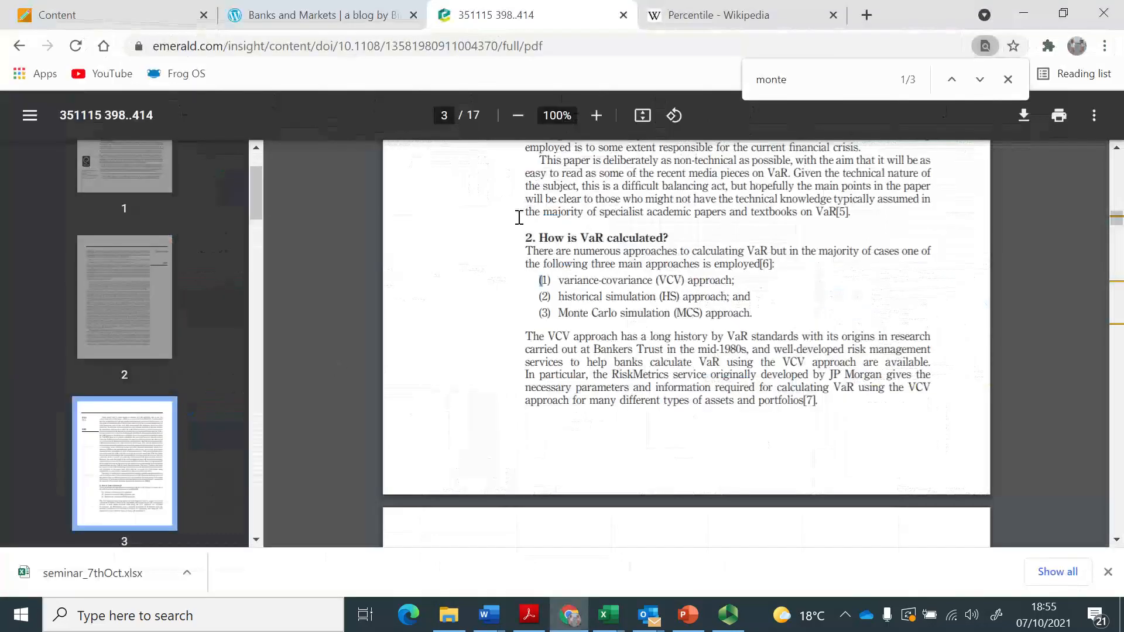
click(728, 19)
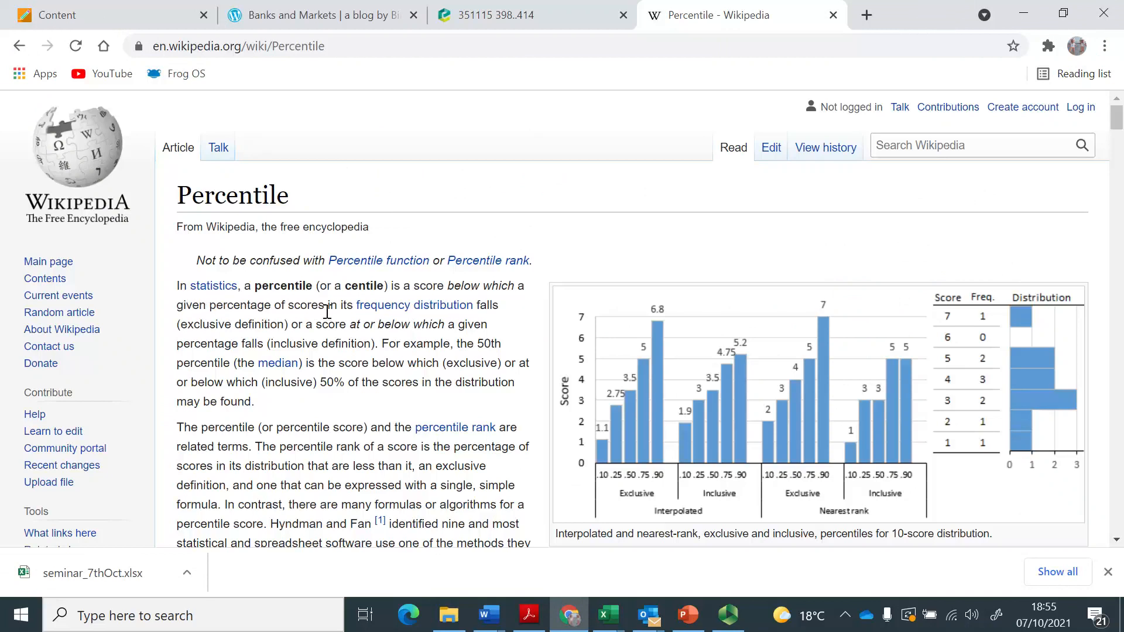
mouse_move(447, 305)
drag(288, 328, 173, 335)
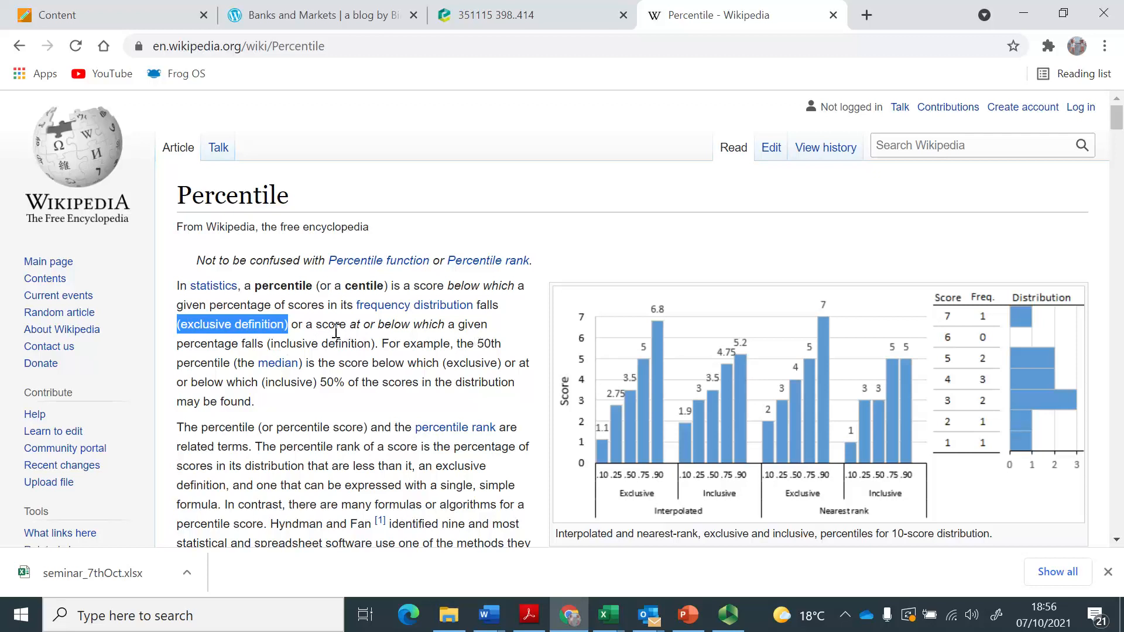
Switch to Excel and look up the exclusive and inclusive percentile functions in cell B9, leaving the cell empty.
key(alt+Tab)
key(Left)
key(Left)
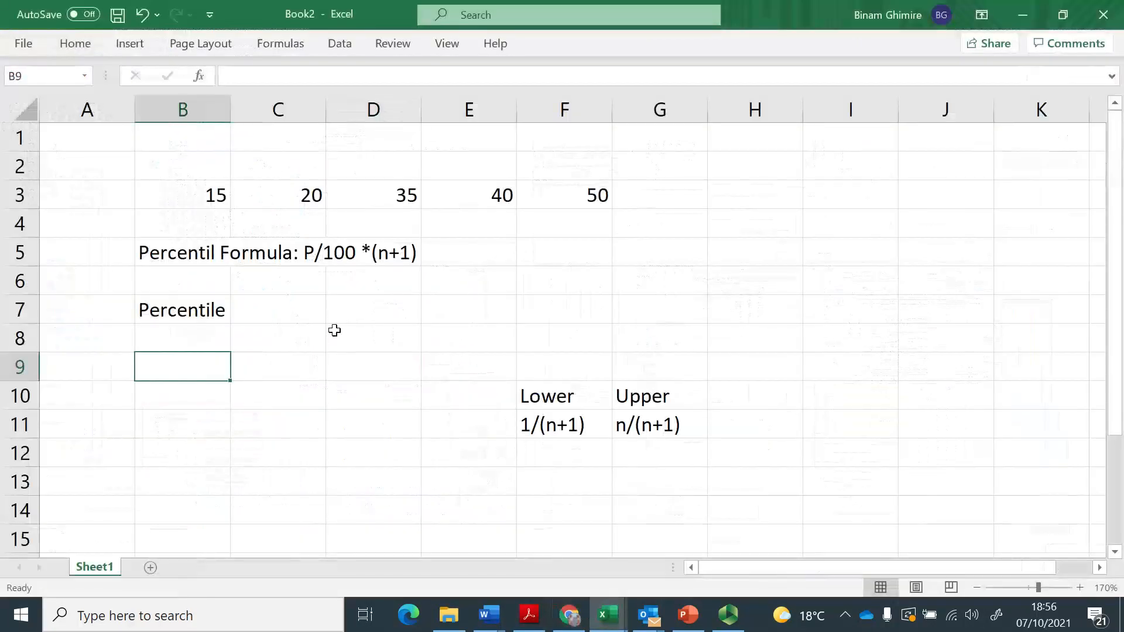
text(=per)
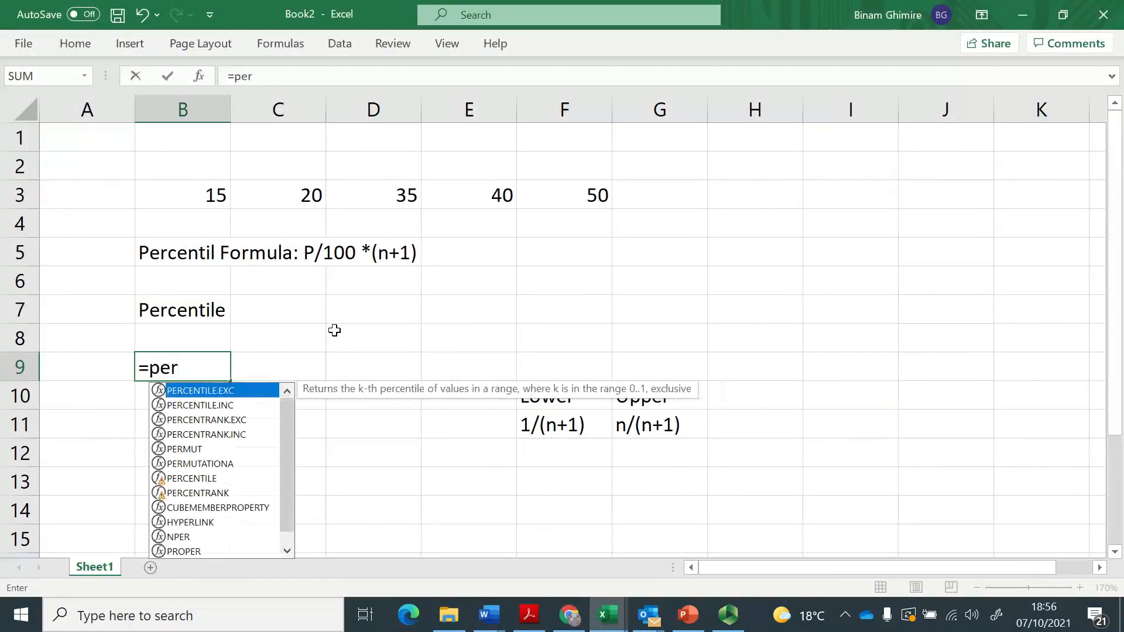
click(229, 408)
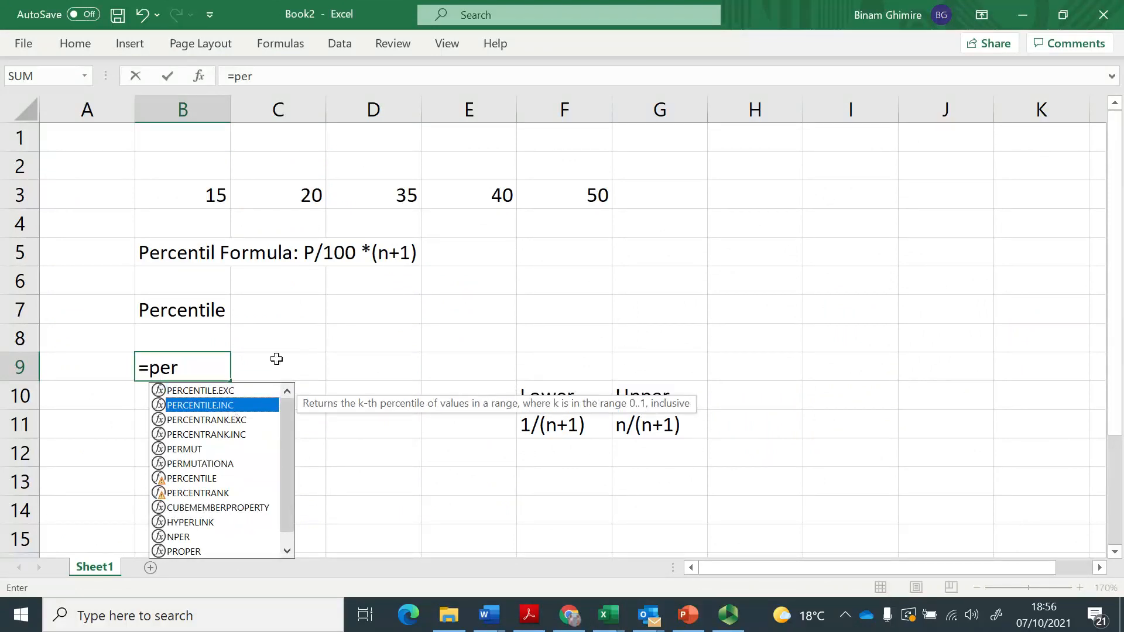
click(305, 337)
key(Left)
key(Down)
key(Delete)
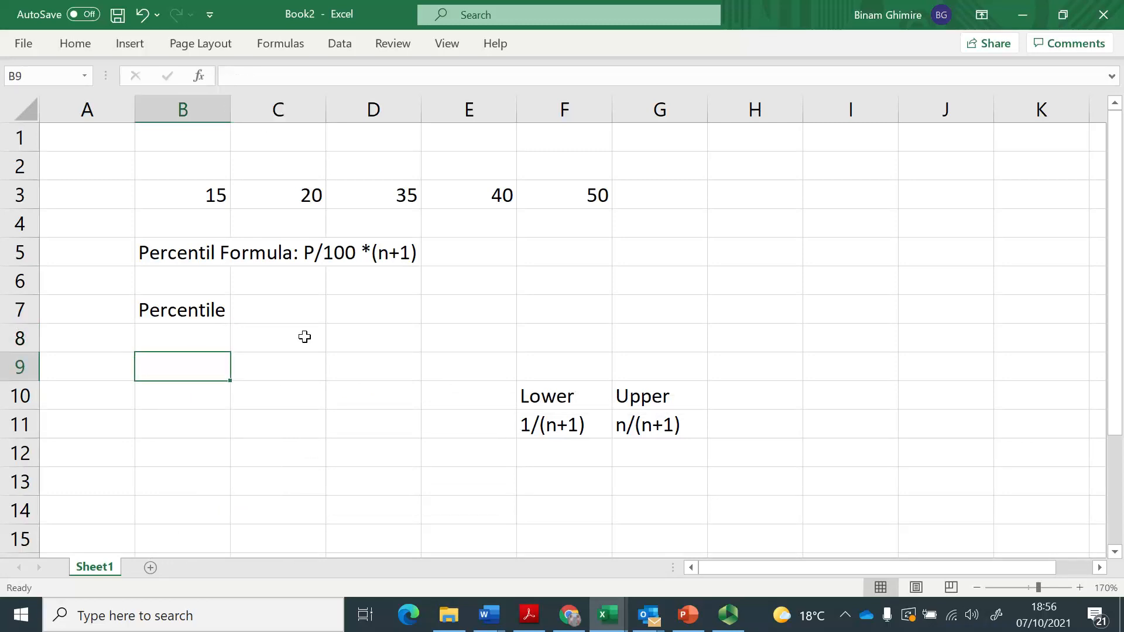
Review the percentile formula text in B5 and the ordered data values in row 3 of the worksheet.
key(alt+Tab)
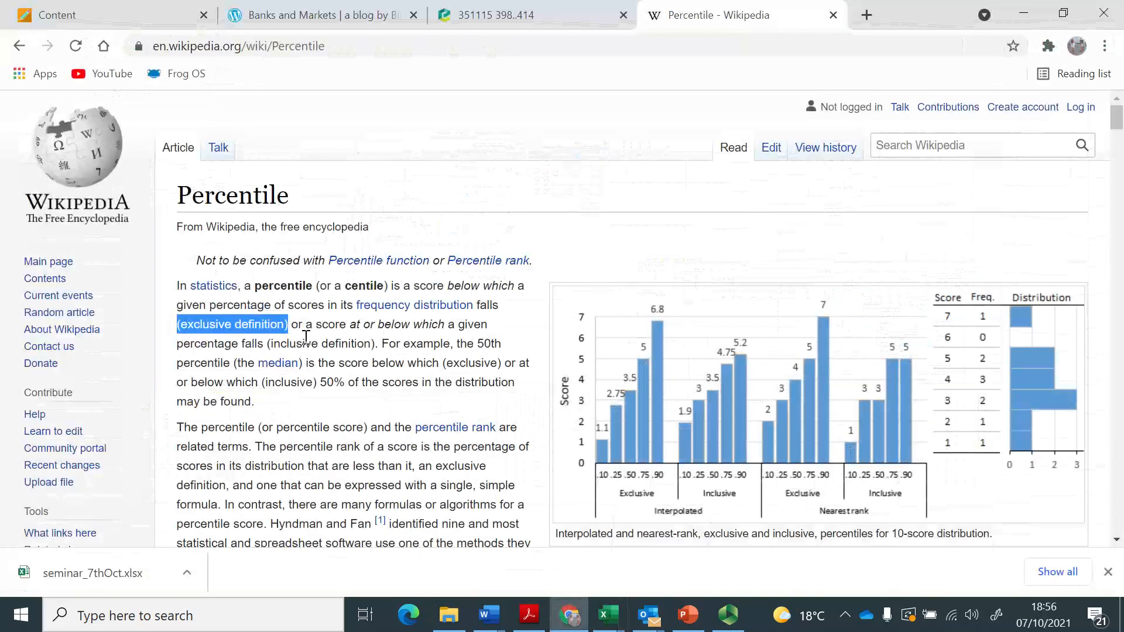
key(alt+Tab)
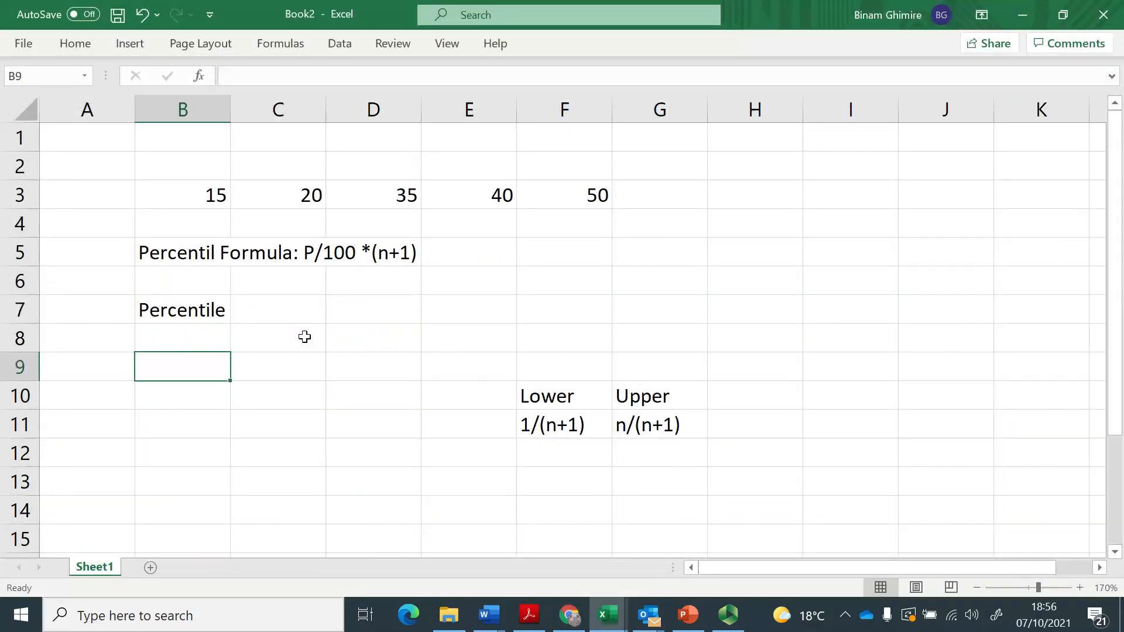
key(Up)
key(Up)
key(Up)
key(Up)
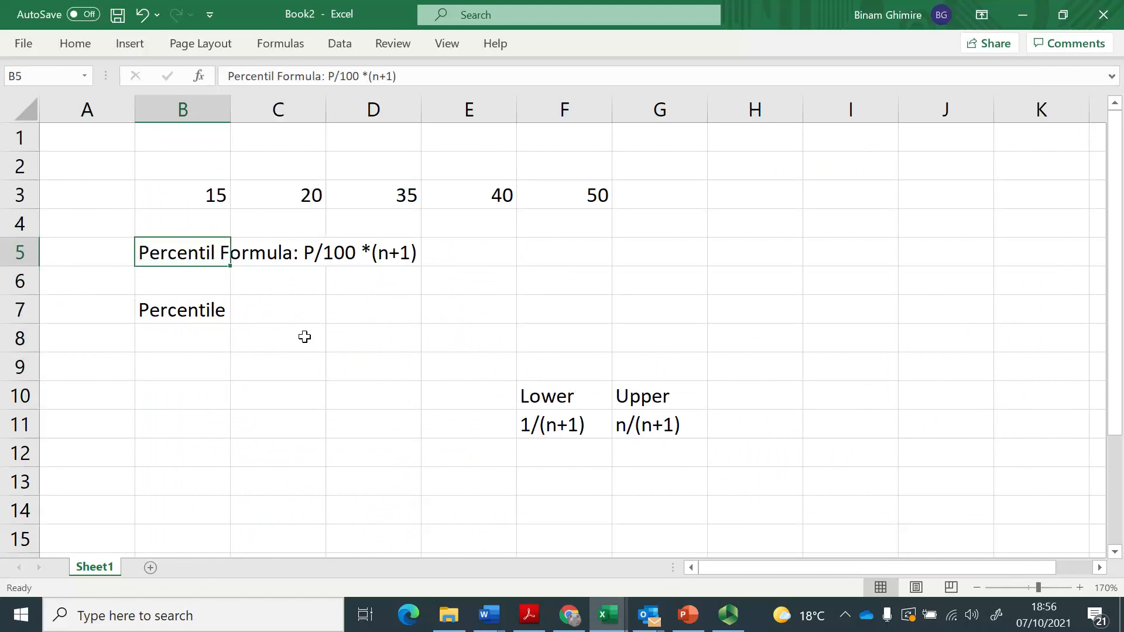
key(Up)
key(Up)
key(Right)
key(Right)
key(Right)
key(Right)
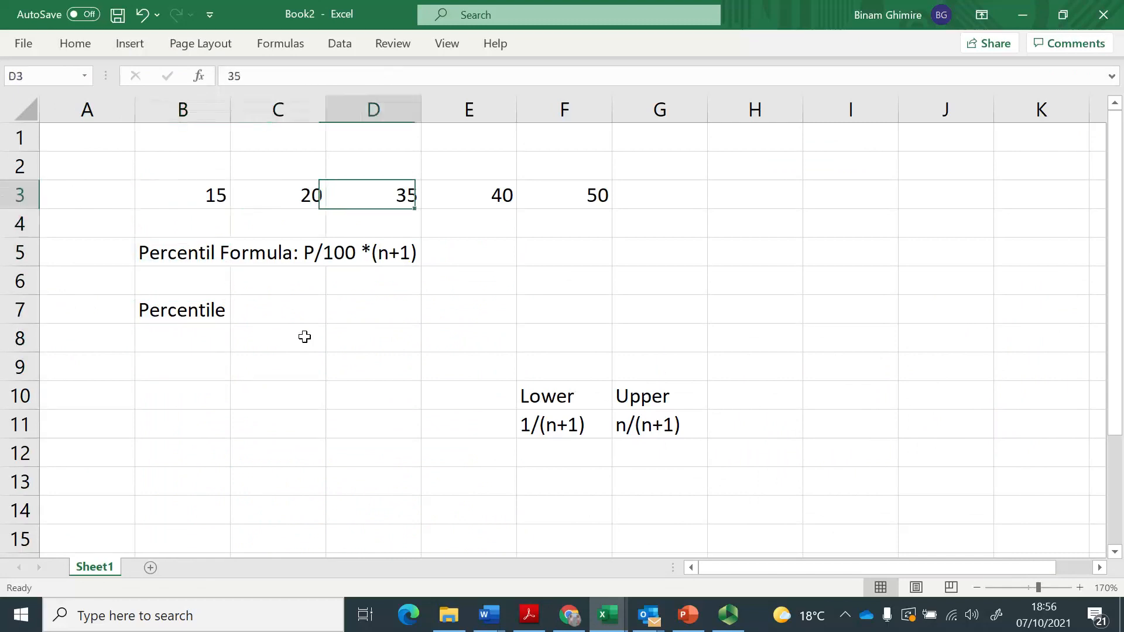
key(Left)
key(Left)
key(Left)
key(Left)
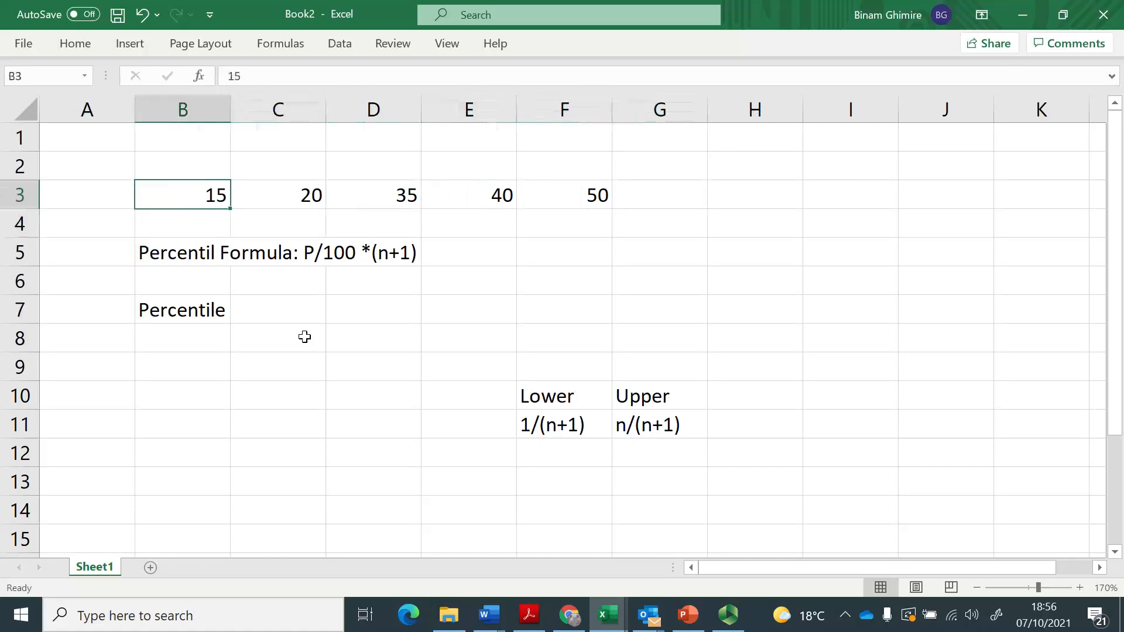
Switch to the Wikipedia Percentile article and find the third variant's worked example for the 40th percentile.
key(alt+Tab)
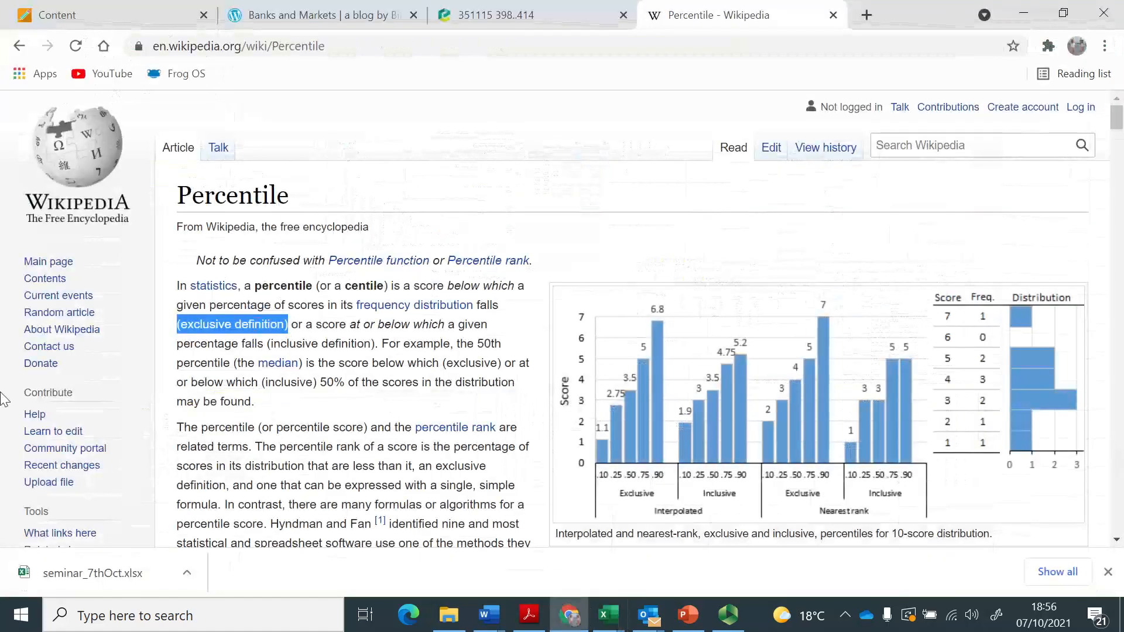
click(491, 196)
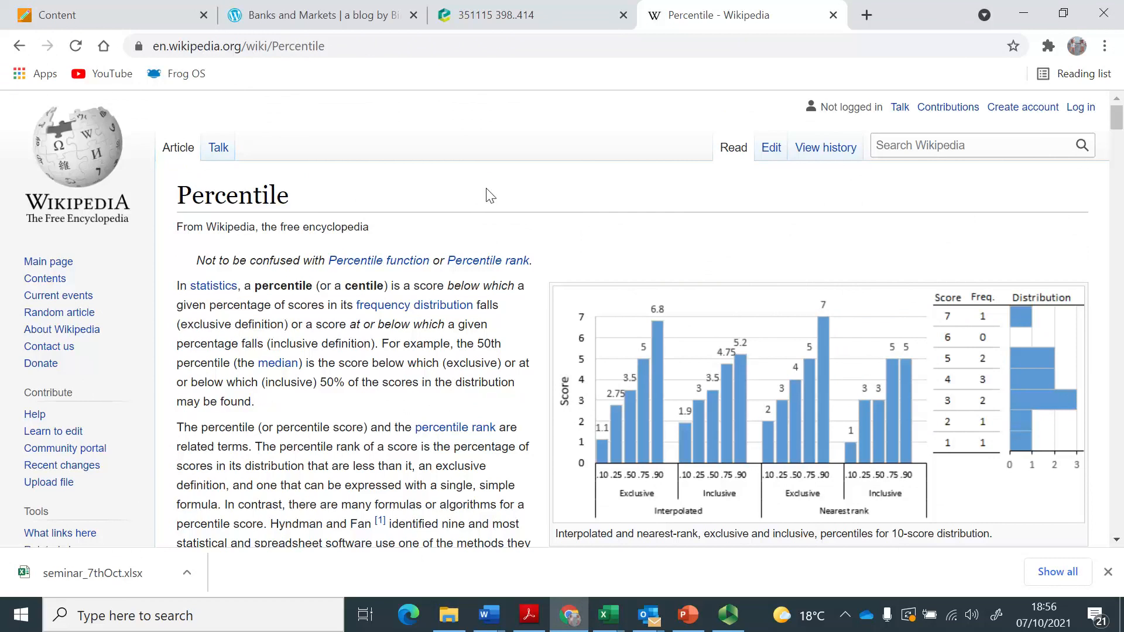
scroll(490, 196, down, 20)
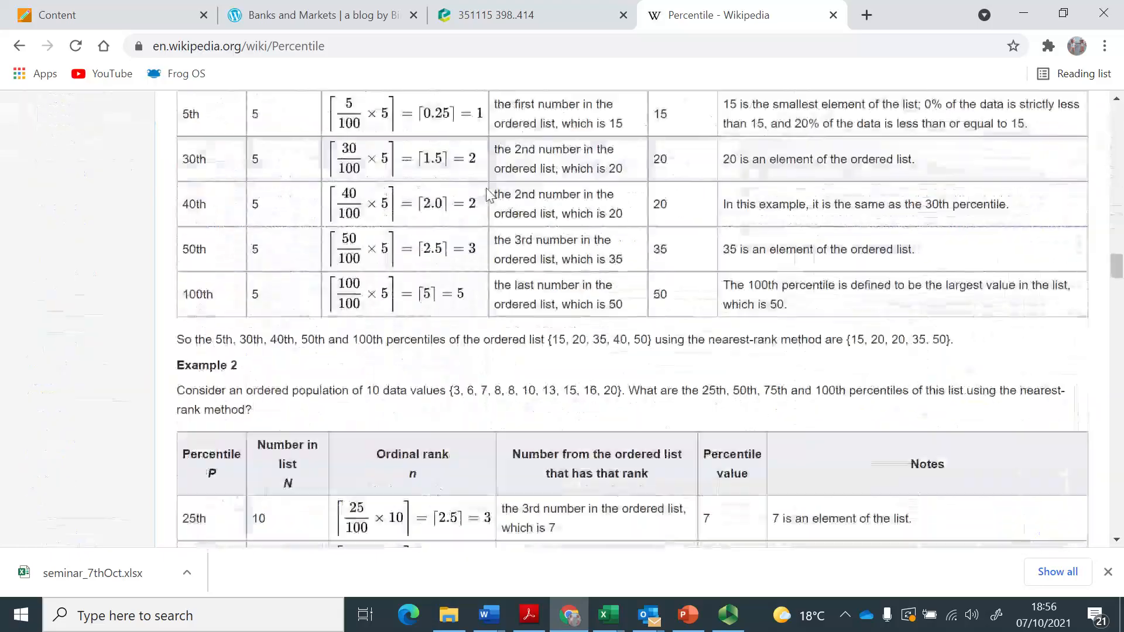
scroll(491, 195, down, 15)
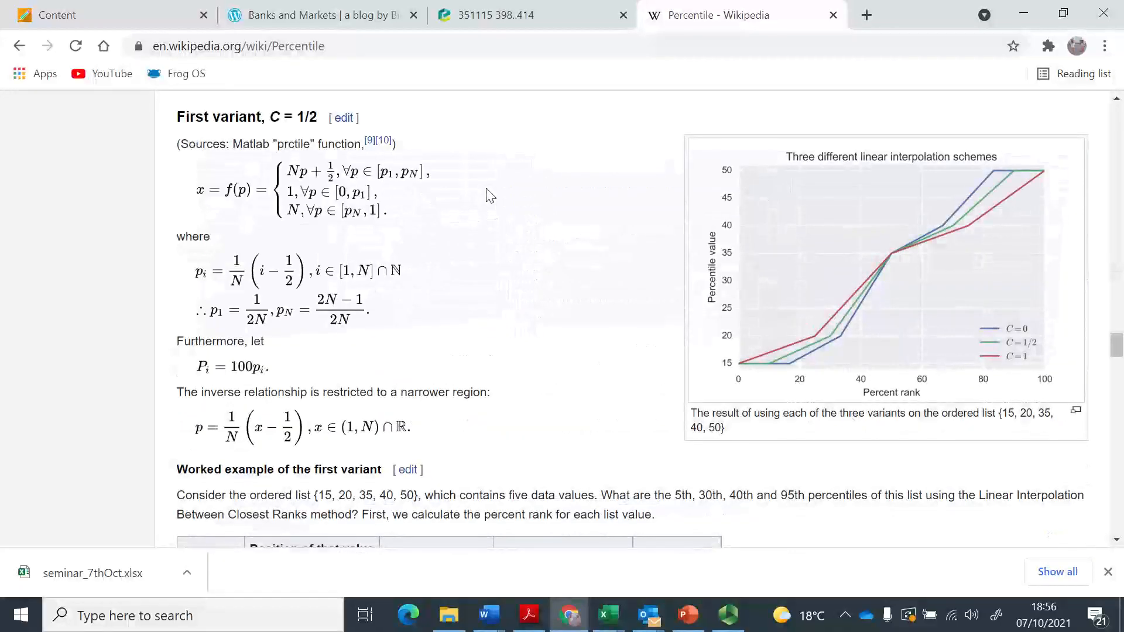
scroll(490, 196, down, 10)
scroll(491, 195, down, 10)
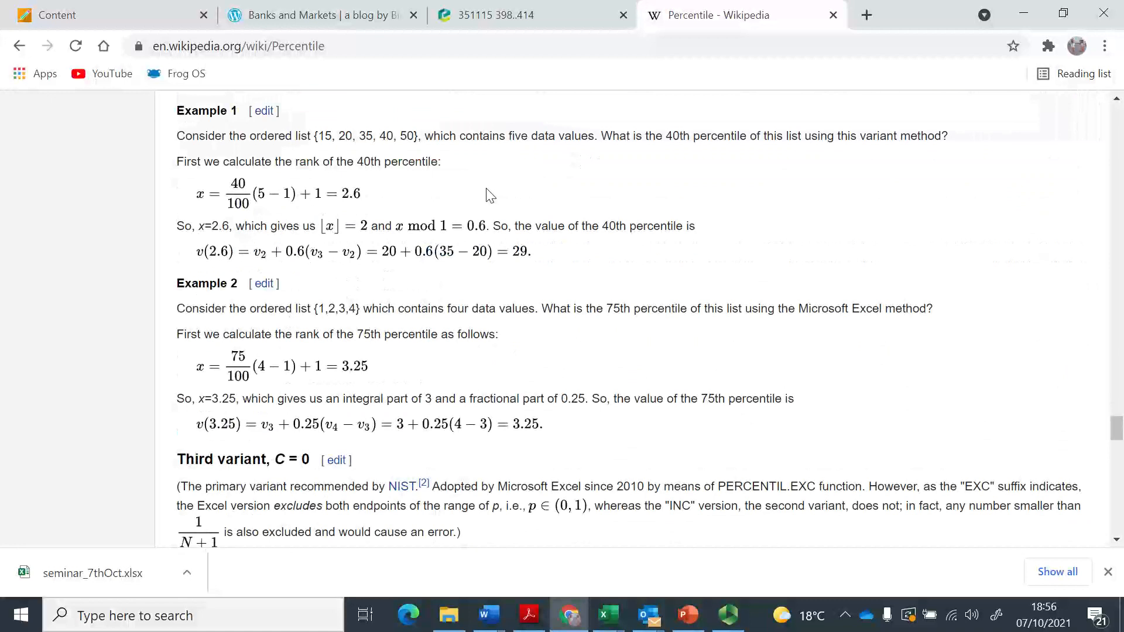
scroll(490, 196, down, 7)
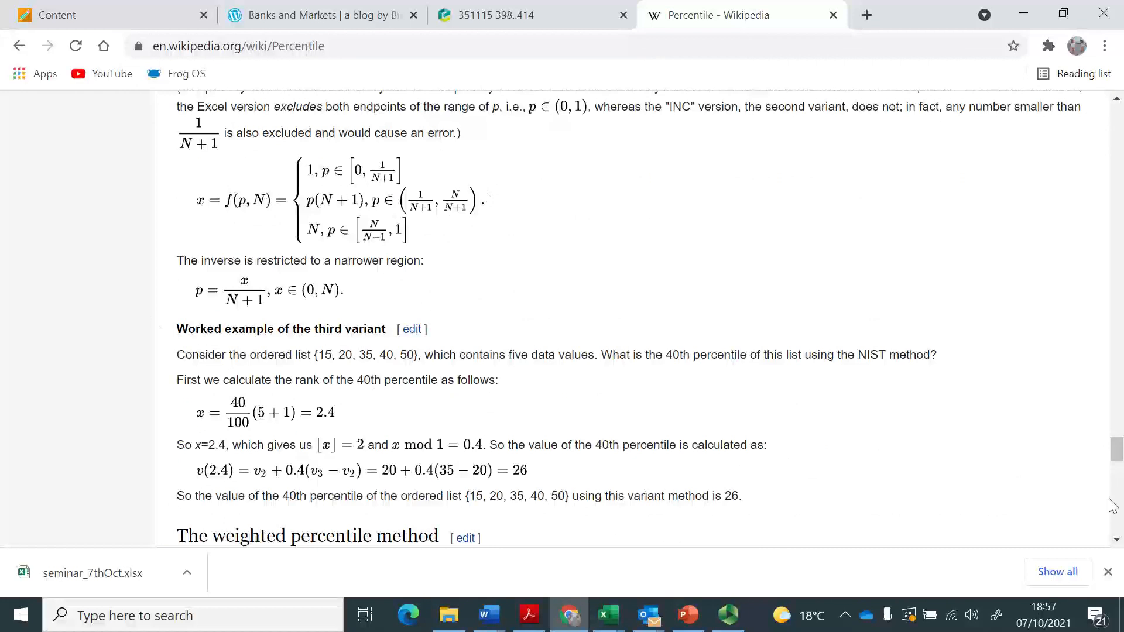
click(1115, 537)
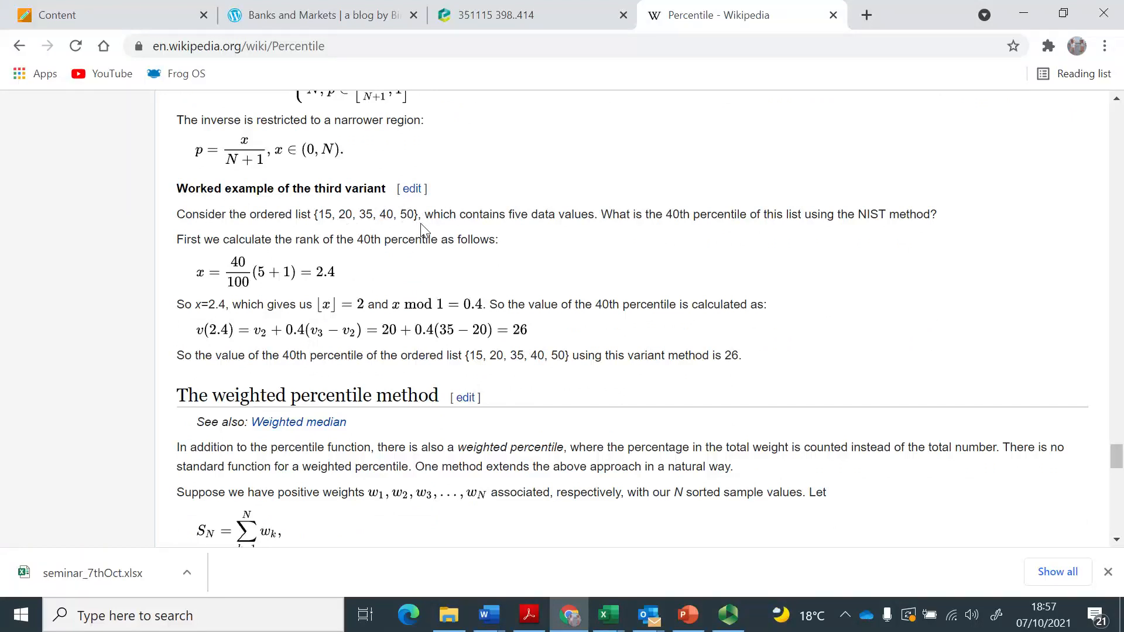
Switch to Excel and swap the second and third data values, with 35 in C3 and 20 in D3.
key(alt+Tab)
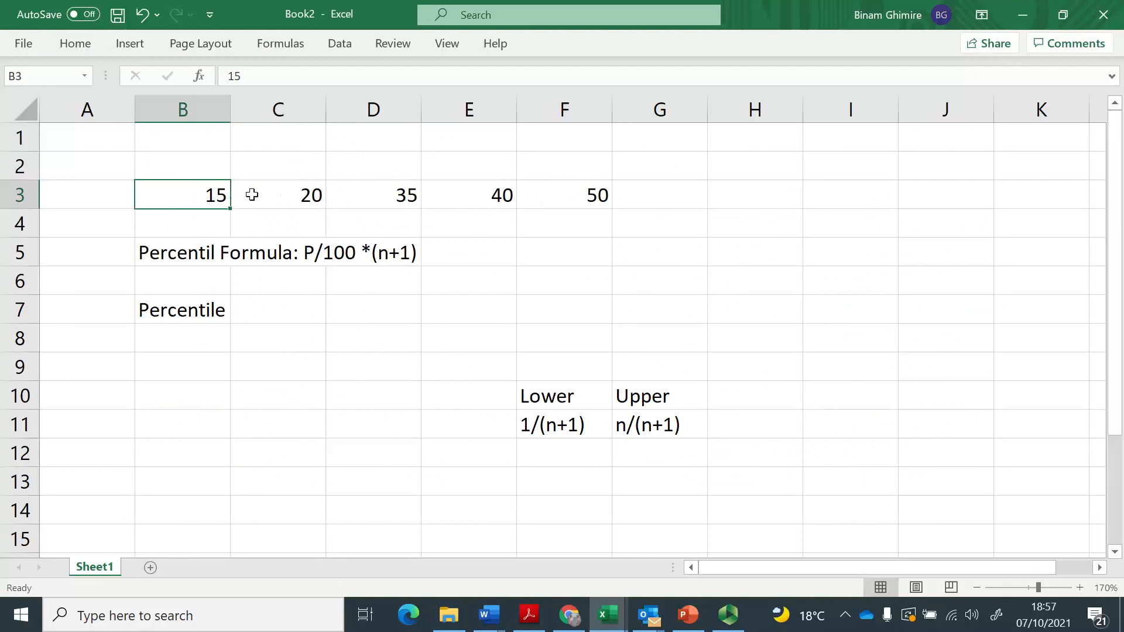
click(298, 199)
text(35)
key(Right)
text(20)
key(Return)
Restore the ascending order of the data by setting C3 to 20 and D3 to 35.
key(Up)
key(Left)
text(20)
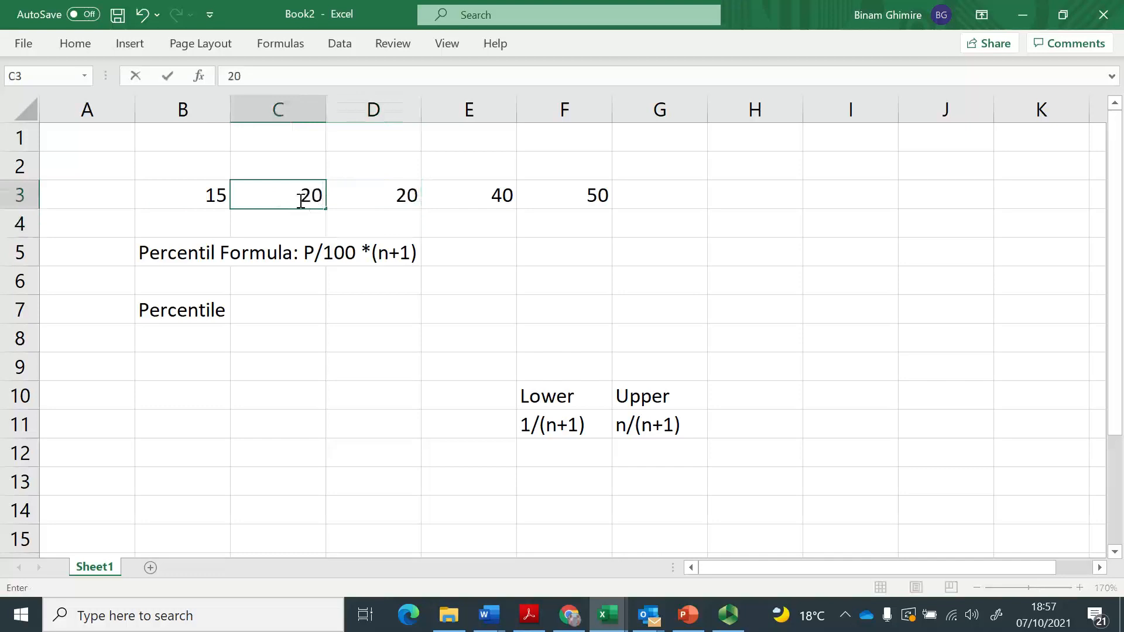
key(Right)
text(35)
key(Return)
key(Up)
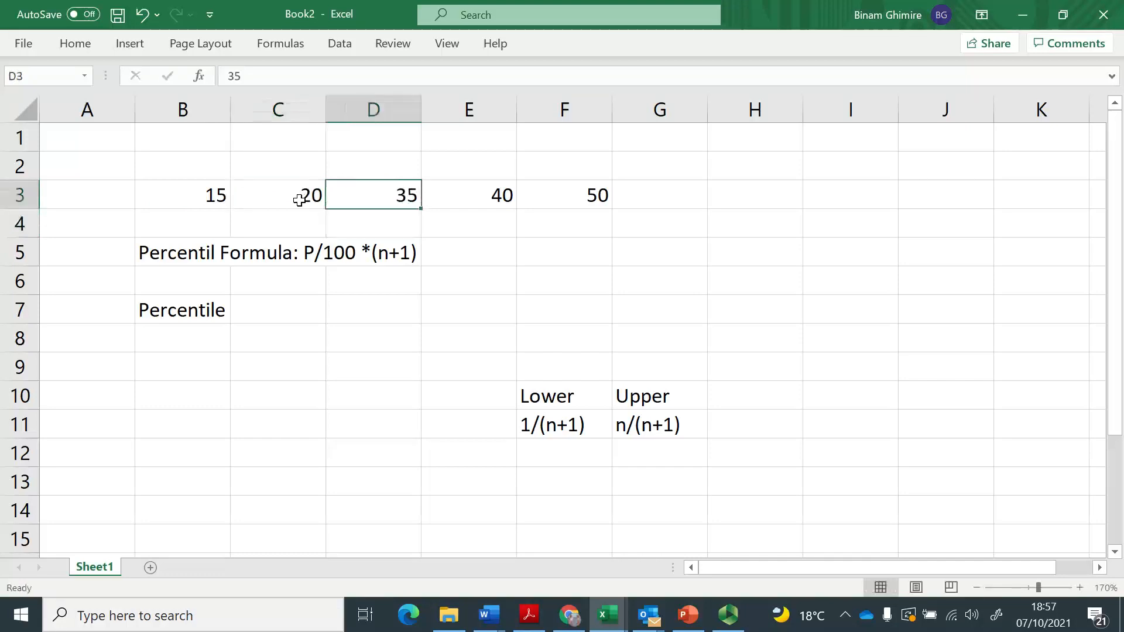
Number the data values above them in row 2, entering 1 to 5 in cells B2 to F2.
key(Up)
key(Left)
key(Left)
text(1)
key(Right)
text(2)
key(Right)
text(3)
key(Right)
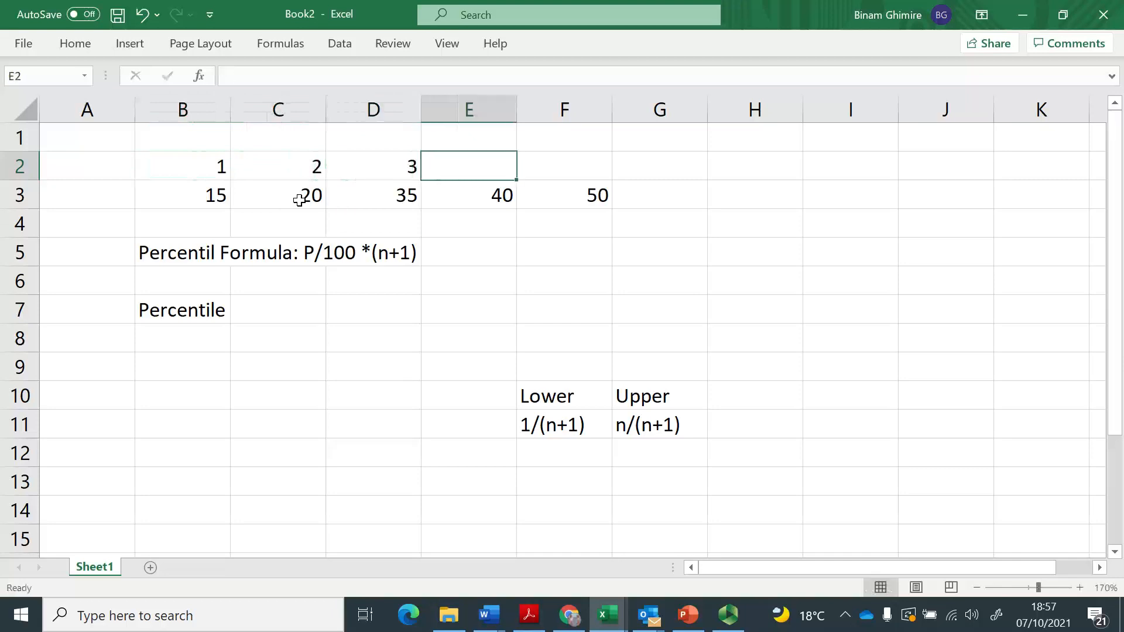
text(4)
key(Right)
text(5)
key(Return)
key(Left)
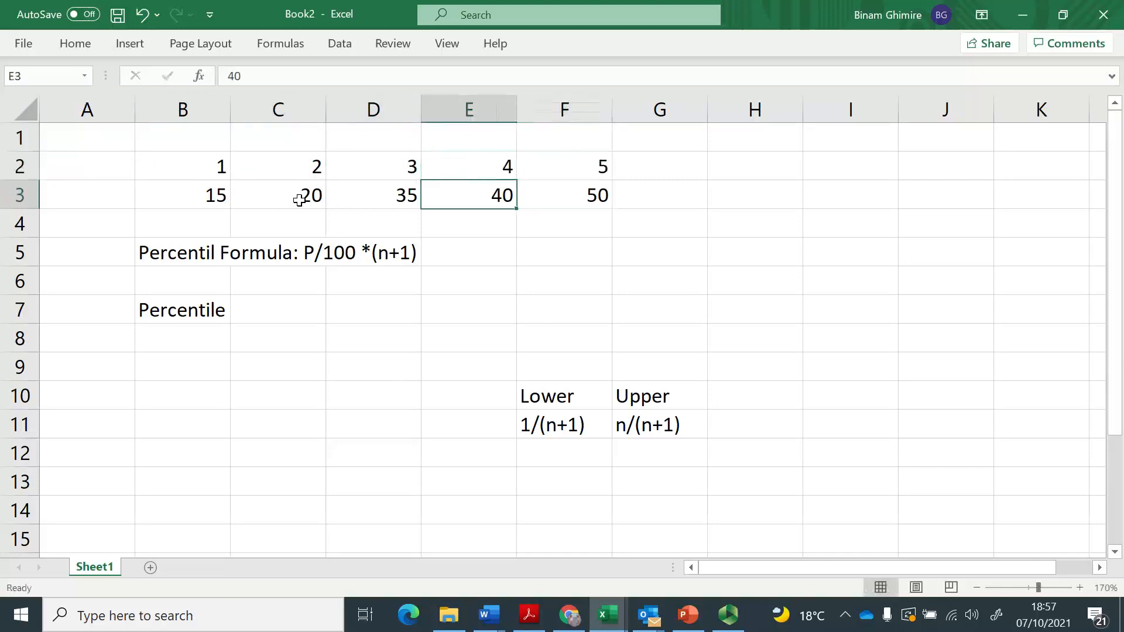
key(Left)
key(Left)
key(Left)
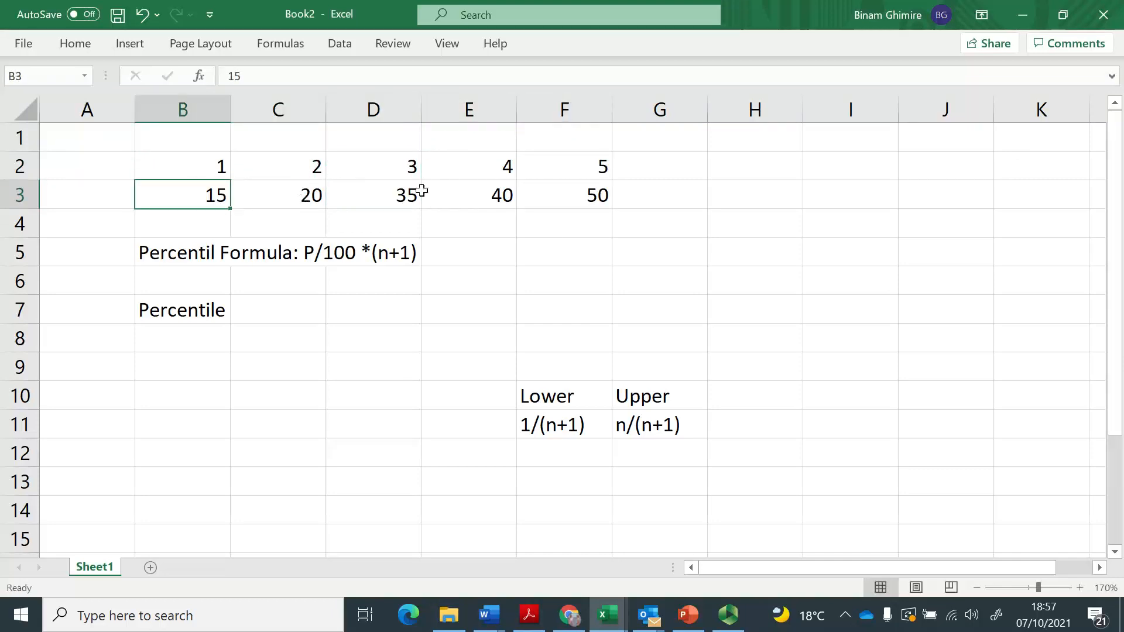
Calculate the 40th percentile's rank in C7 with =40/100*(5+1), checking the worked example in the Wikipedia Percentile article before completing the Excel formula.
click(257, 314)
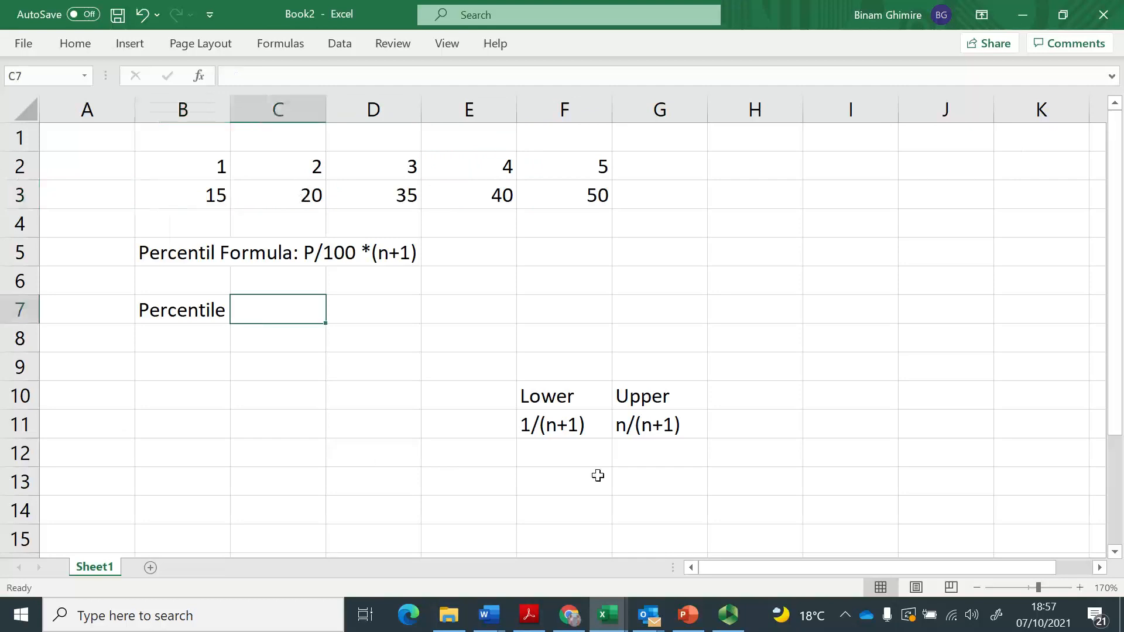
text(=)
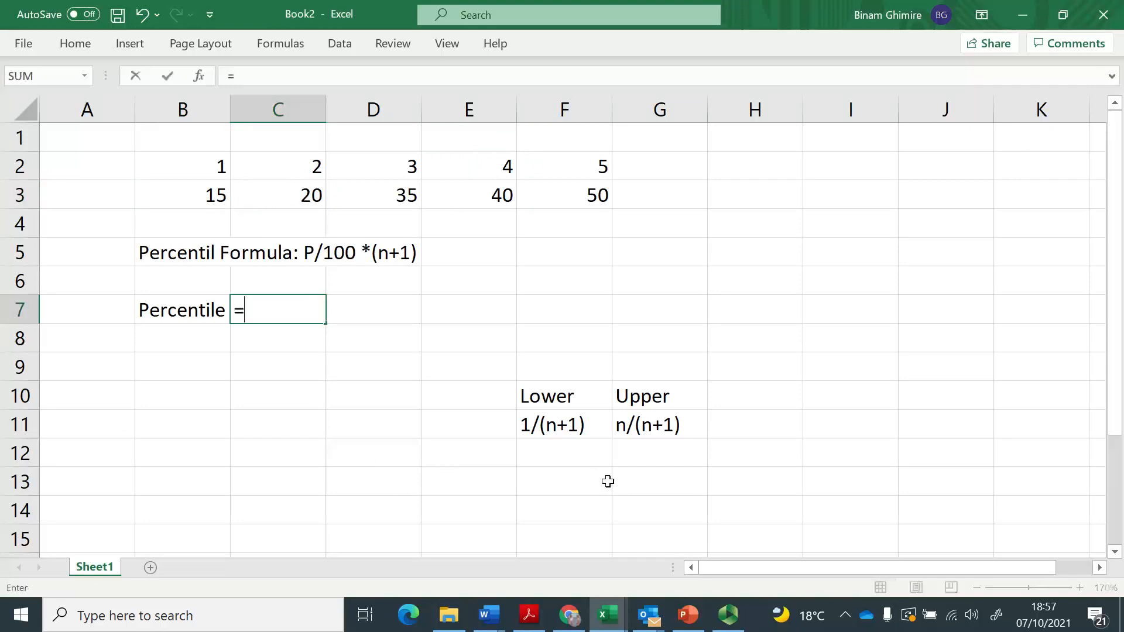
key(alt+Tab)
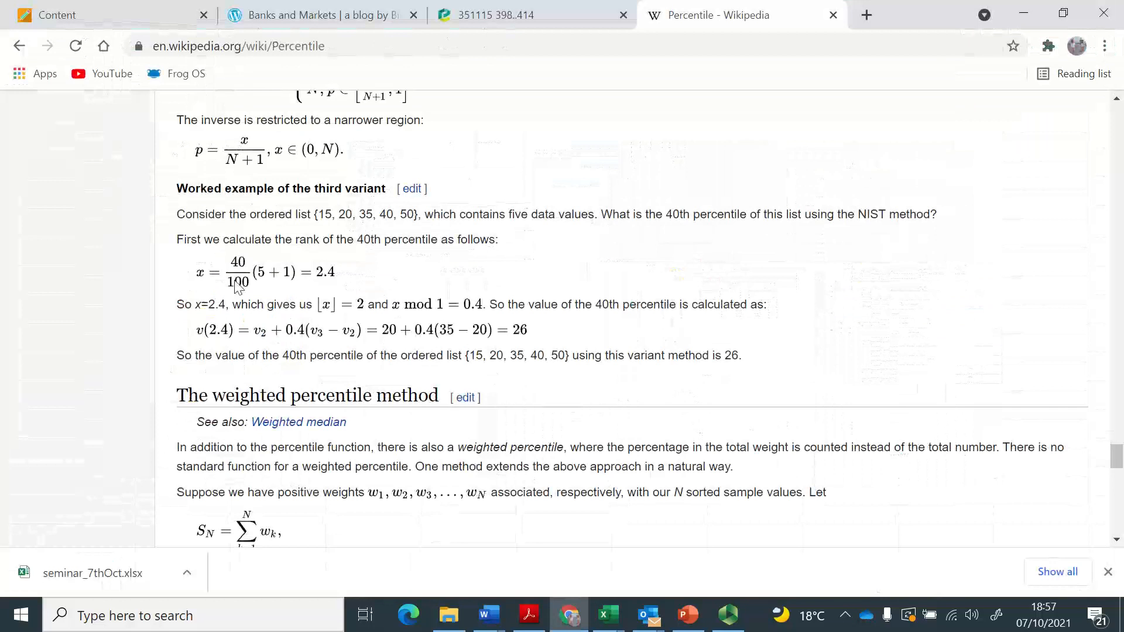
key(alt+Tab)
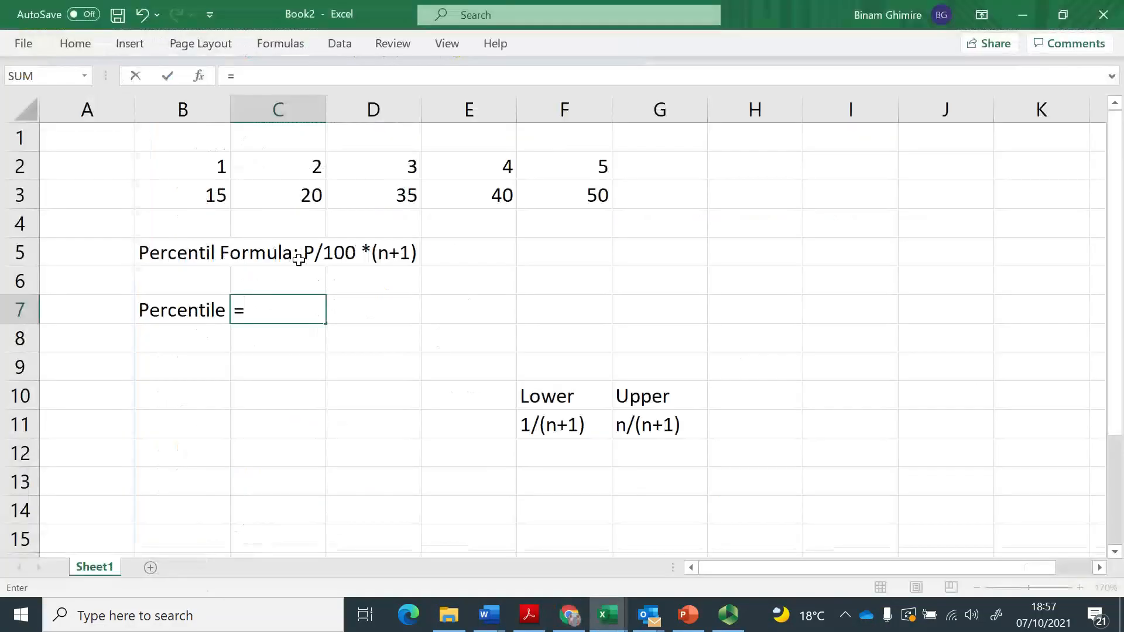
text(40)
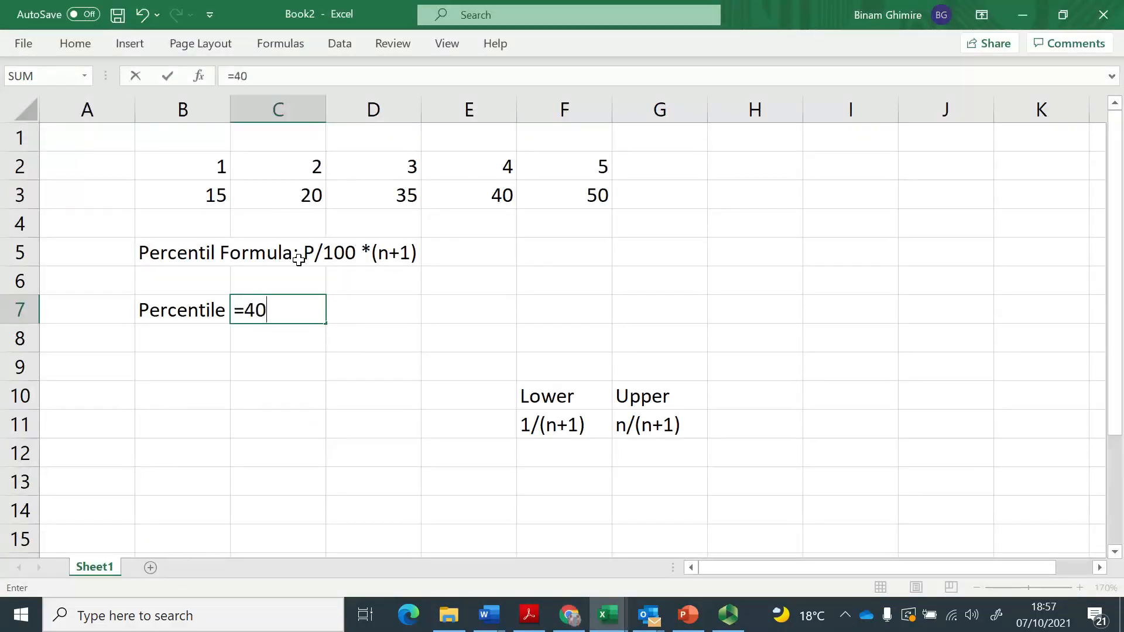
text(/100*)
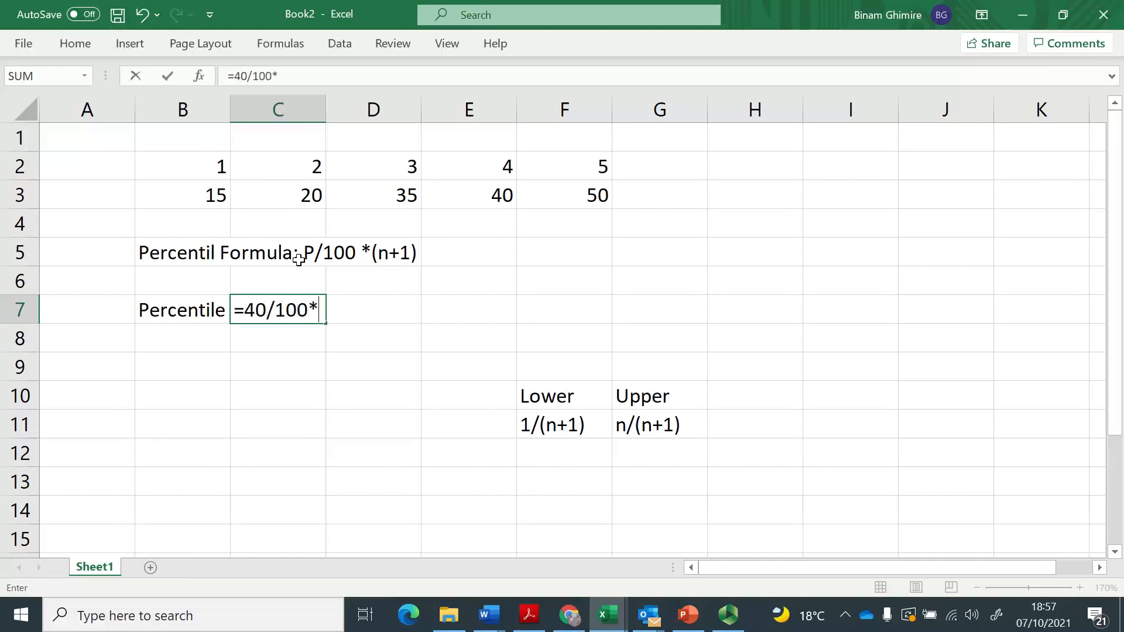
text((5+1))
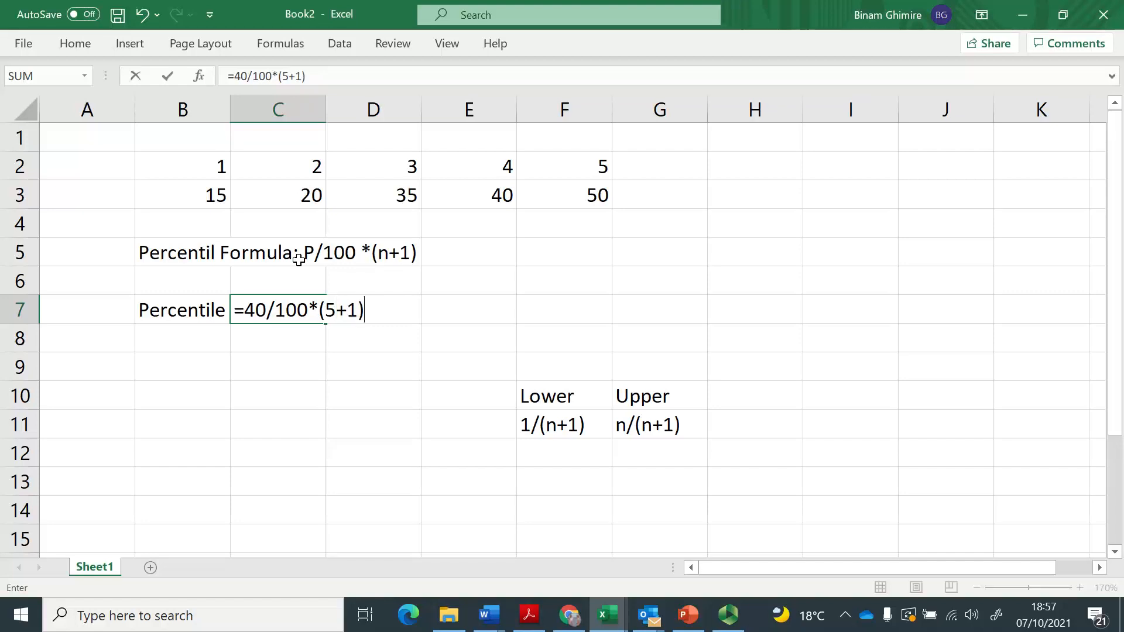
key(Return)
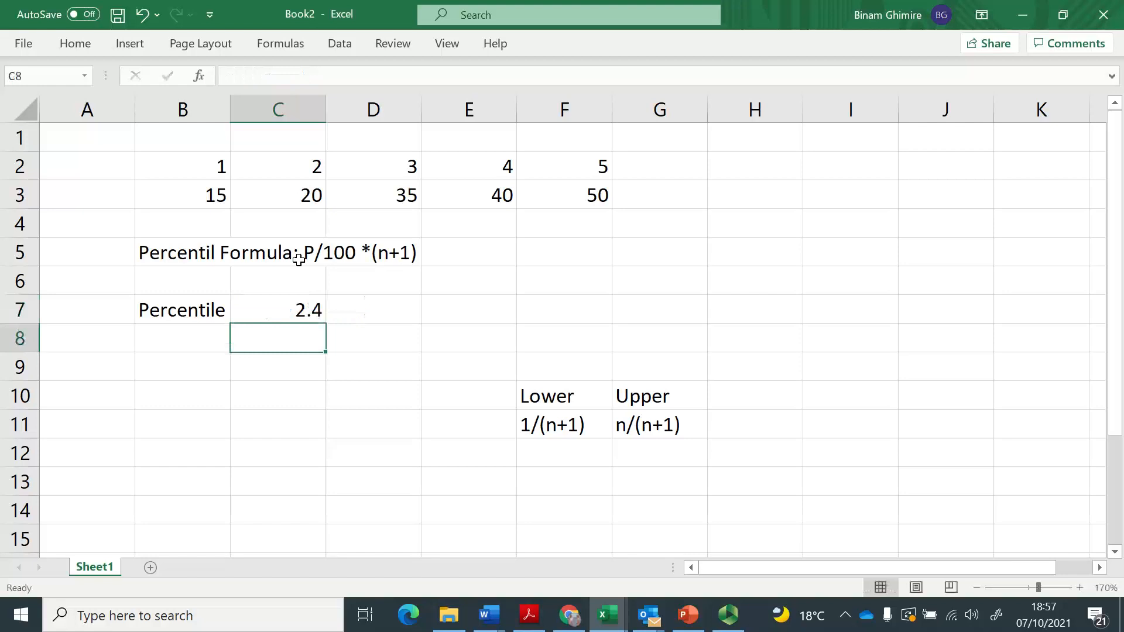
Interpolate between the second and third data values in C9 with the formula =C3+(D3-C3)*0.4.
key(Up)
key(Down)
key(Down)
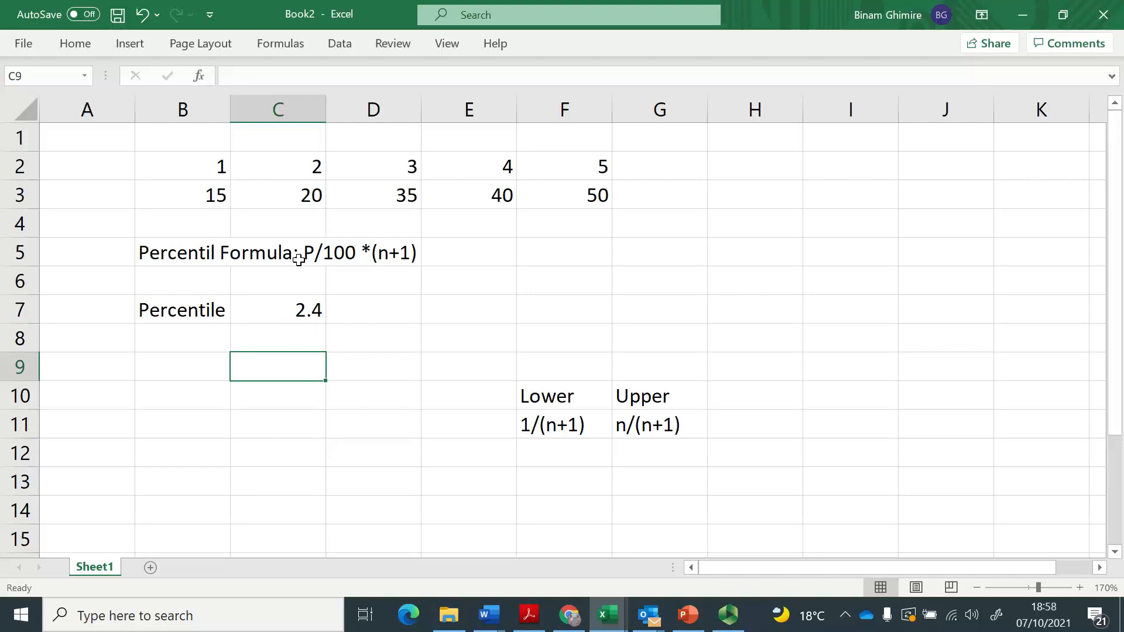
key(Up)
key(Up)
key(Up)
key(Up)
key(Up)
key(Up)
key(Up)
key(Down)
key(Up)
key(Down)
text(+()
key(Up)
key(Up)
key(Up)
key(Up)
key(Up)
key(Up)
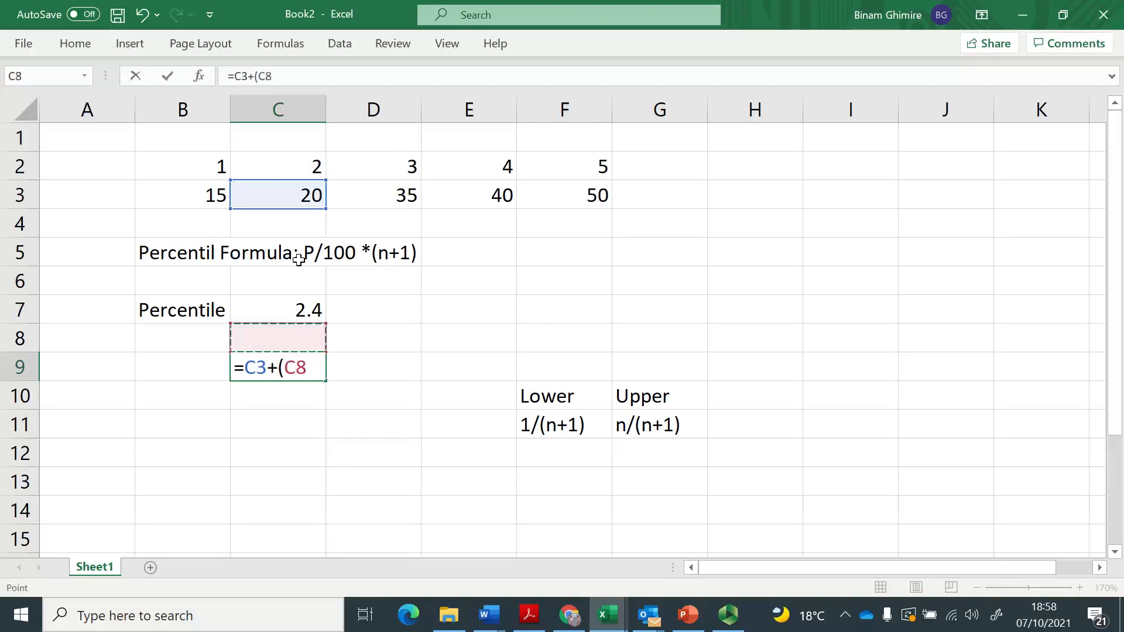
key(Right)
text(-)
key(Up)
key(Up)
key(Up)
key(Up)
key(Up)
key(Up)
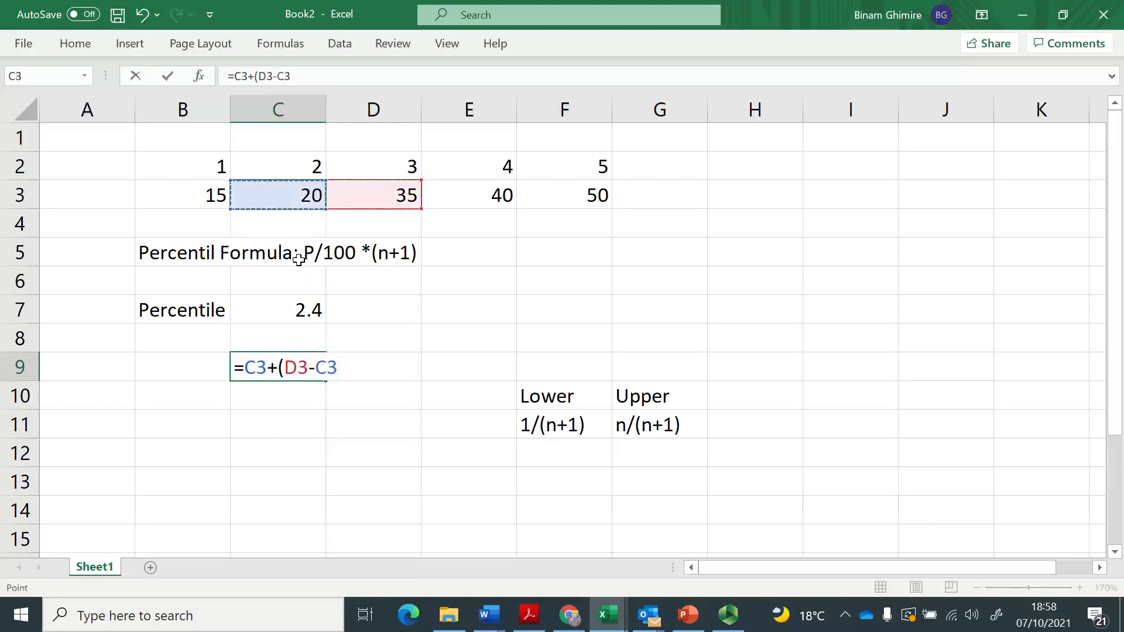
text())
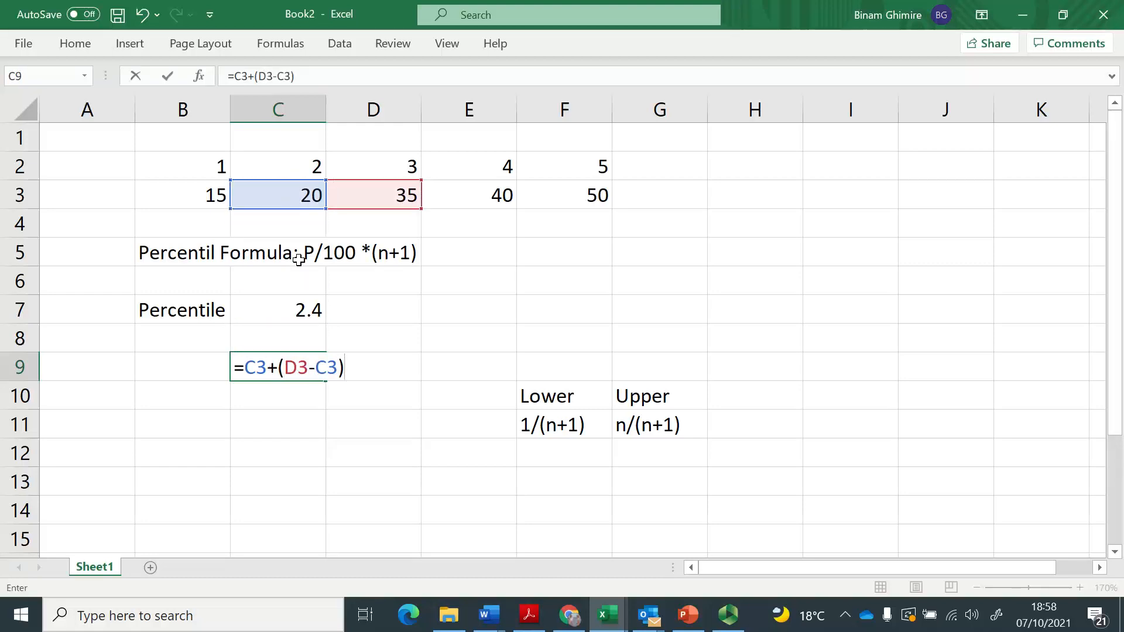
text(*0.4)
key(Return)
key(Up)
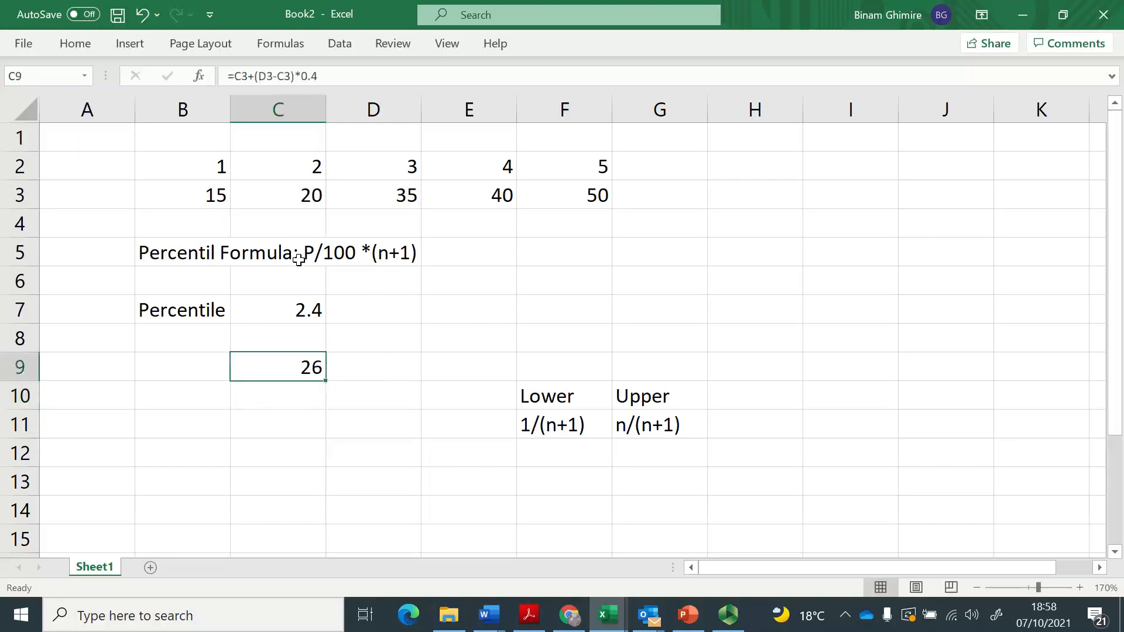
Label the interpolated result with "40th Percentile" in B9 and widen column B to fit the text.
key(Left)
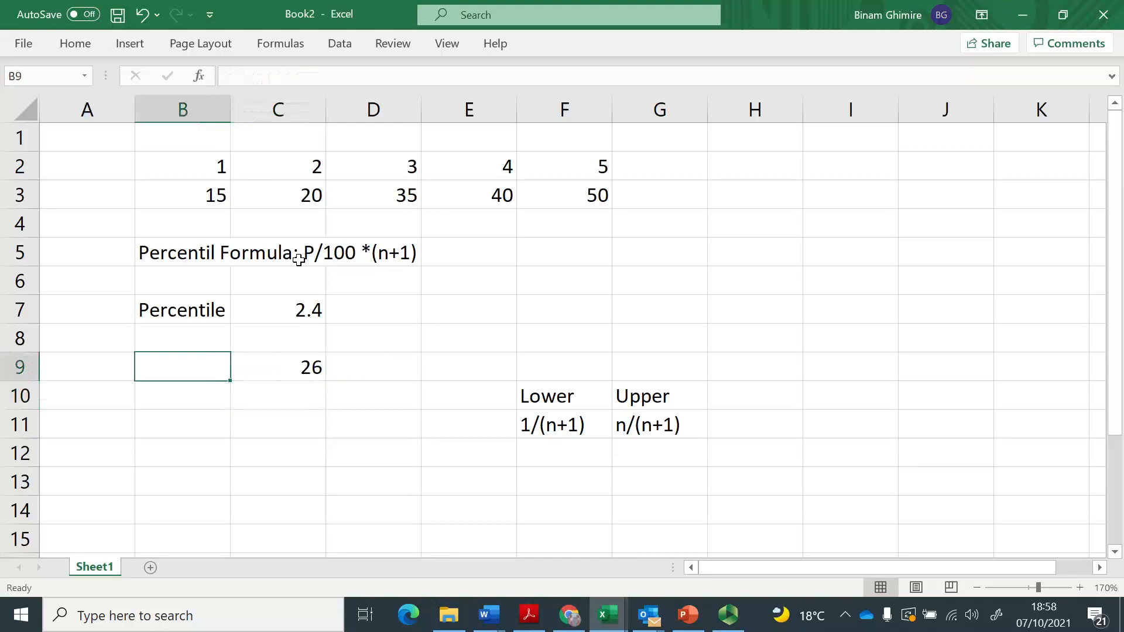
text(40th )
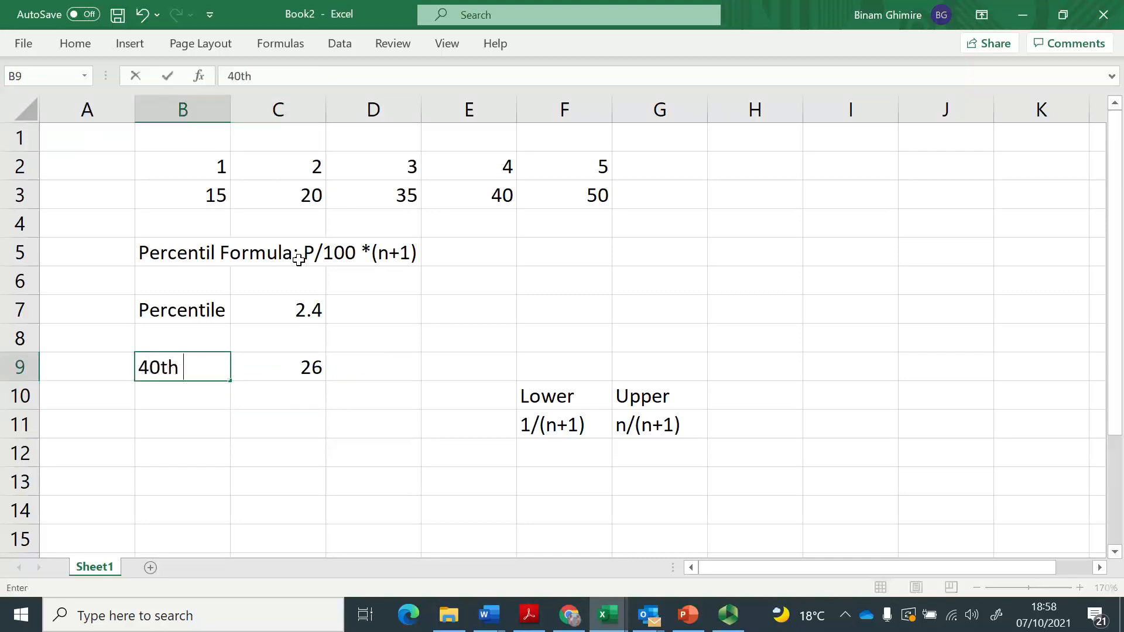
text(Percentile)
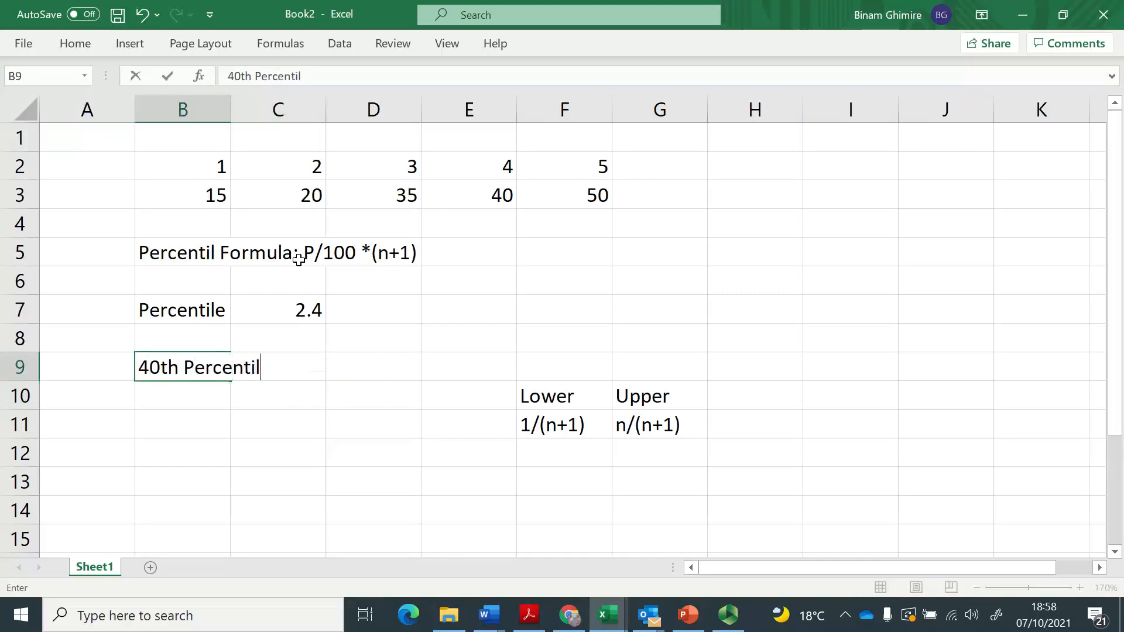
key(Return)
key(Up)
drag(230, 112, 315, 128)
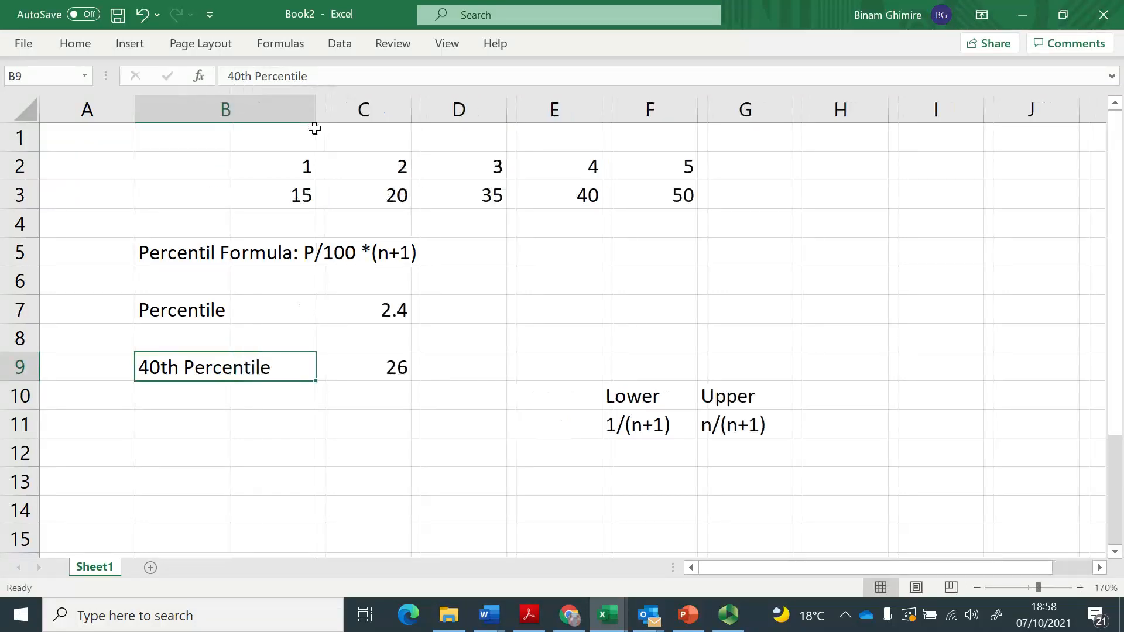
Calculate the inclusive 40th percentile of the data in C11 with =PERCENTILE.INC(B3:F3, 40%).
click(384, 425)
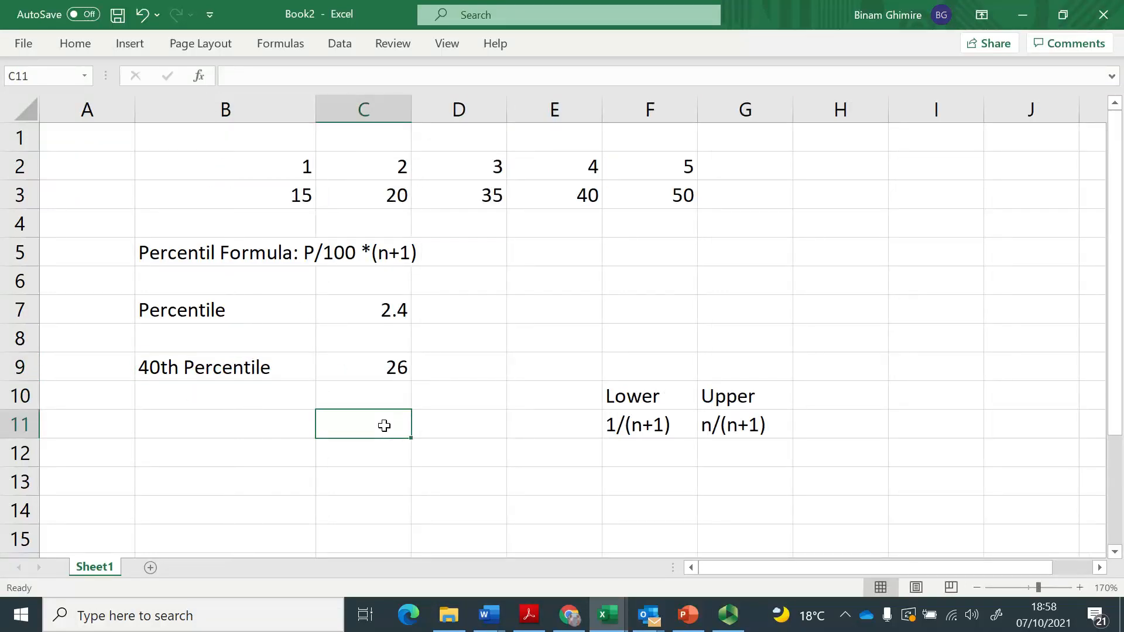
text(=perc)
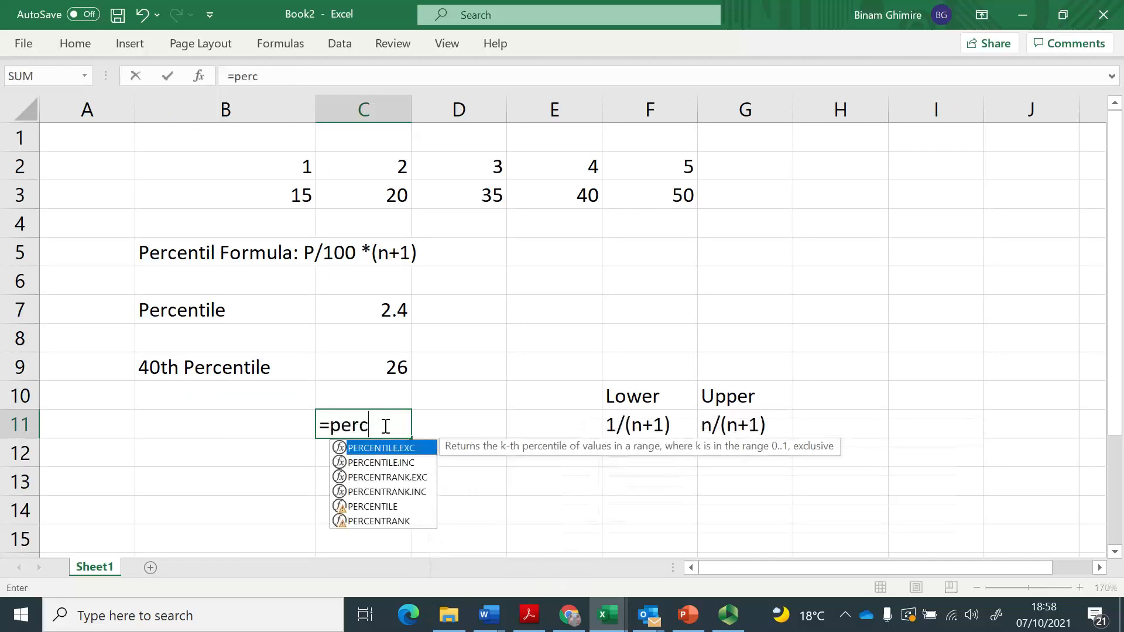
text(entile)
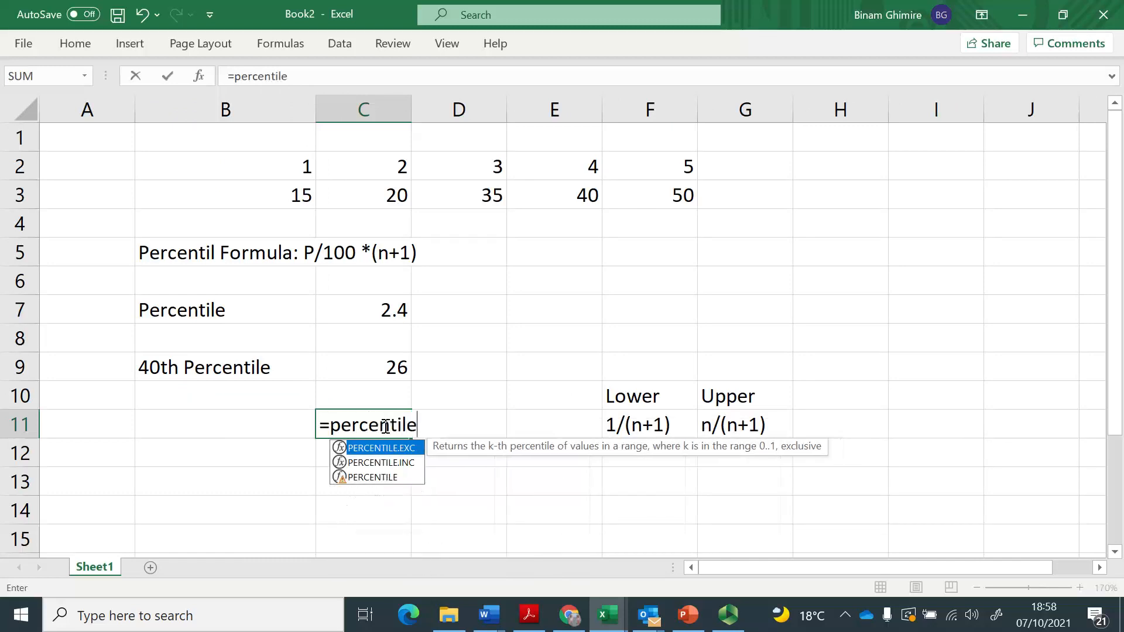
text(.inc)
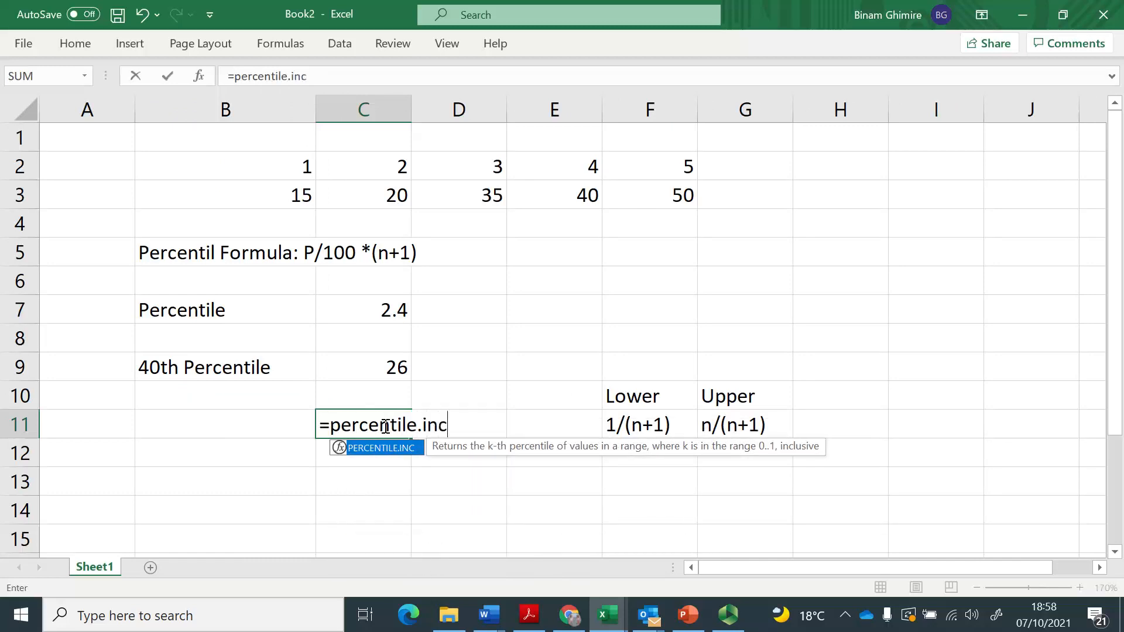
text(()
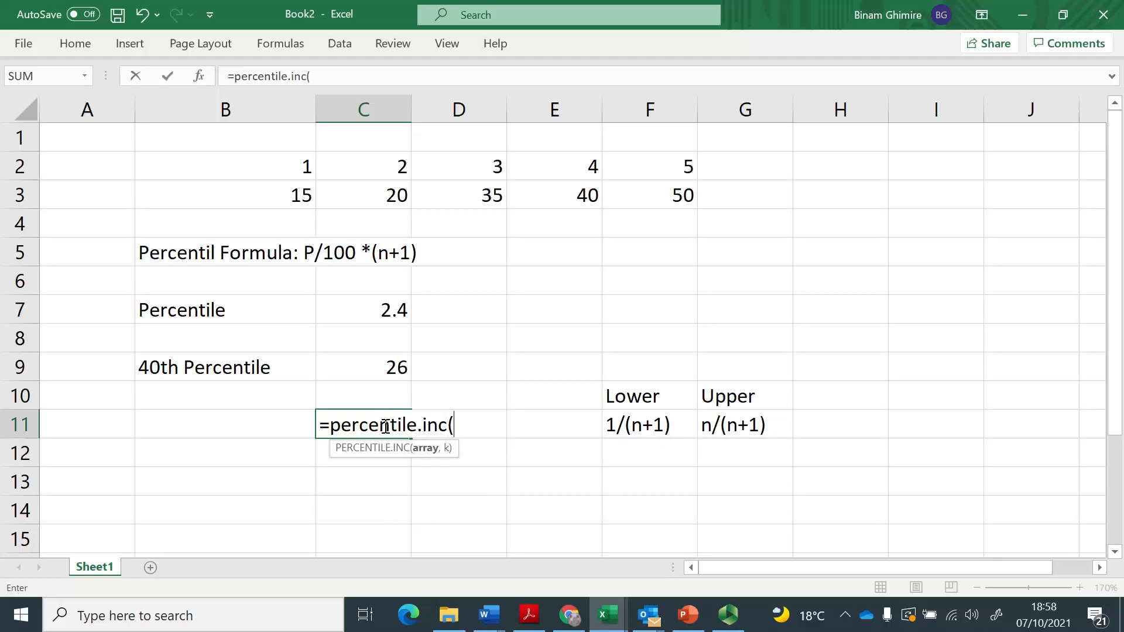
key(Up)
key(Up)
key(Up)
key(Up)
key(Up)
key(Up)
key(Up)
key(Up)
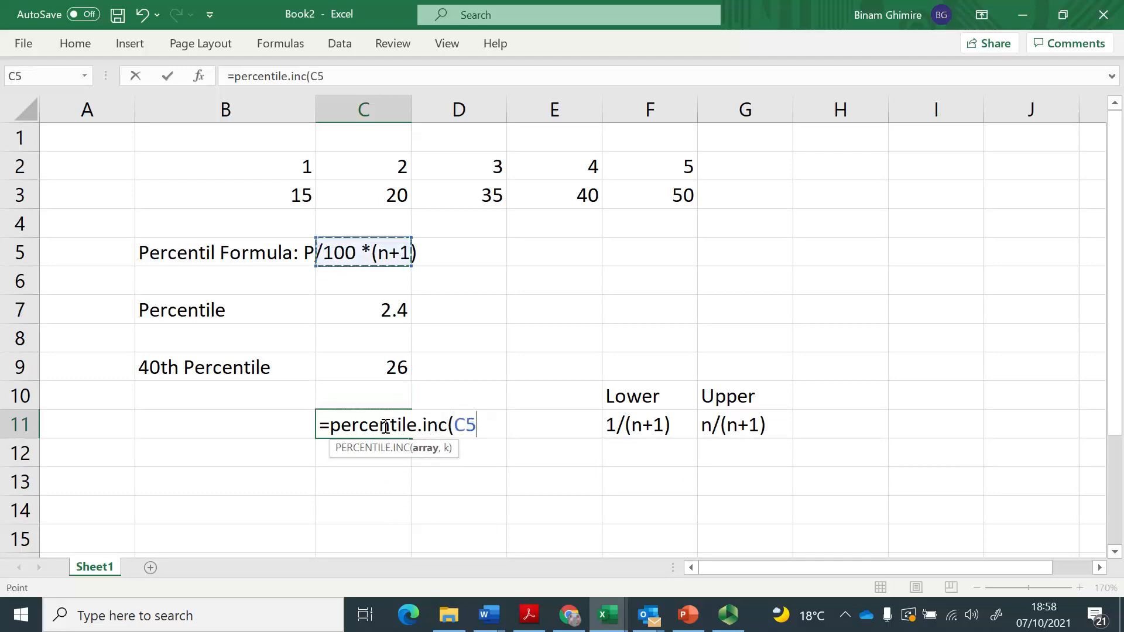
key(Left)
key(shift+Right)
key(shift+Right)
key(shift+Right)
key(shift+Right)
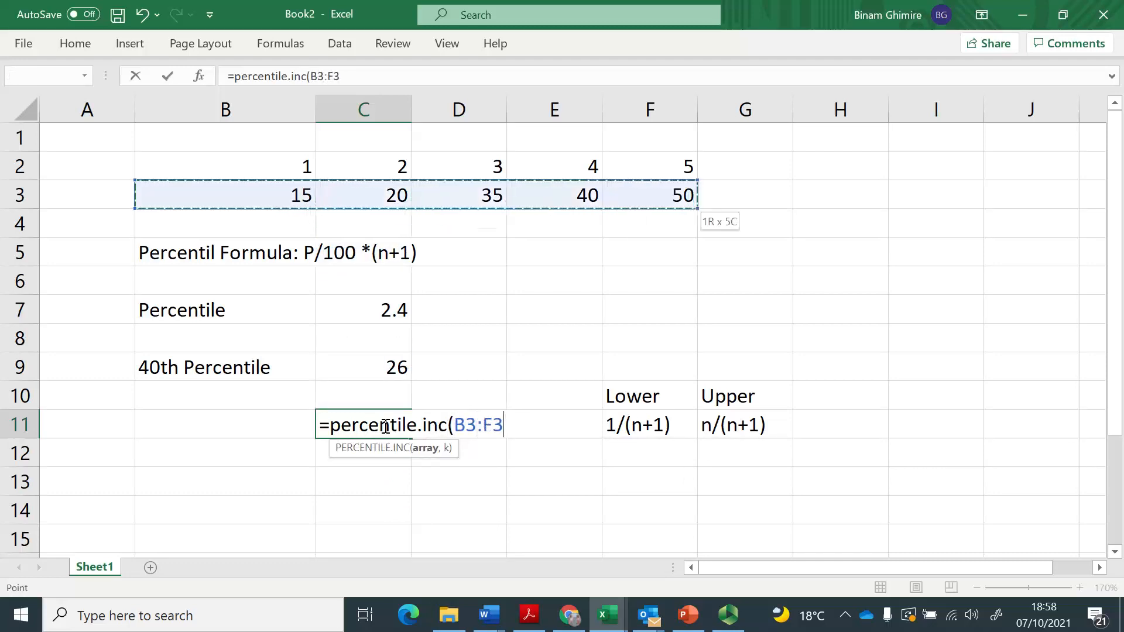
text(, 40)
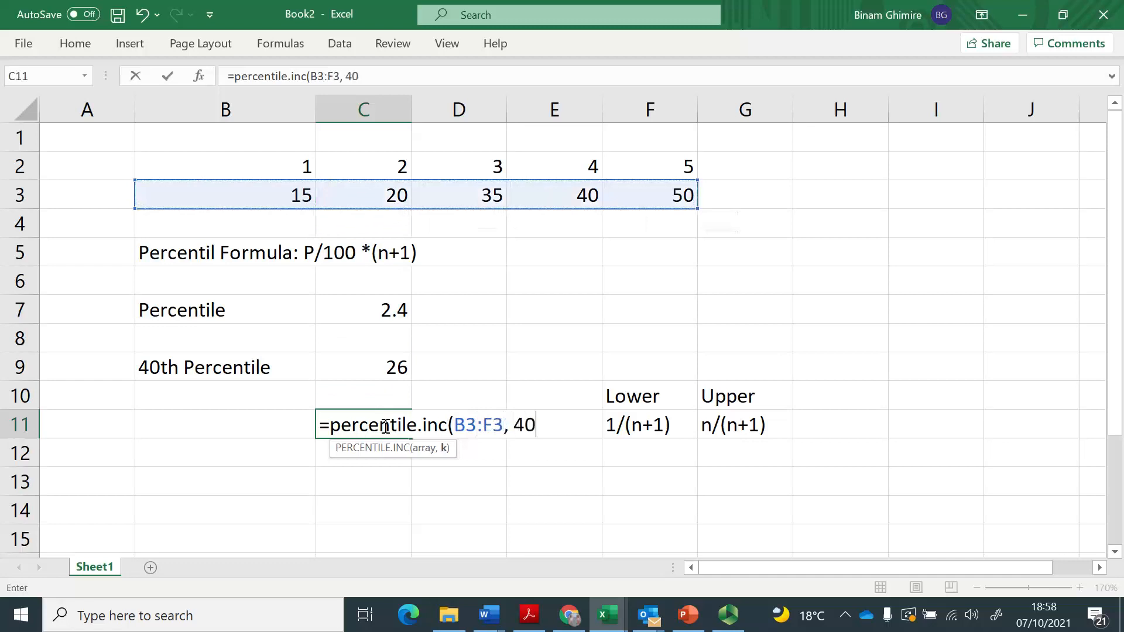
text(%))
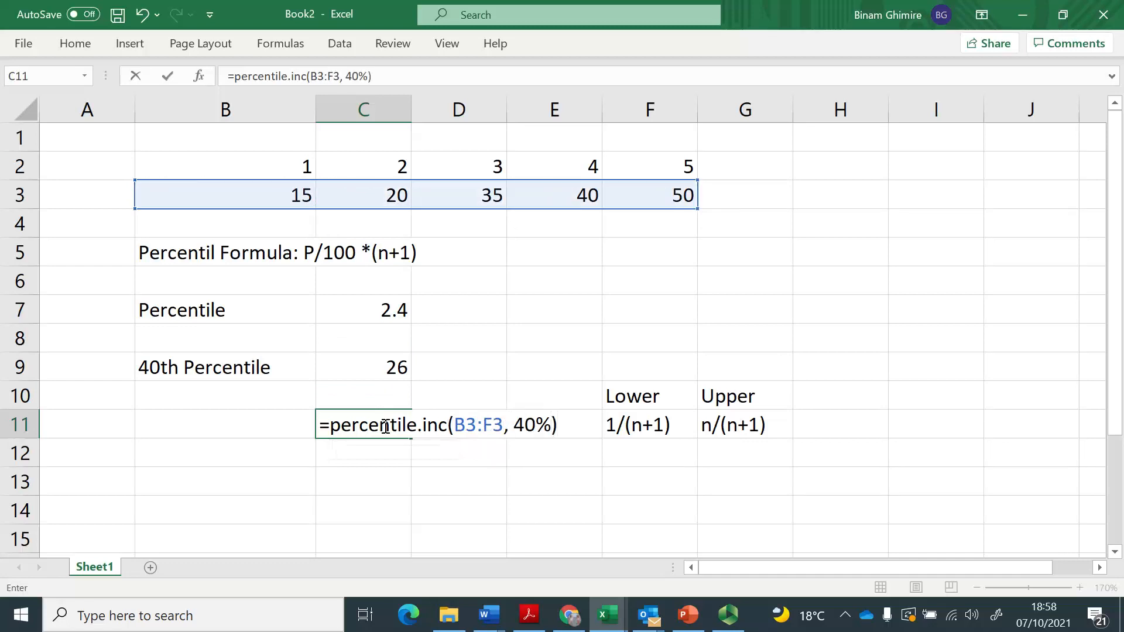
key(Return)
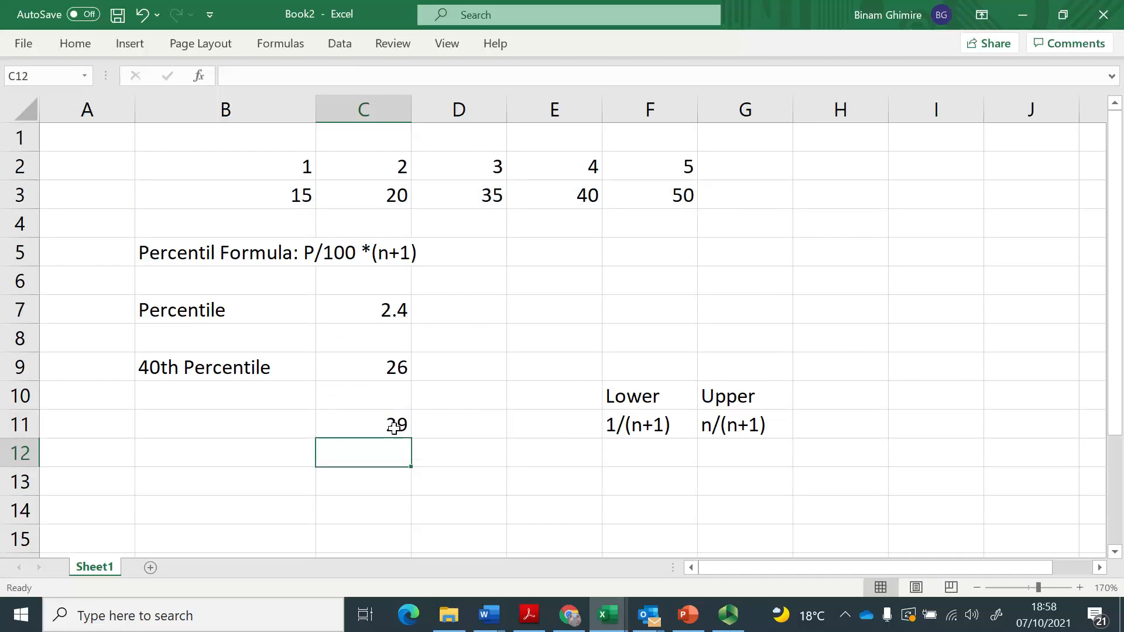
click(394, 427)
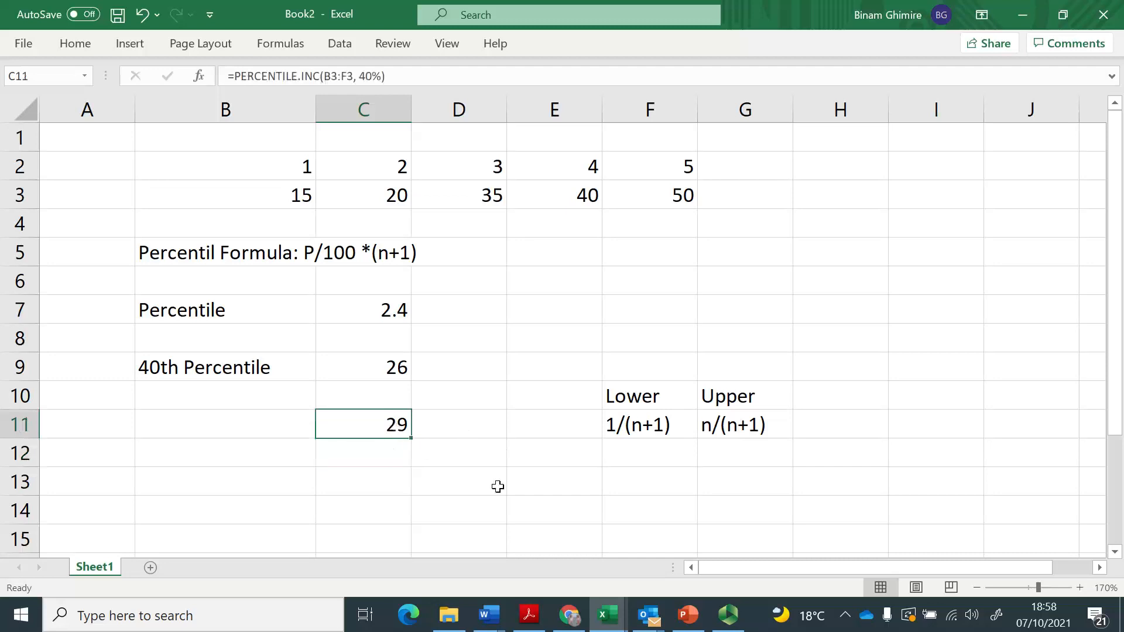
Calculate the exclusive 40th percentile of the data in C13 with =PERCENTILE.EXC(B3:F3, 40%).
key(Down)
key(Down)
text(=)
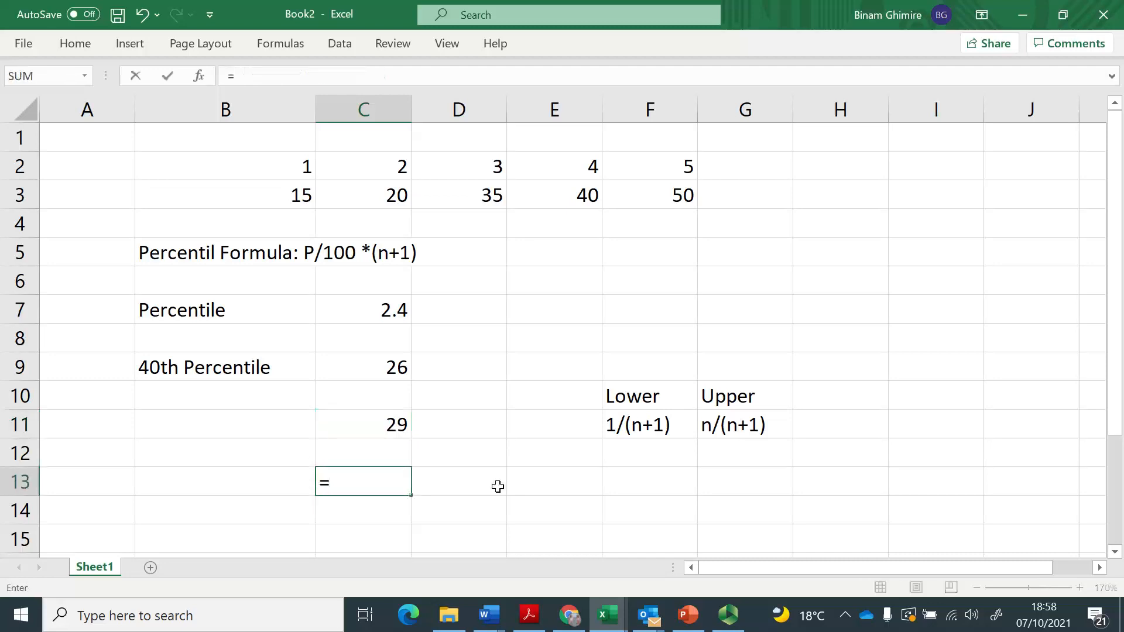
text(percentile.exc)
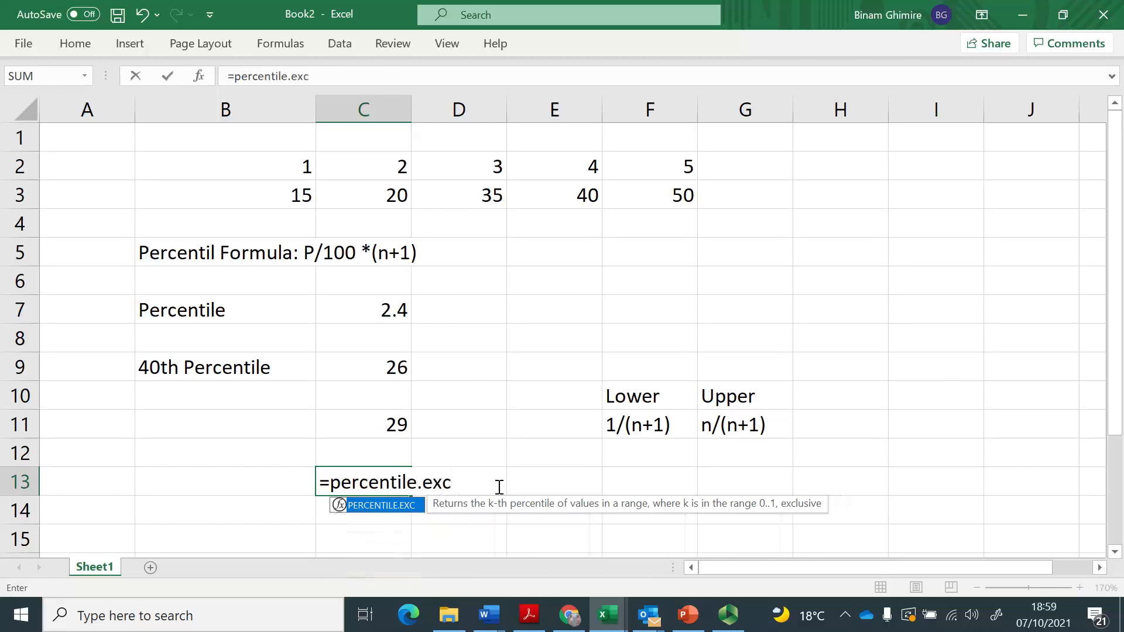
text(()
key(Up)
key(Up)
key(Up)
key(Up)
key(Up)
key(Up)
key(Up)
key(Up)
key(Up)
key(Up)
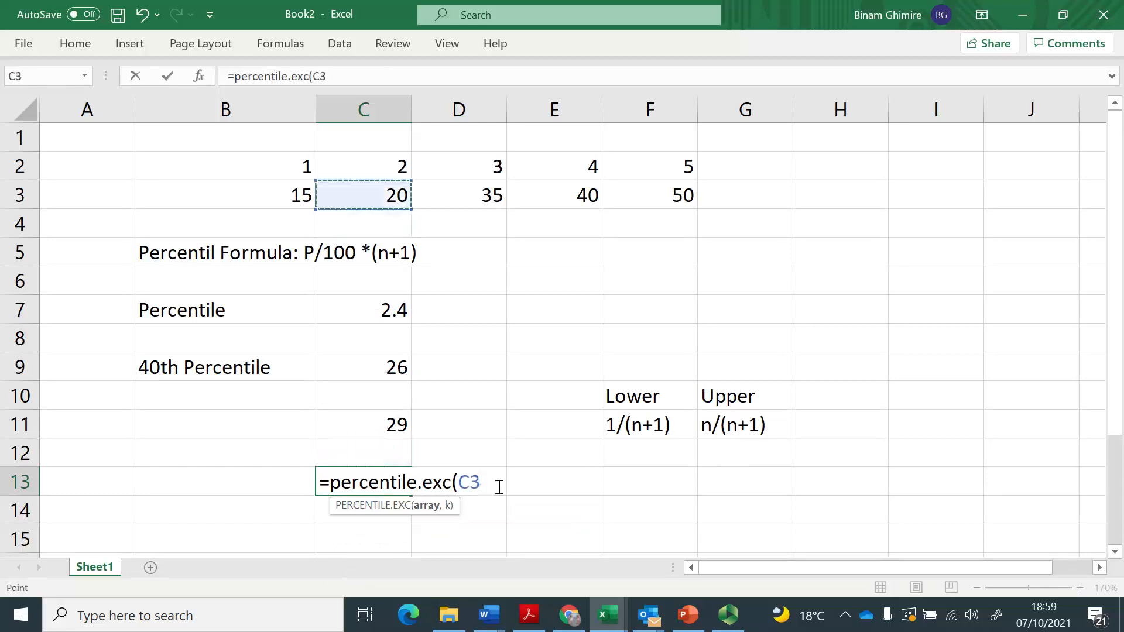
key(Left)
key(shift+Right)
key(shift+Right)
key(shift+Right)
key(shift+Right)
text())
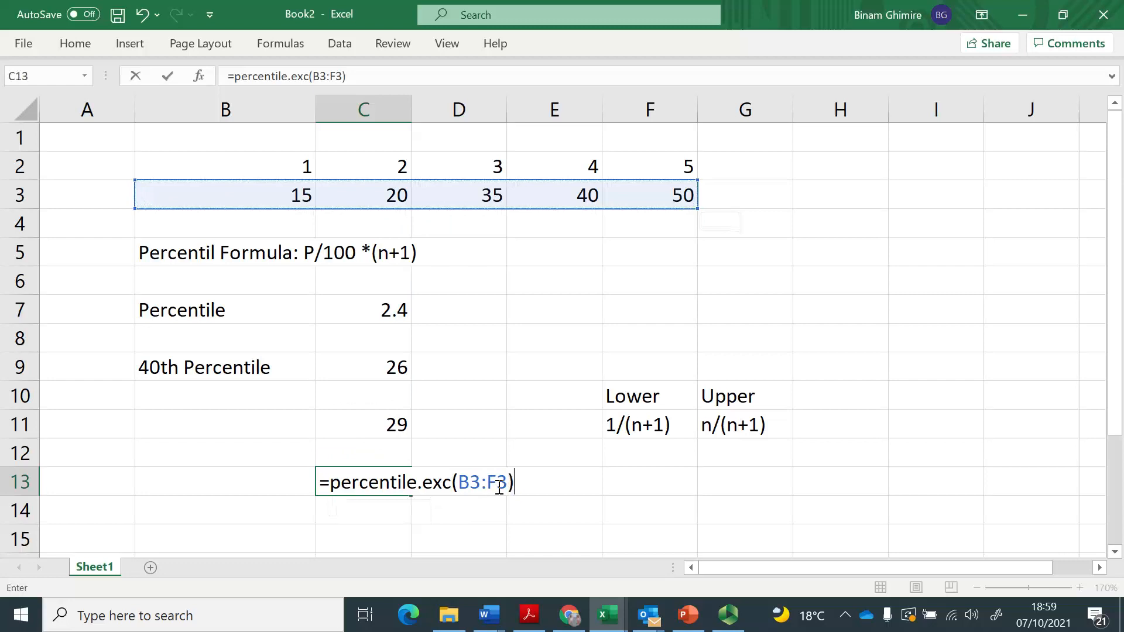
key(Return)
key(Return)
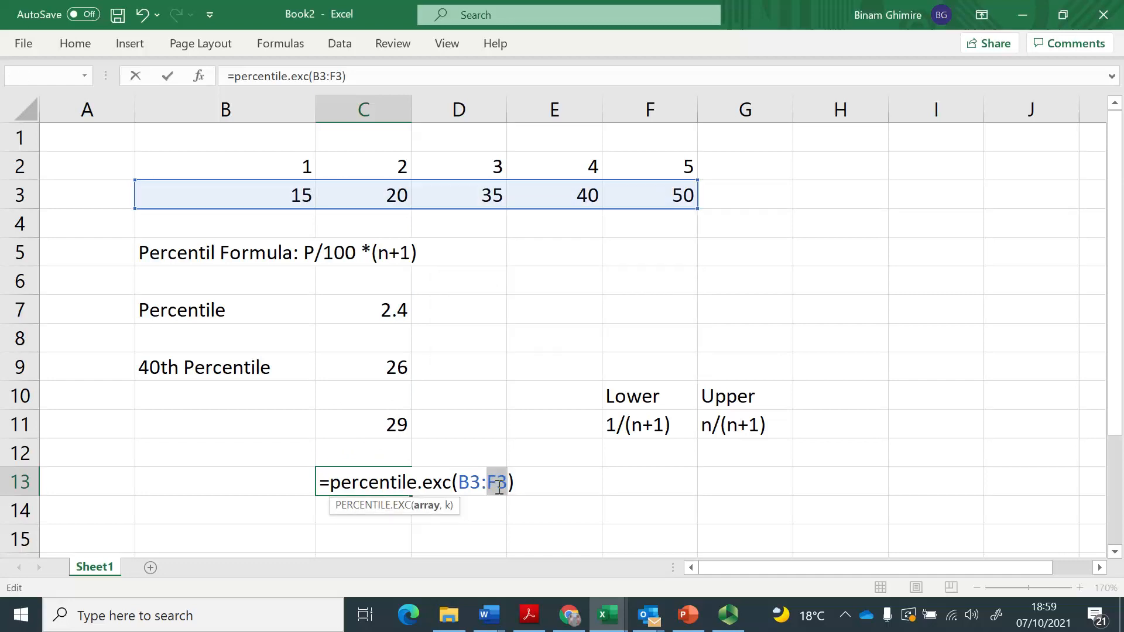
text(, 40%)
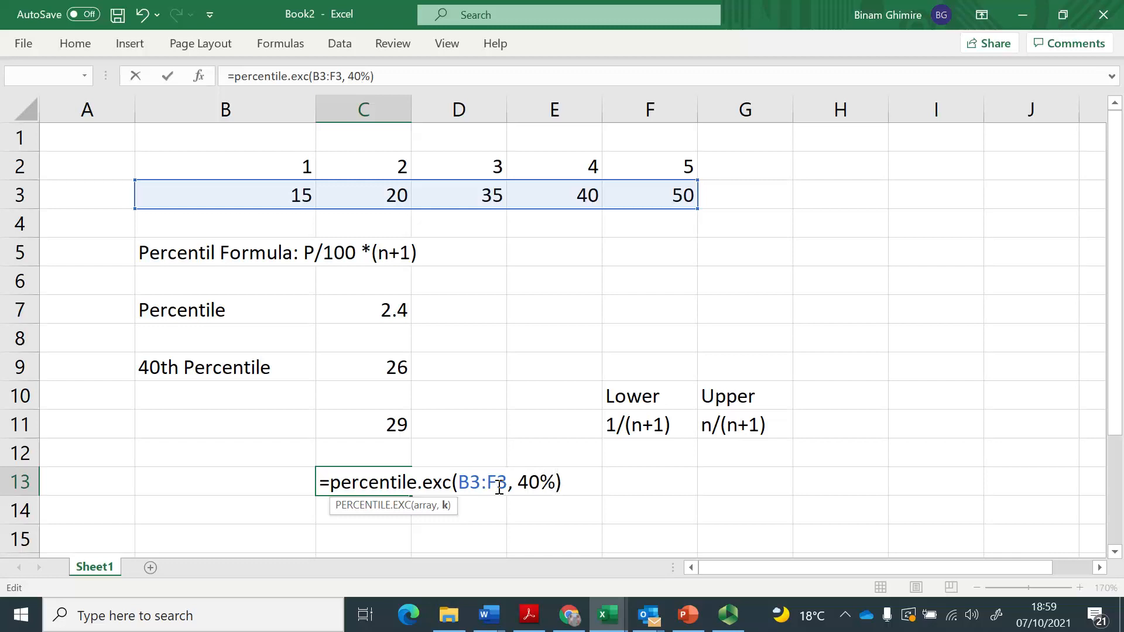
key(Return)
key(Up)
key(Left)
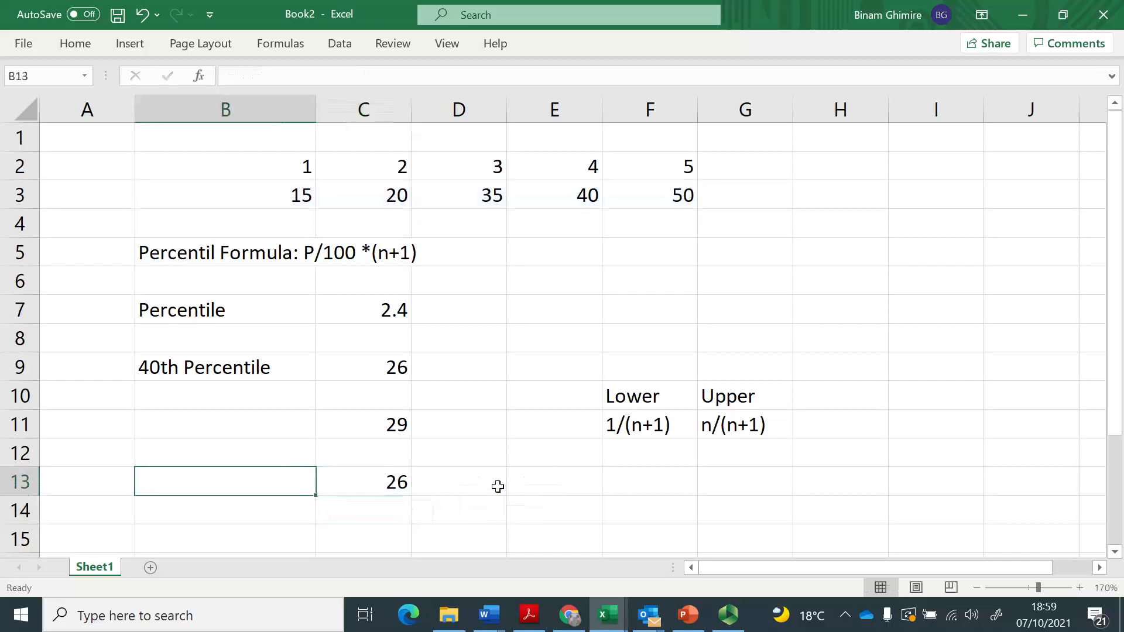
Label the exclusive percentile result with "Percentile.exc" in B13.
text(Per)
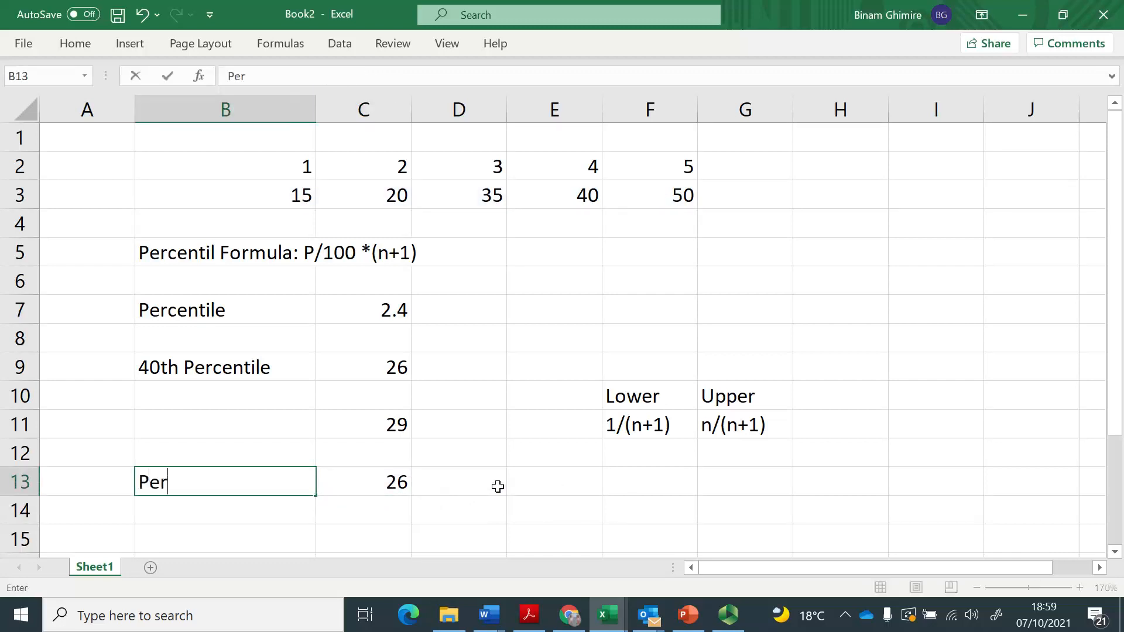
text(centile.exc)
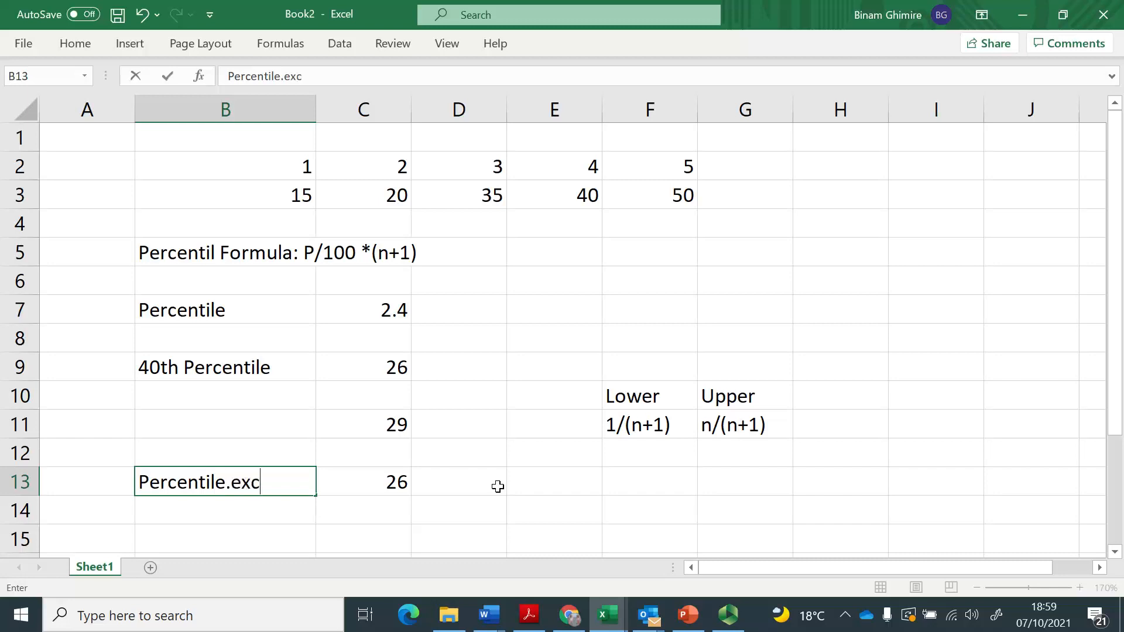
key(Return)
Copy the B13 label to B11 and change it to "Percentile.inc" for the inclusive result.
key(Up)
key(ctrl+c)
key(Up)
key(Up)
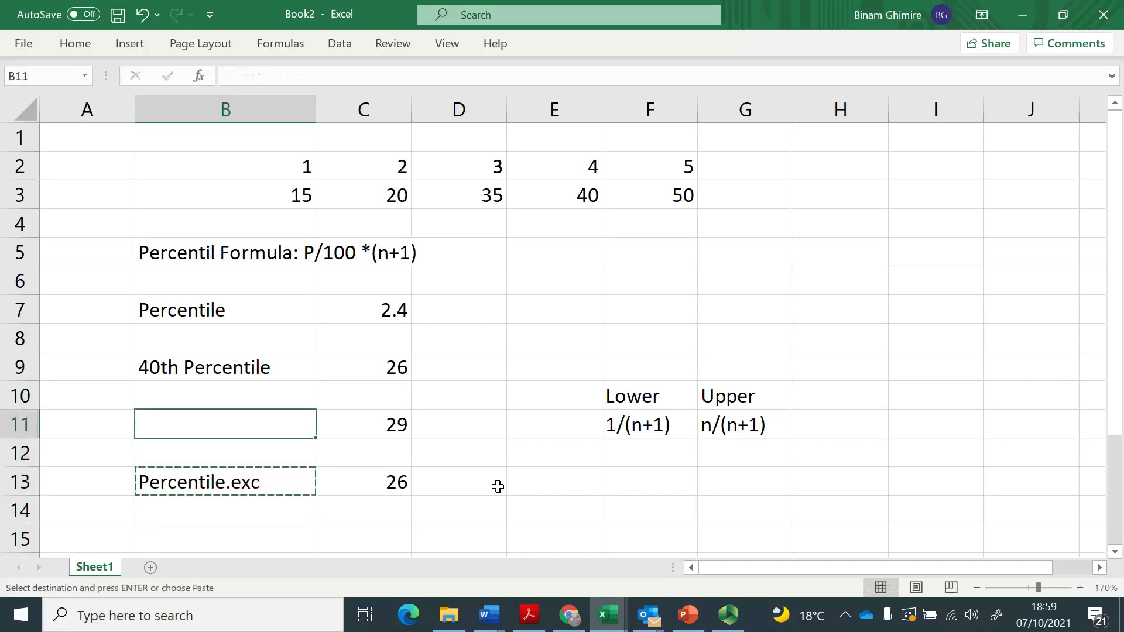
key(Return)
key(F2)
key(BackSpace)
key(BackSpace)
key(BackSpace)
text(inc)
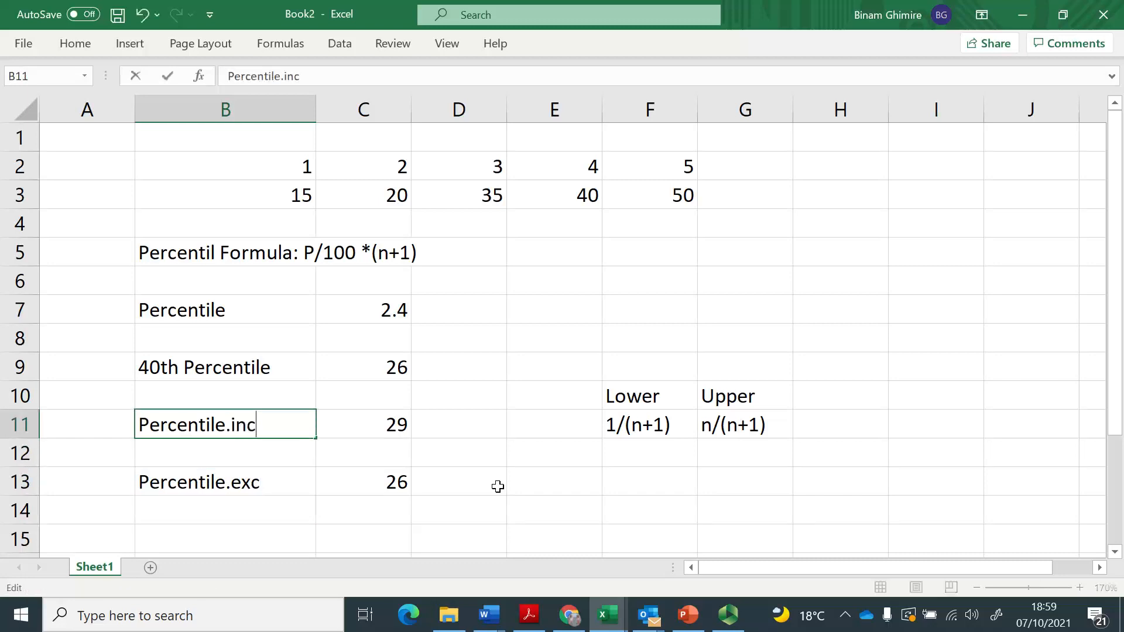
key(Return)
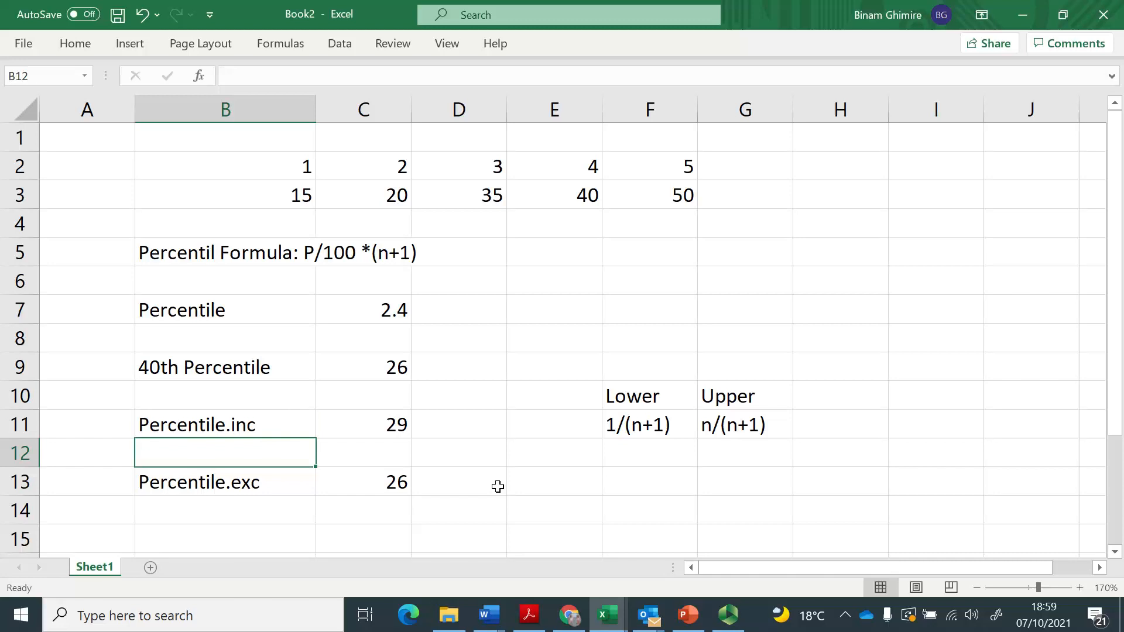
key(Down)
key(Up)
key(Up)
key(Up)
key(Up)
key(Up)
key(Up)
key(Up)
key(Up)
key(Right)
key(Right)
key(Right)
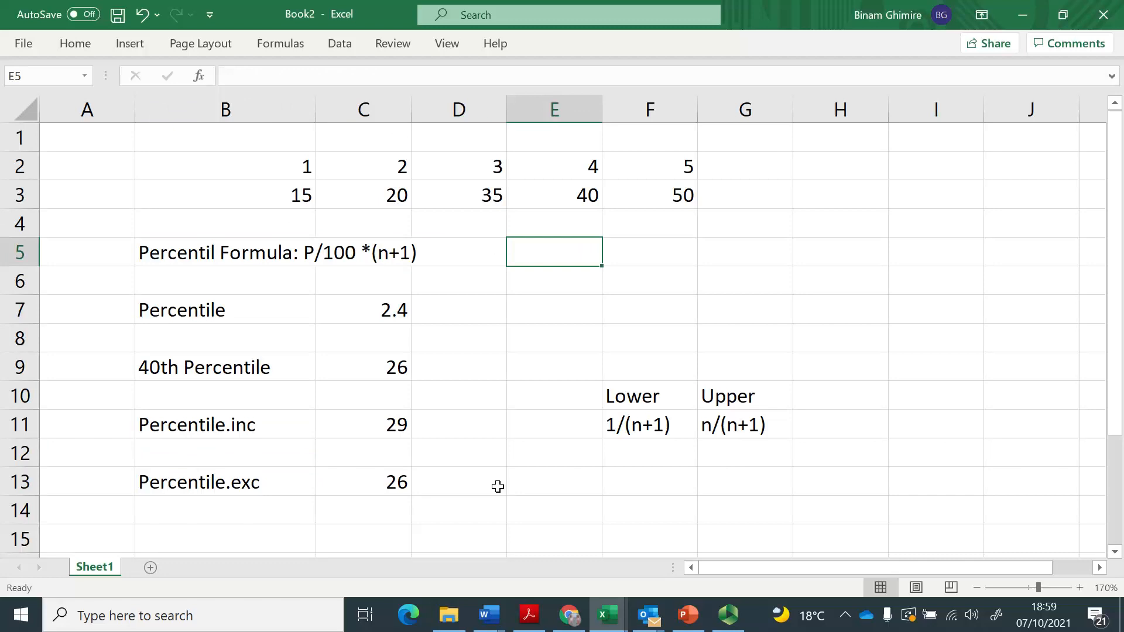
Switch to the Wikipedia Percentile article in Chrome and highlight the sentence part giving the exclusive definition.
key(alt+Tab)
scroll(499, 487, up, 10)
scroll(500, 486, up, 15)
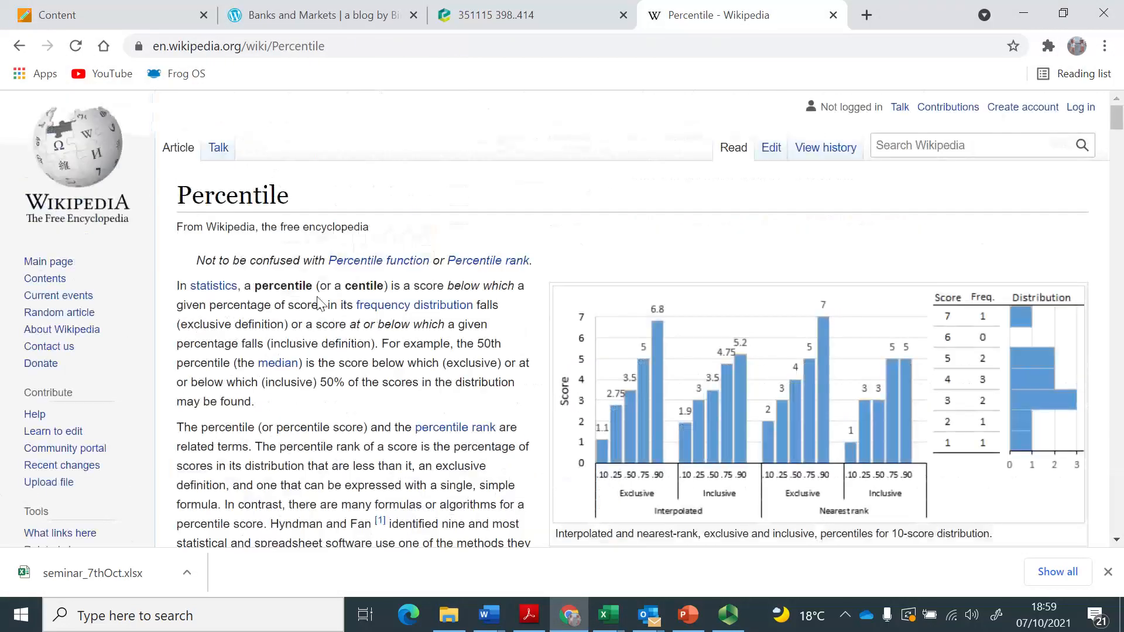
drag(288, 324, 177, 287)
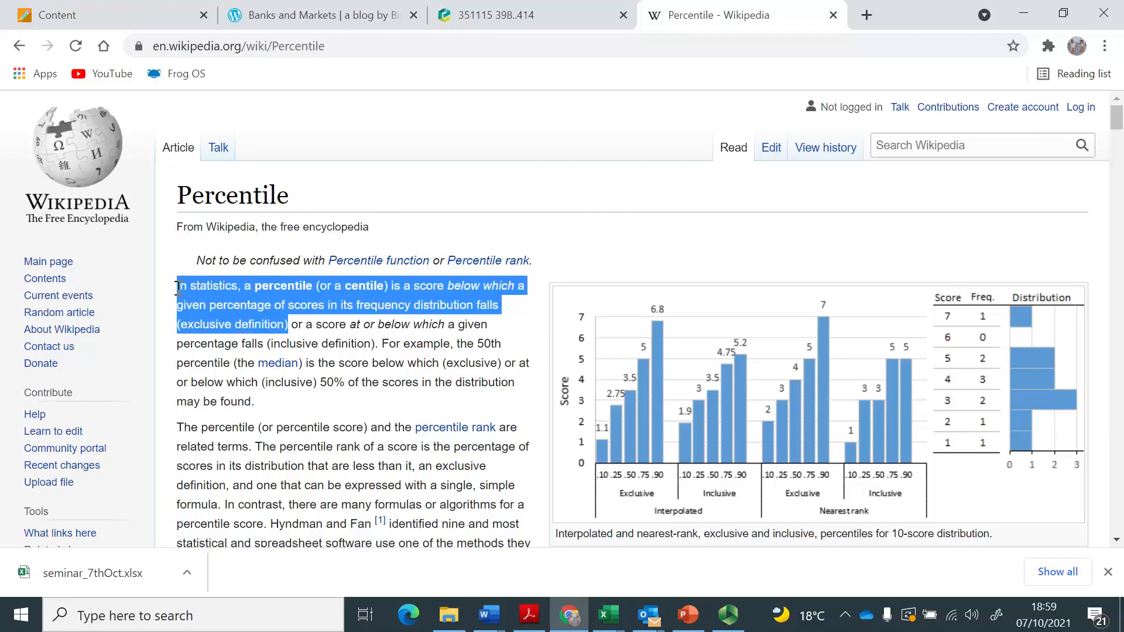
Return to the Excel workbook and review the percentile results in column C down to the exclusive one.
key(alt+Tab)
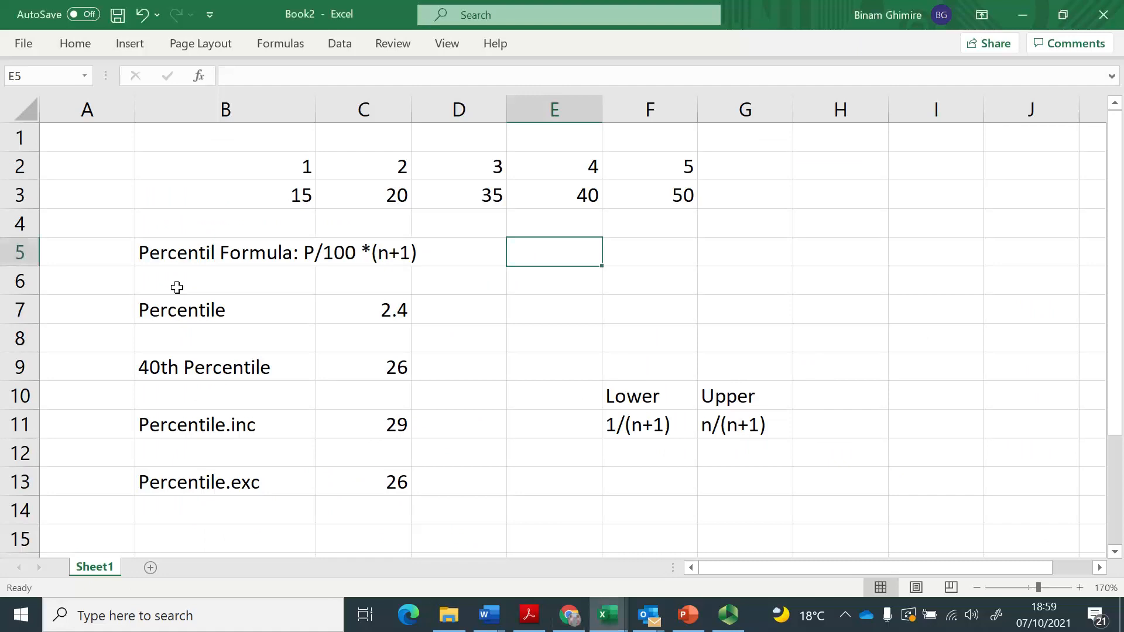
key(Left)
key(Left)
key(Down)
key(Down)
key(Down)
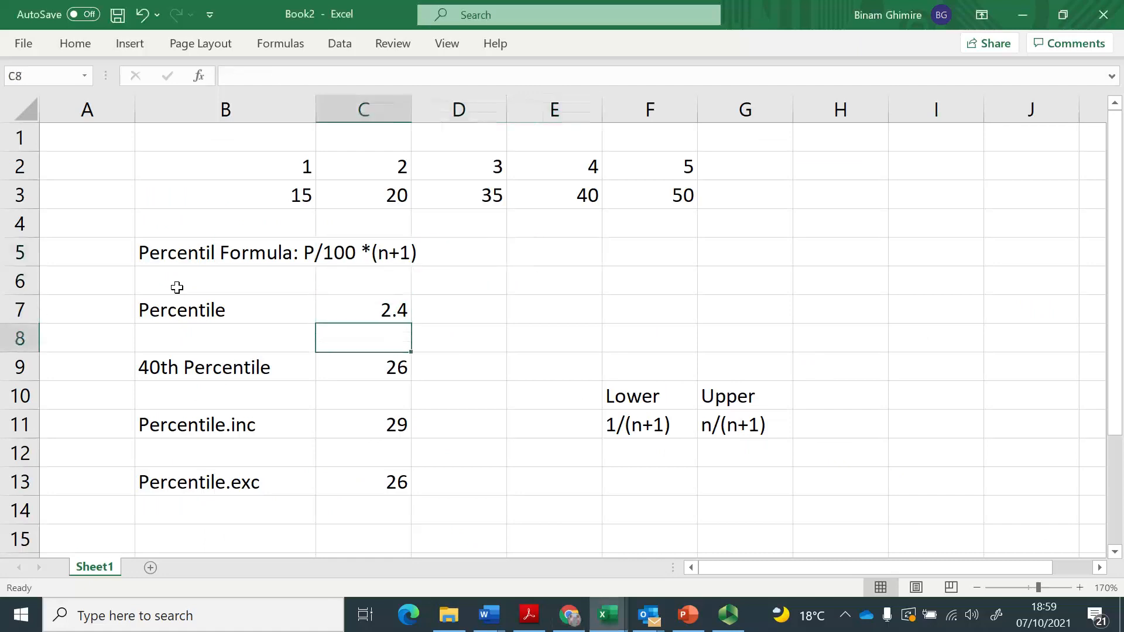
key(Down)
key(Down)
key(Down)
key(Down)
key(Down)
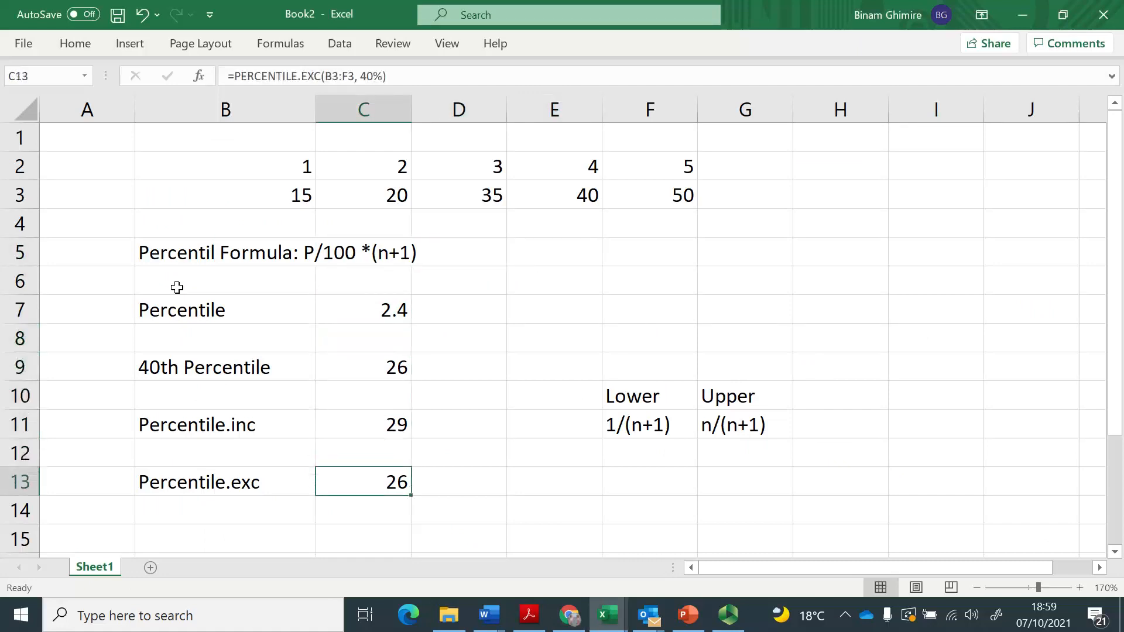
key(Down)
key(Down)
Calculate the 40th percentile of the data in D11 with the plain function =PERCENTILE(B3:F3, 40%).
key(Up)
key(Up)
key(Up)
key(Up)
key(Right)
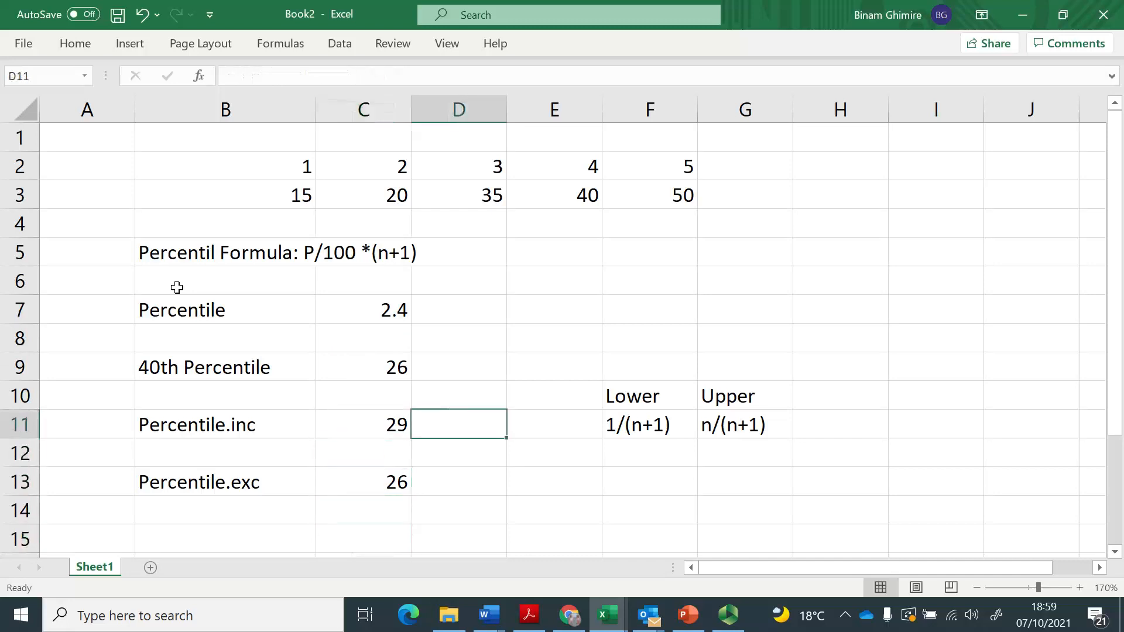
text(=percentile()
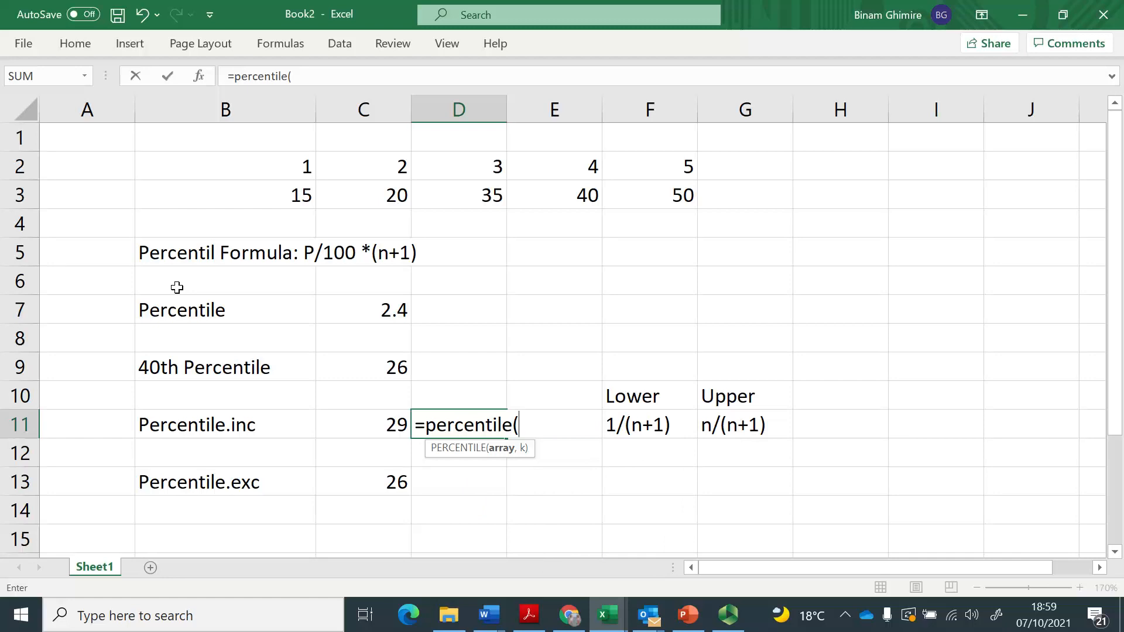
key(Up)
key(Up)
key(Up)
key(Up)
key(Up)
key(Up)
key(Up)
key(Up)
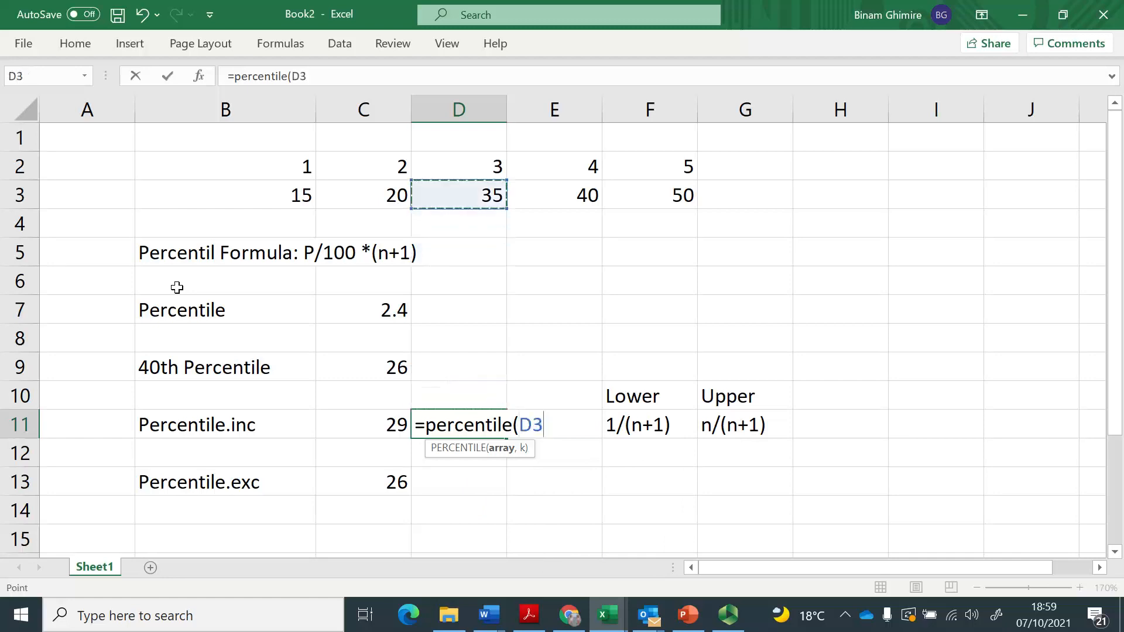
key(Left)
key(Left)
key(shift+Right)
key(shift+Right)
key(shift+Right)
key(shift+Right)
text(, )
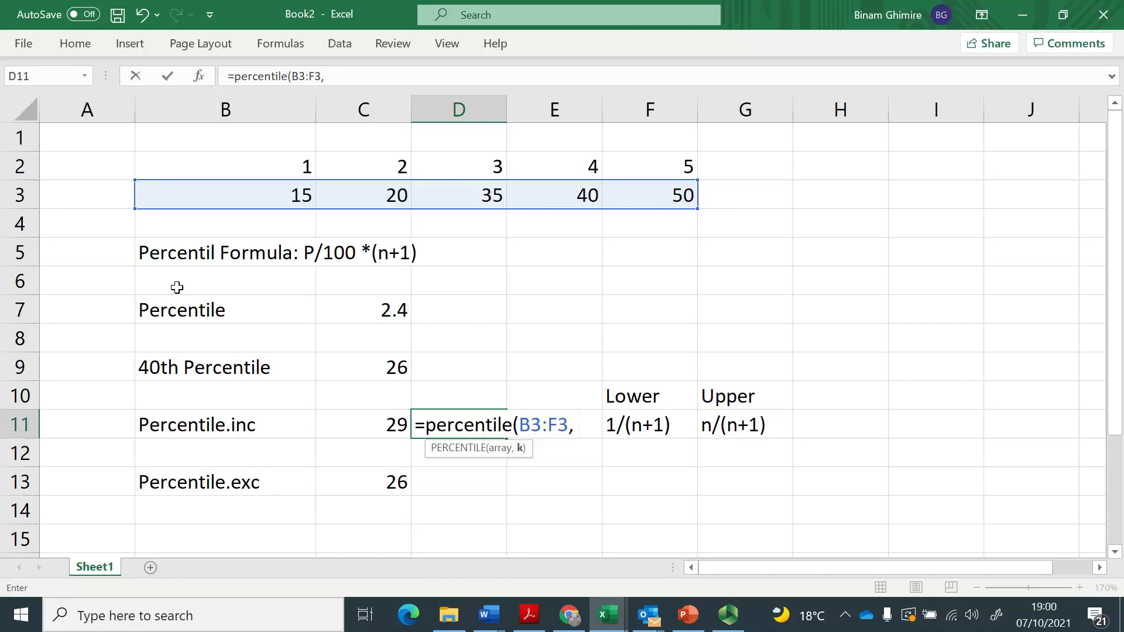
text(40%))
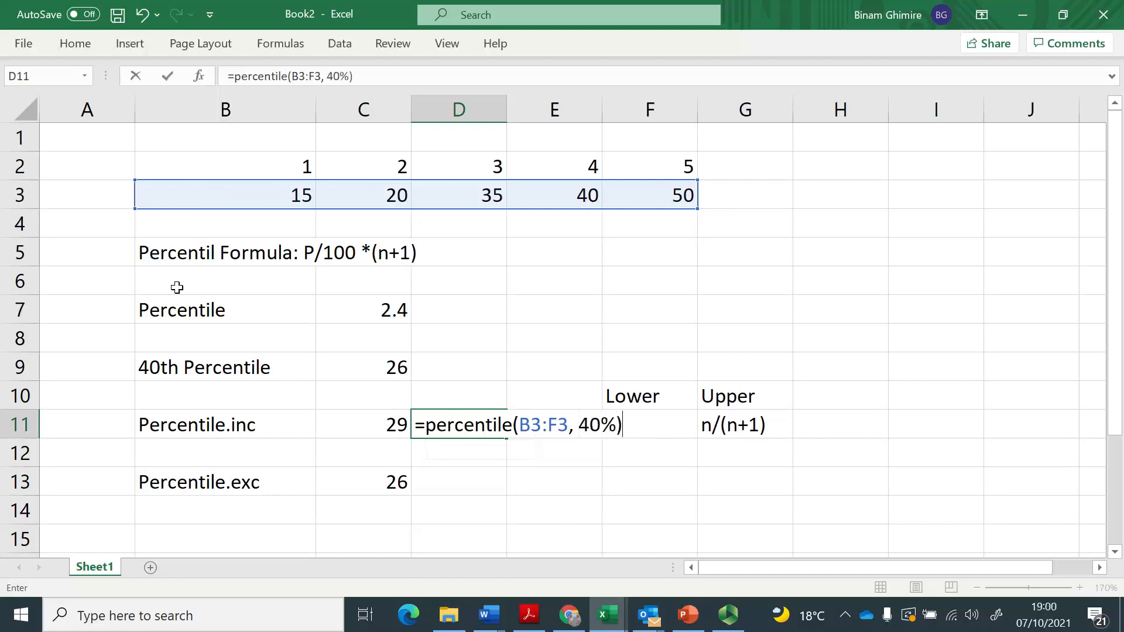
key(Return)
Compare the plain PERCENTILE result in D11 with the inclusive and exclusive results in column C.
key(Up)
key(Left)
key(Left)
key(Right)
key(Right)
key(Down)
key(Down)
key(Left)
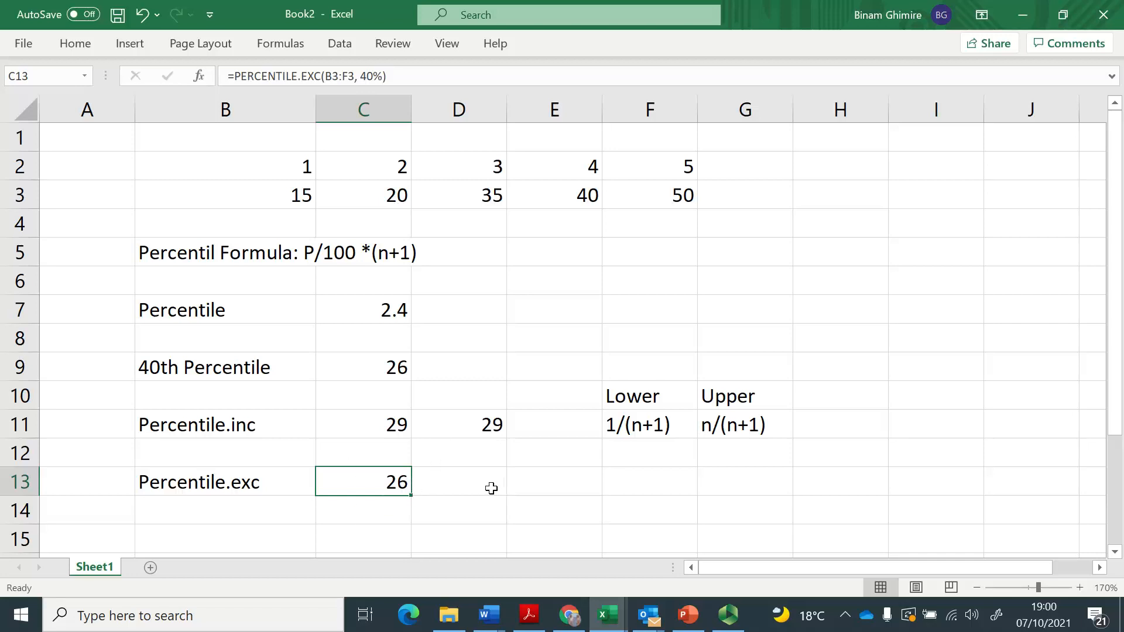
Enter the note "Percentile is the interpolated data point below which K% of the data lies" in E5.
click(568, 256)
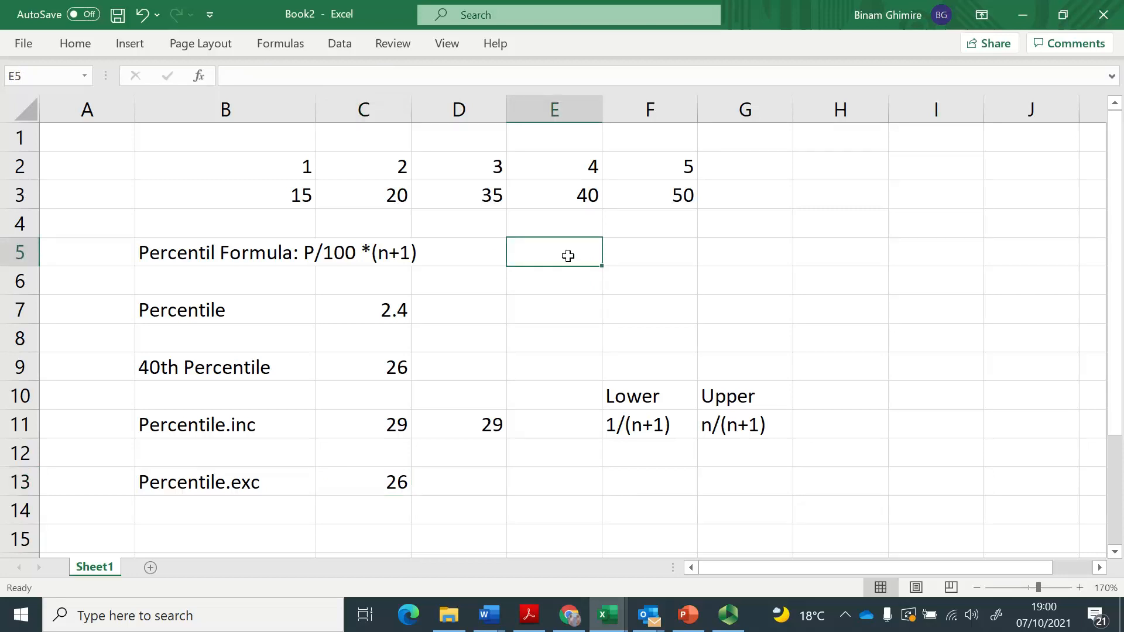
text(P)
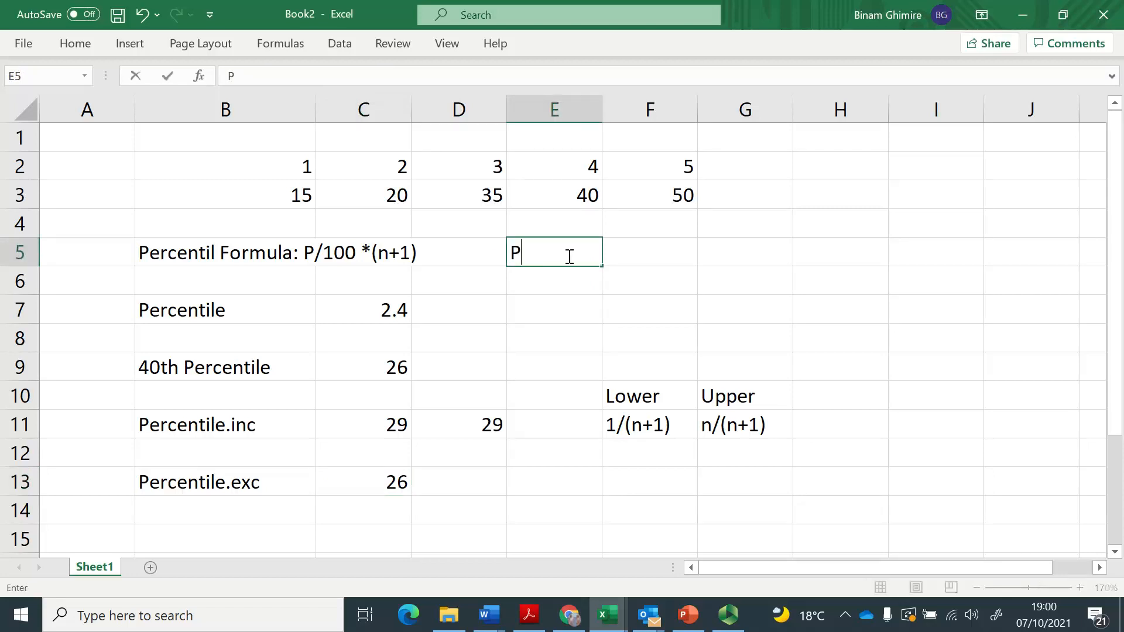
text(ercentile)
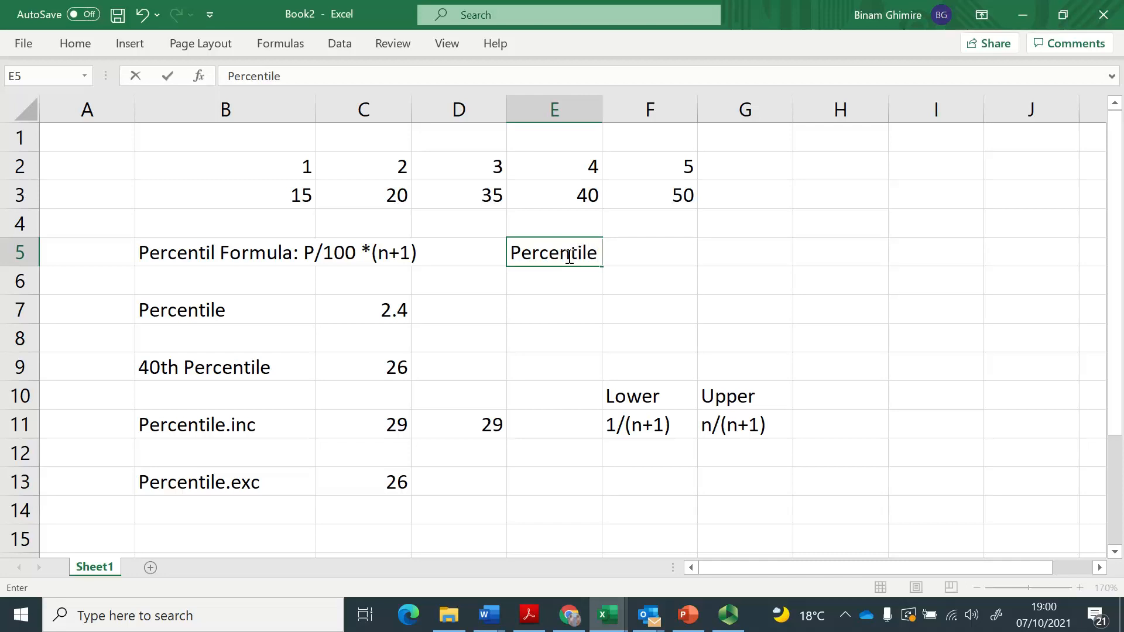
text(is the interpolat)
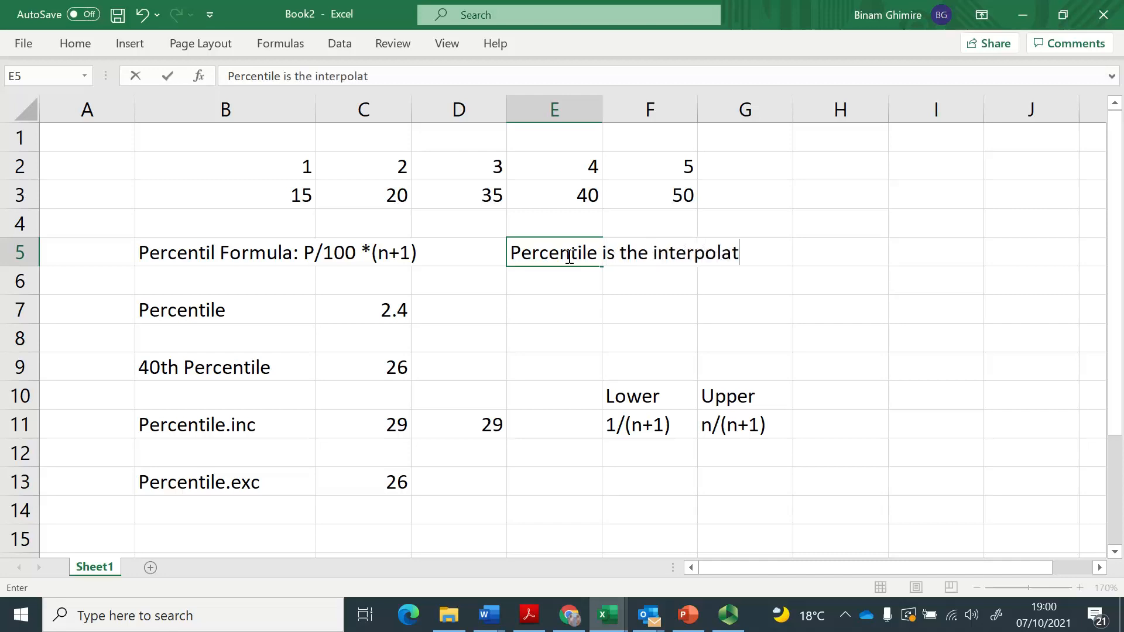
text(ed data point)
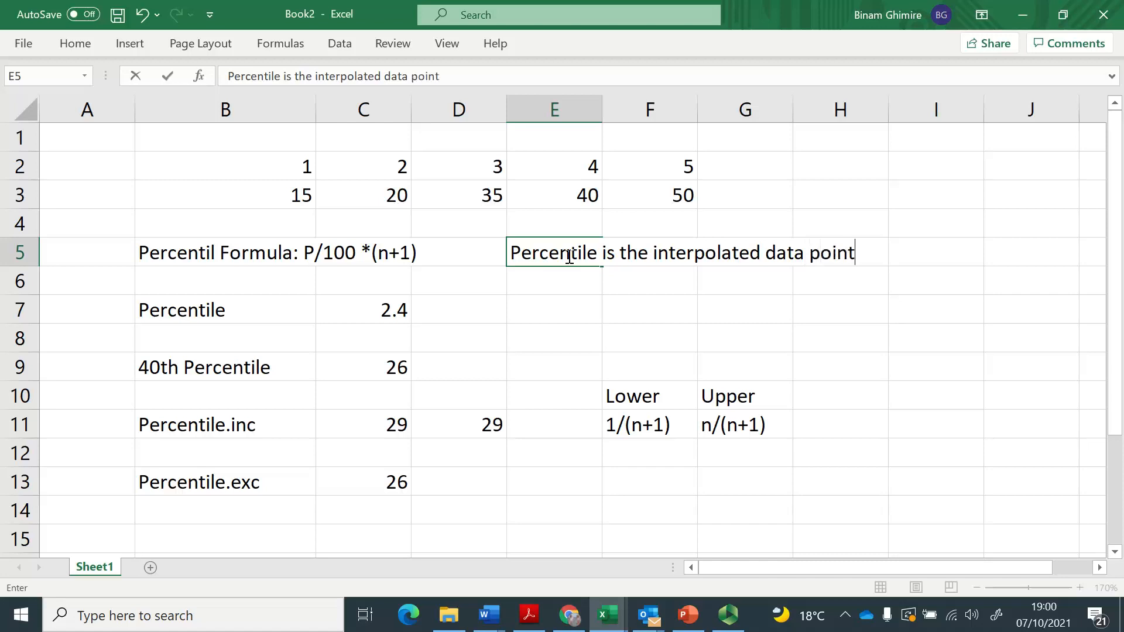
text( below which K% of the dat)
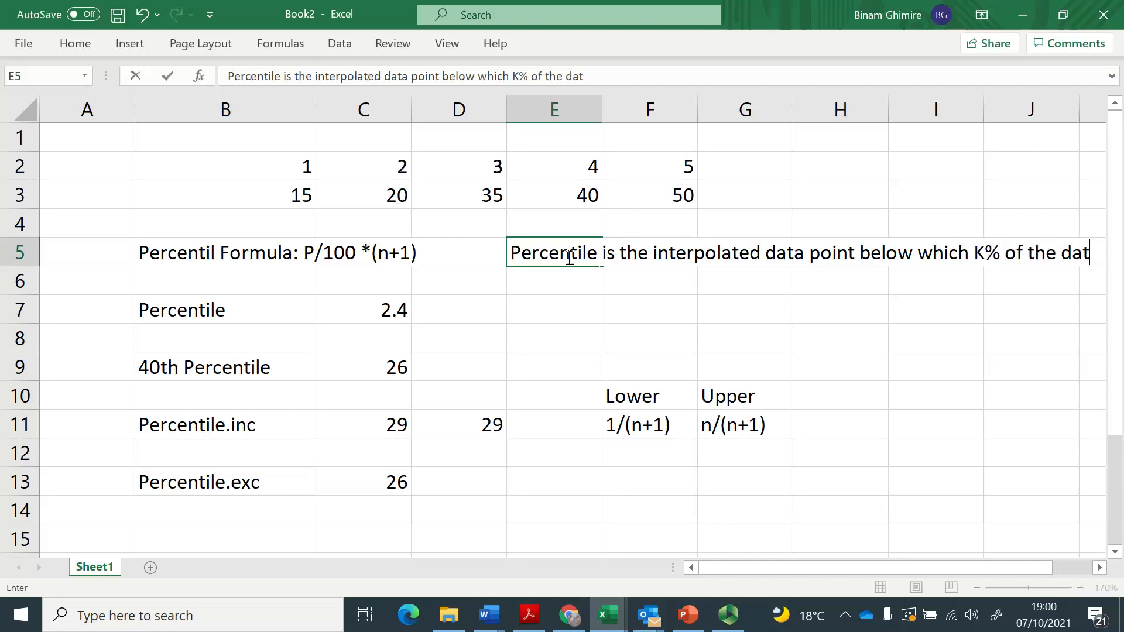
text(a lies)
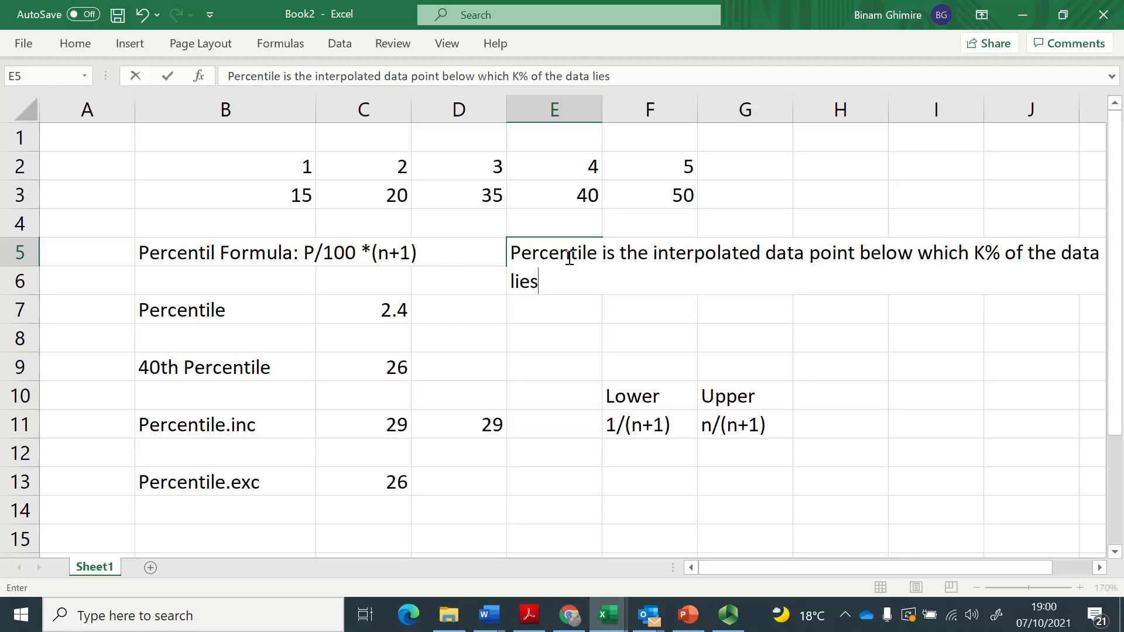
key(Return)
Move the percentile definition note from E5 to D6, clear of the formula text in row 5.
click(568, 256)
key(ctrl+x)
key(Left)
key(ctrl+v)
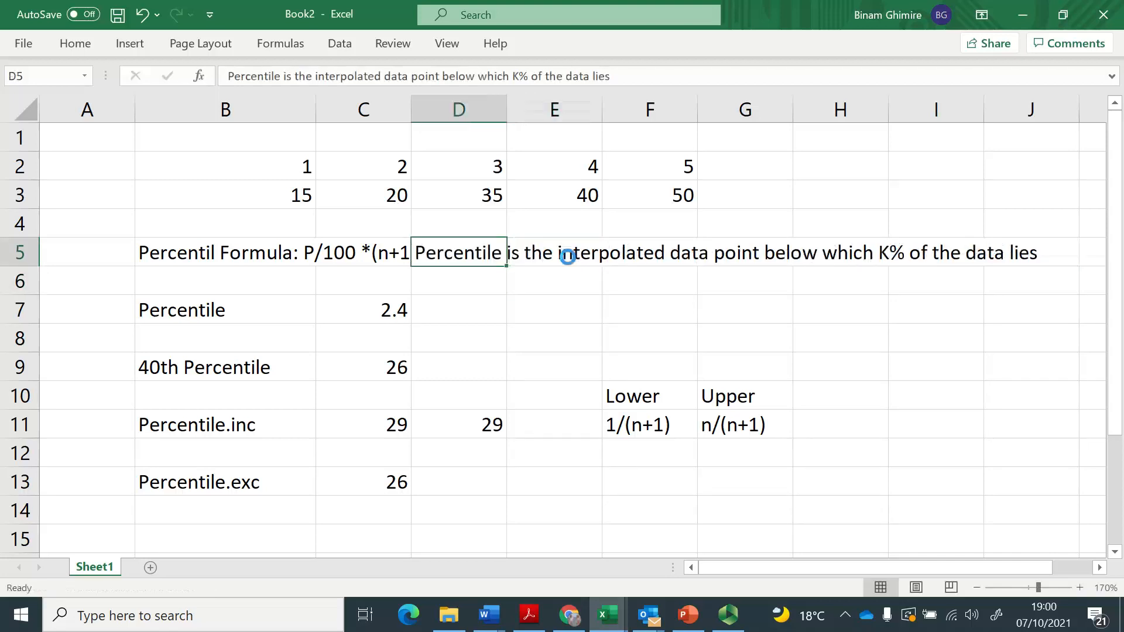
key(ctrl+x)
key(Down)
key(ctrl+v)
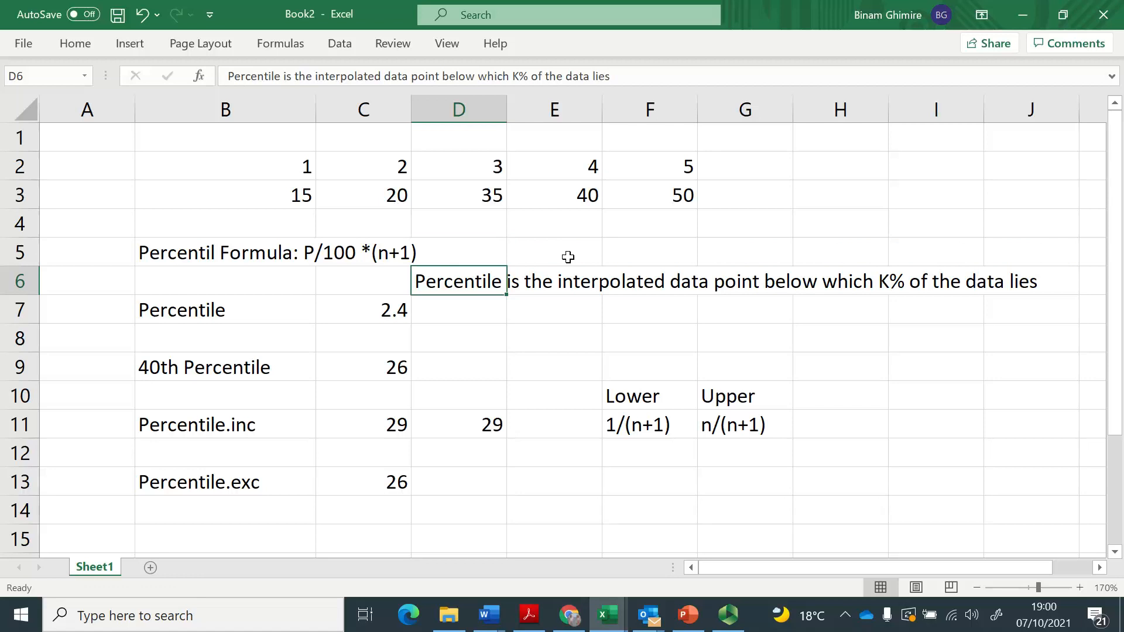
Examine the Lower and Upper limit formulas in F10:G11 in relation to the exclusive percentile calculation.
key(Down)
key(Down)
key(Down)
key(Down)
key(Right)
key(Right)
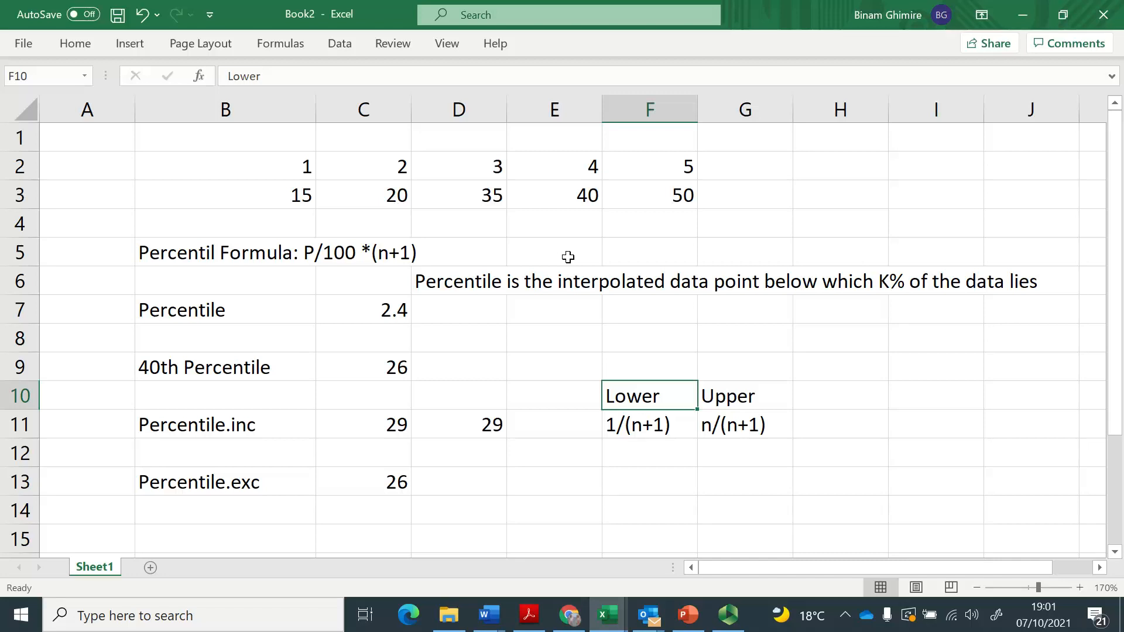
key(Down)
key(Up)
key(Right)
key(Left)
key(Right)
key(Left)
key(Down)
key(Down)
key(Down)
key(Down)
key(Left)
key(Left)
key(Left)
key(Down)
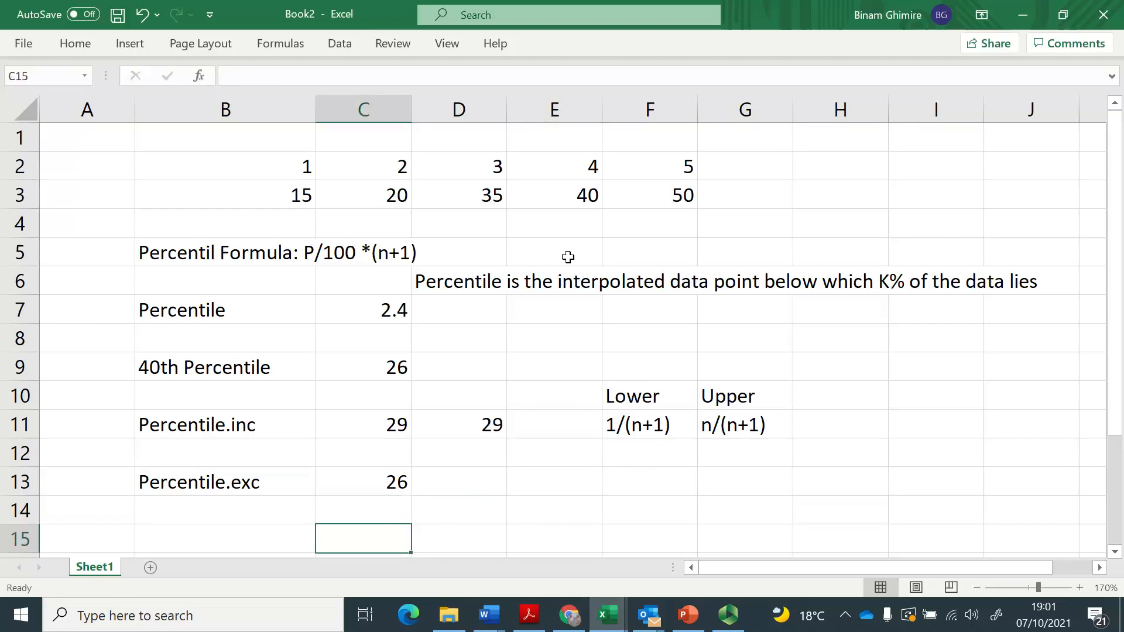
Calculate the lower percentile limit in F12 with the formula =1/6.
key(Up)
key(Up)
key(Up)
key(Right)
key(Right)
key(Right)
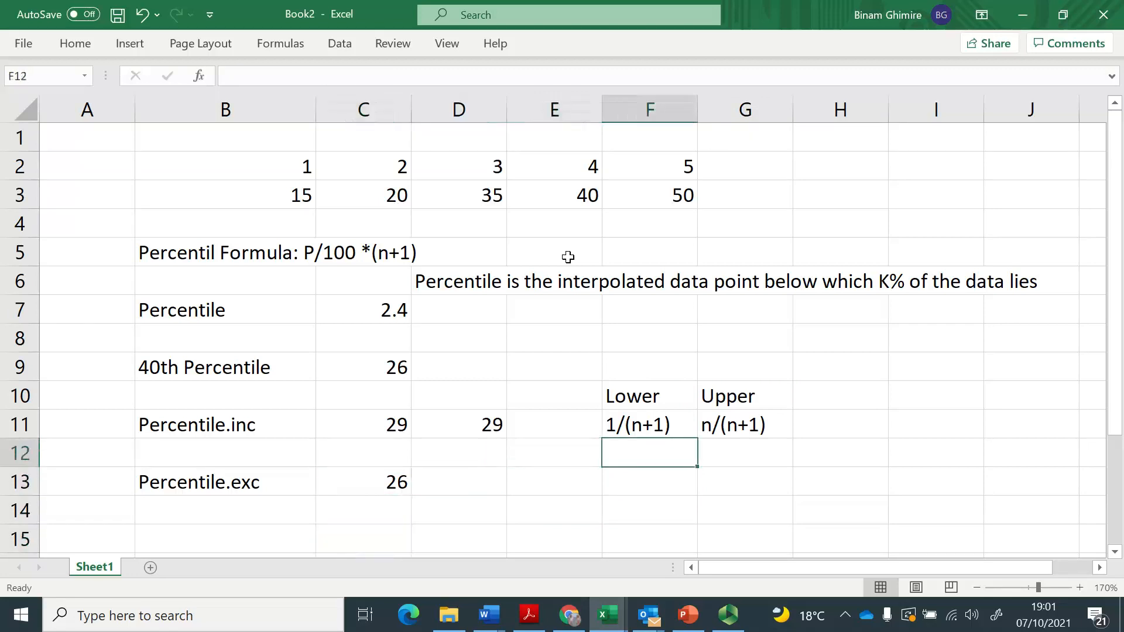
text(=1/)
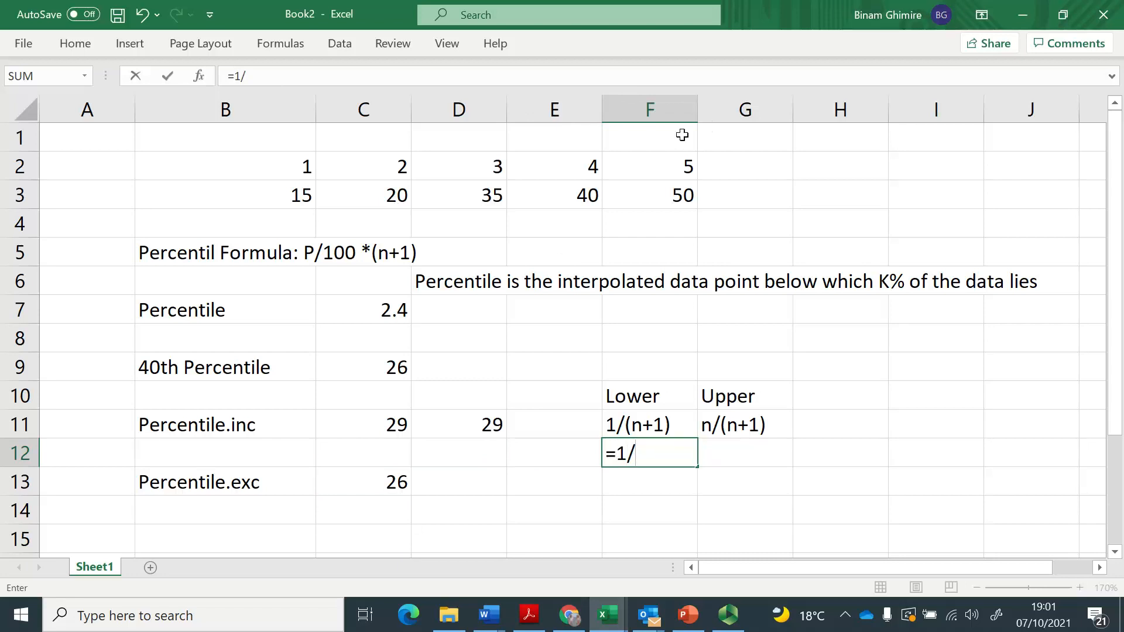
text(6)
key(Return)
key(Up)
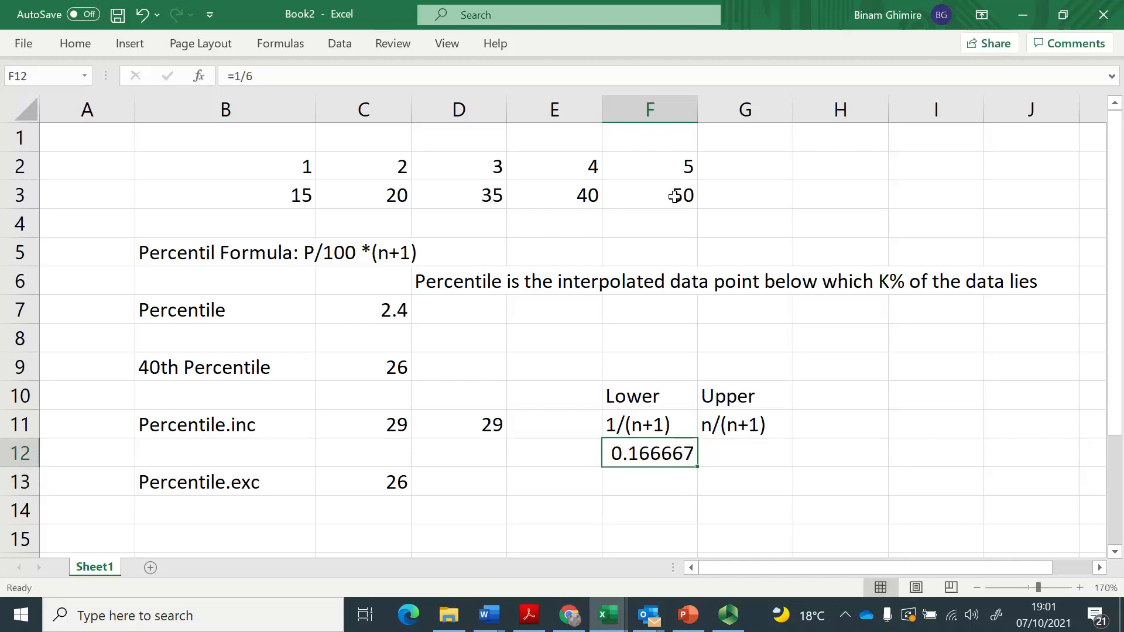
Calculate the upper percentile limit in G12 with the formula =5/6.
key(Right)
text(=)
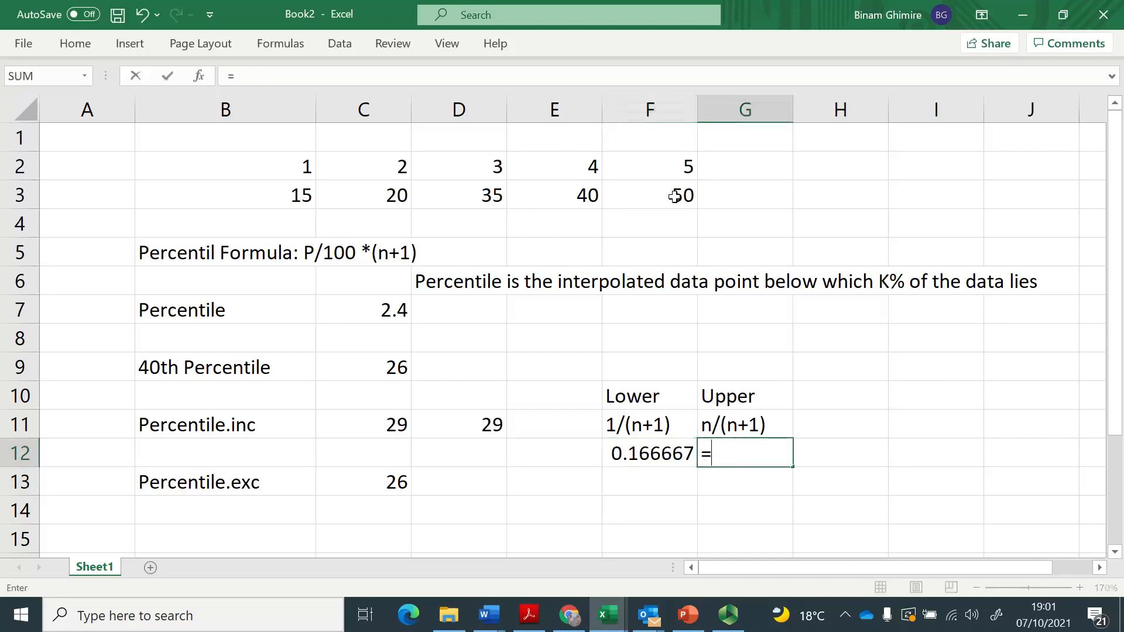
text(5/6)
key(Return)
Format the lower and upper limits in F12:G12 as percentages.
key(Up)
key(Left)
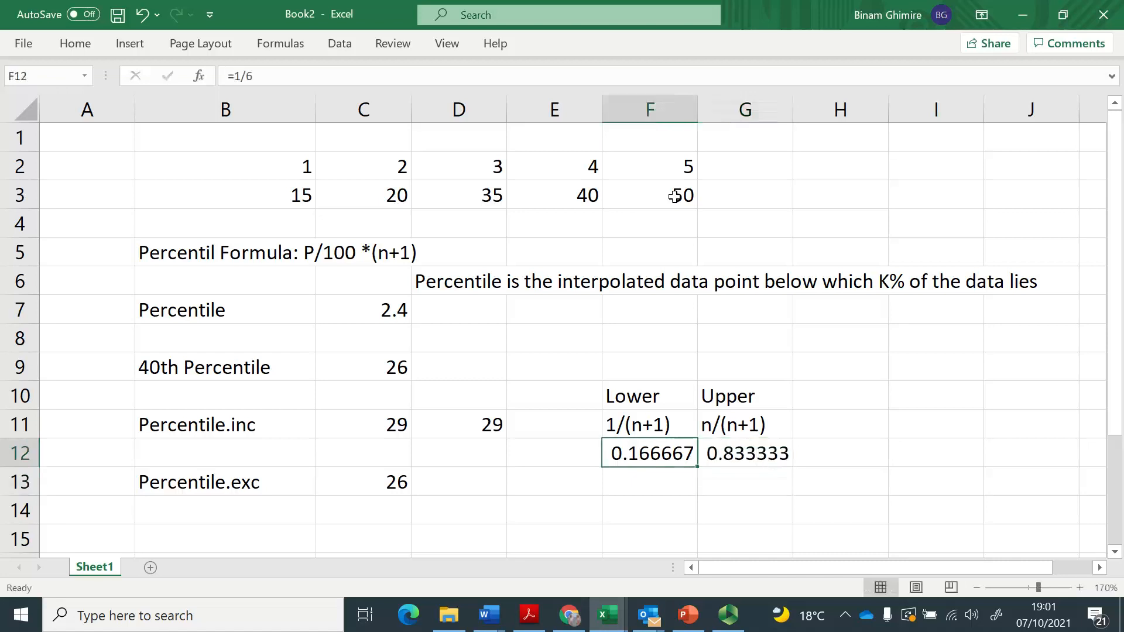
key(shift+Right)
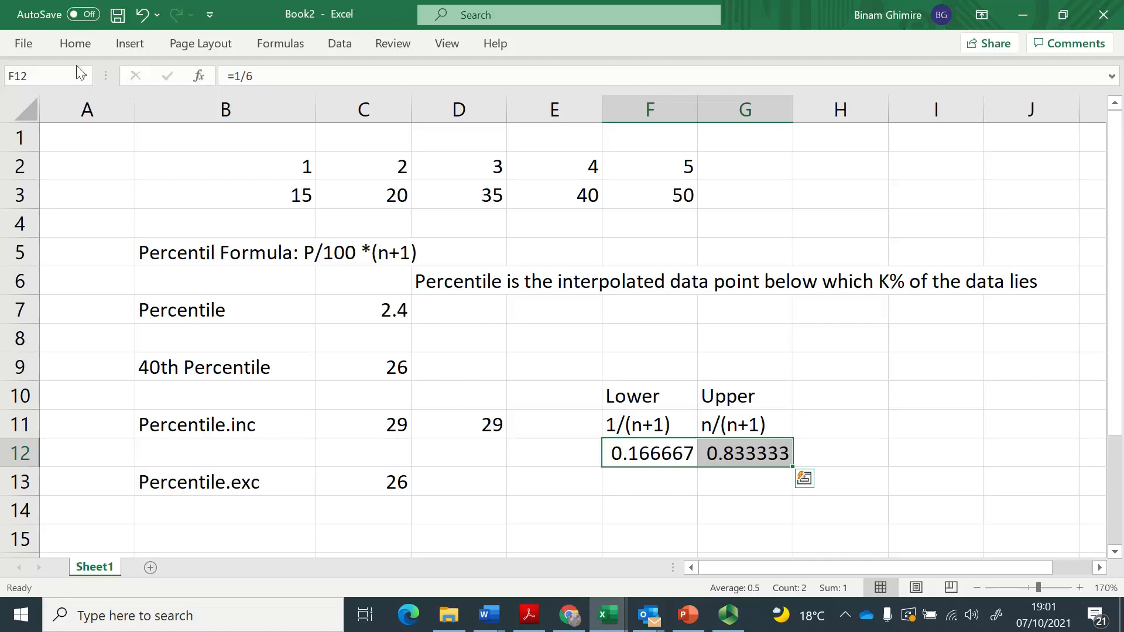
click(75, 43)
click(479, 107)
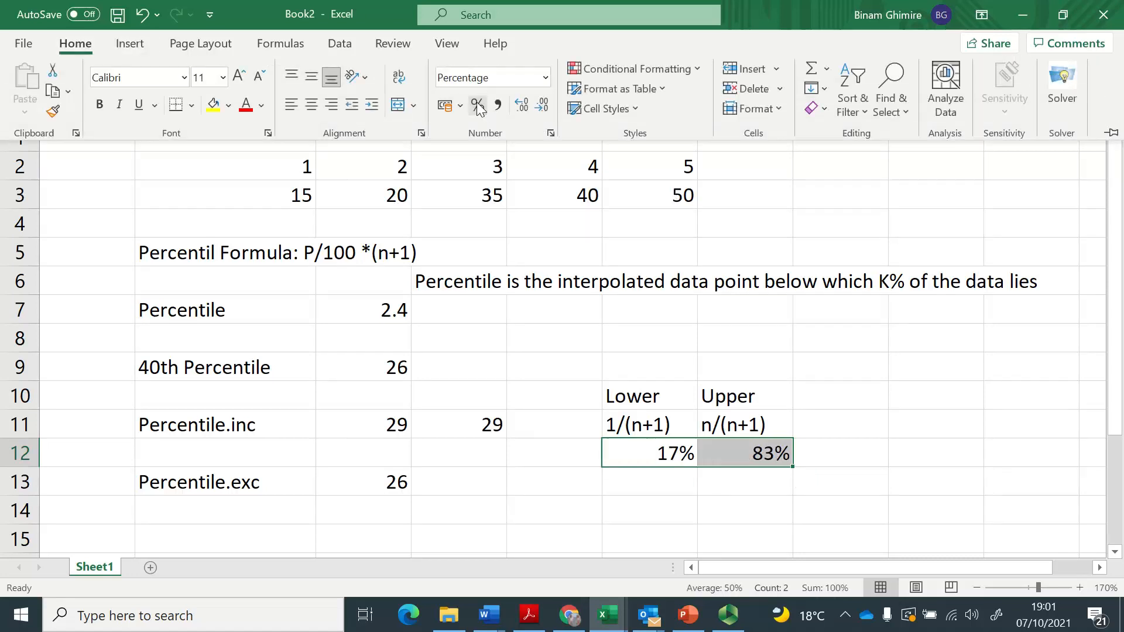
Show the lower and upper limit percentages in F12:G12 with one decimal place.
click(523, 106)
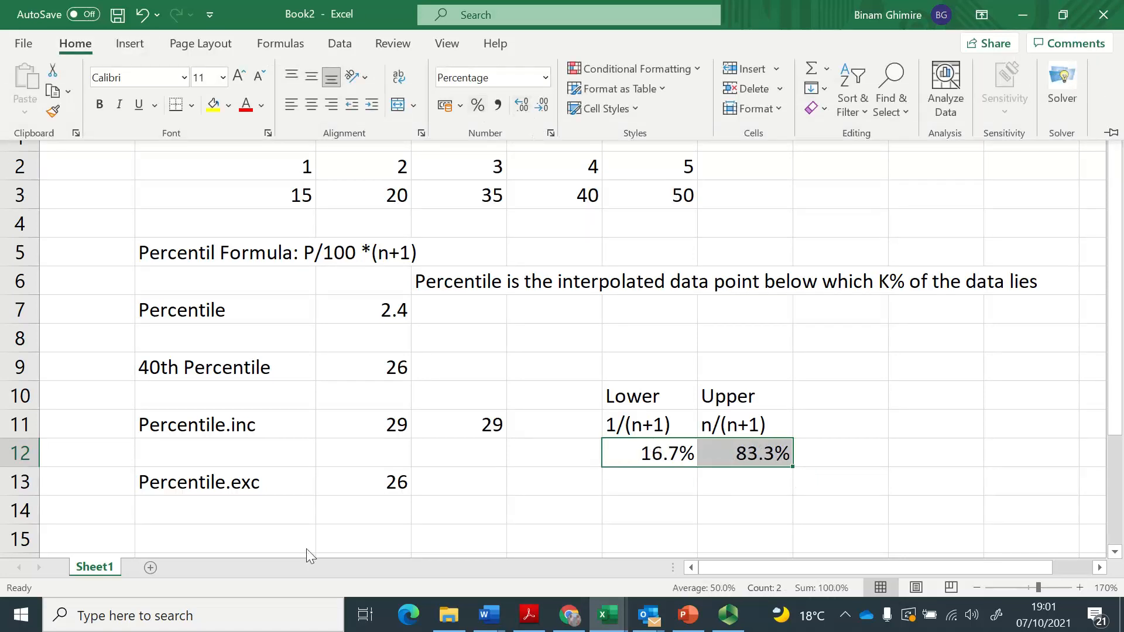
click(344, 499)
Copy the Percentile.exc label from B13 to B15.
click(259, 519)
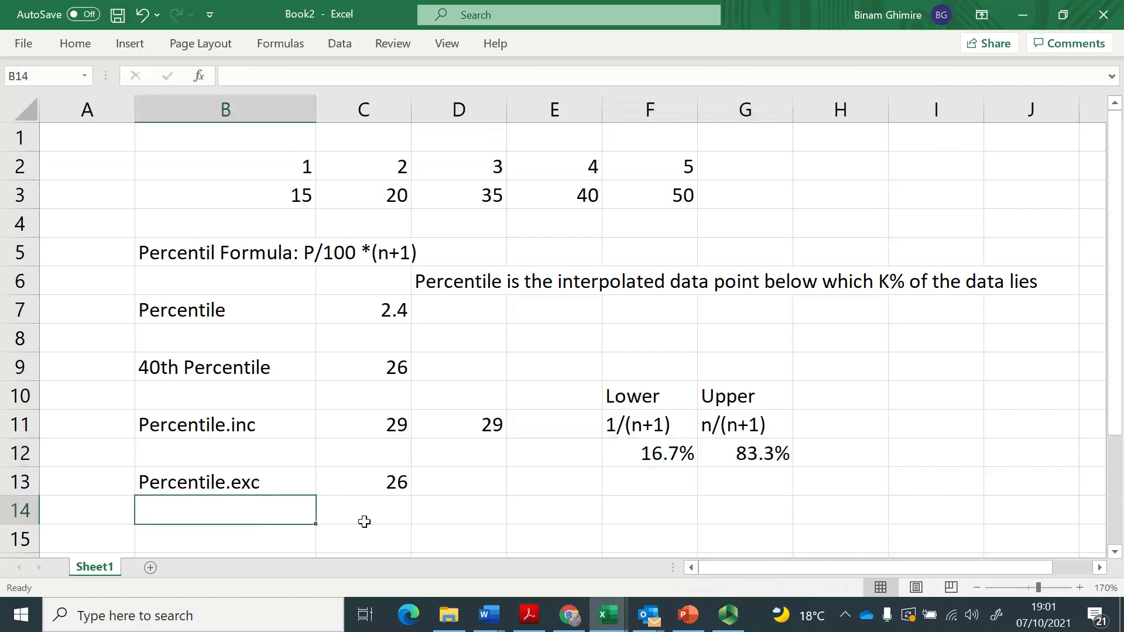
key(Up)
key(ctrl+c)
key(Down)
key(Down)
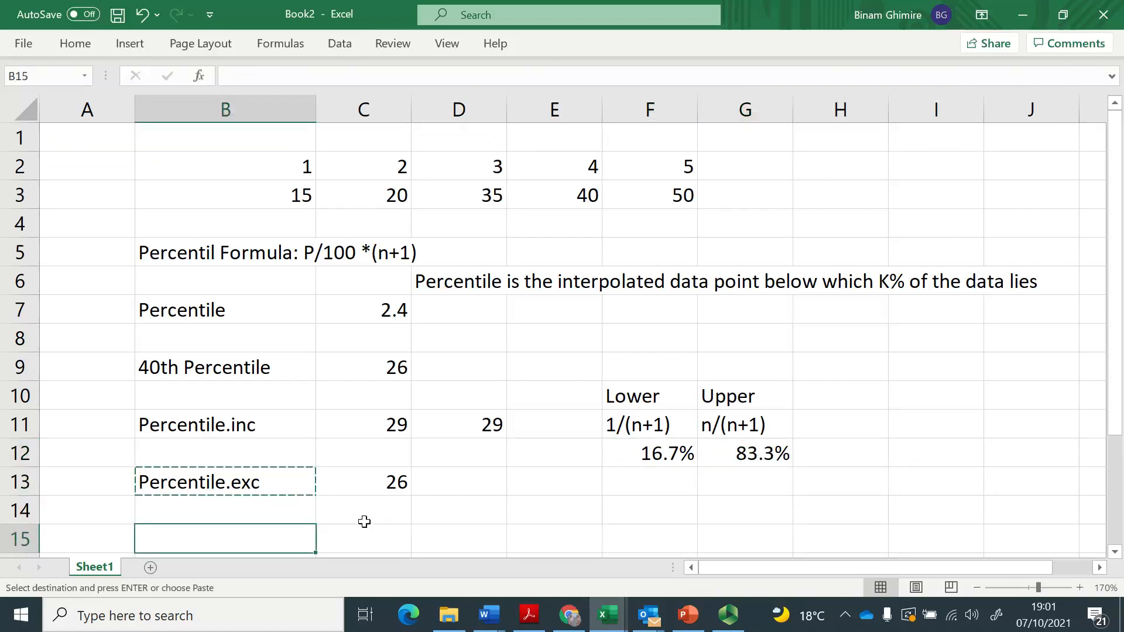
key(Return)
Calculate a percentile in C15 with the formula =PERCENTILE(B3:F3, 17%).
click(364, 525)
text(=)
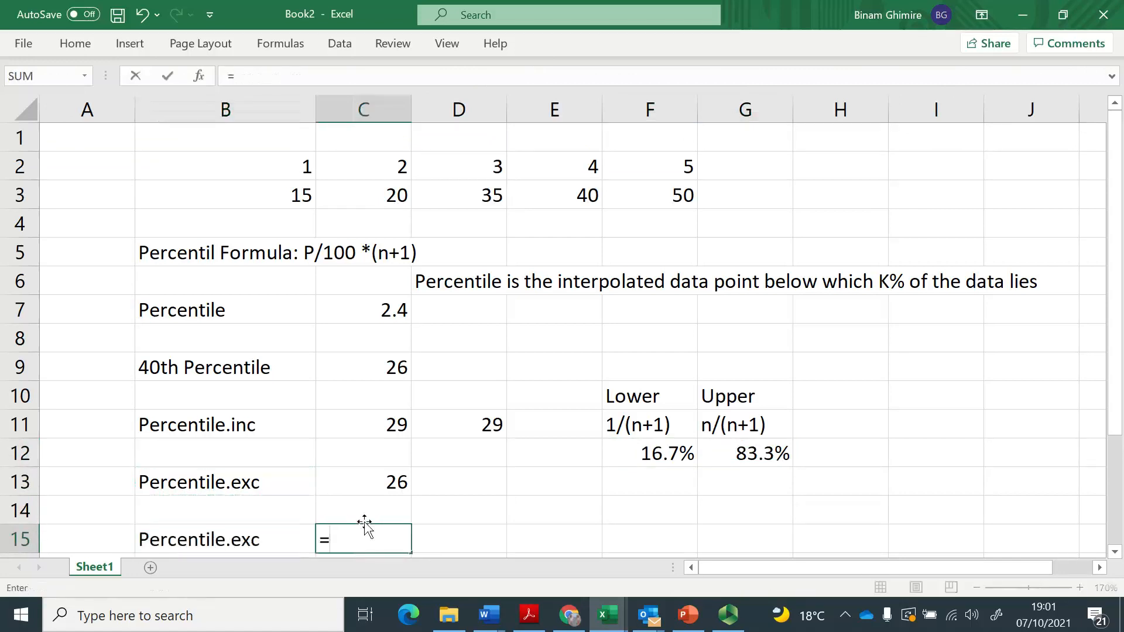
text(percentile)
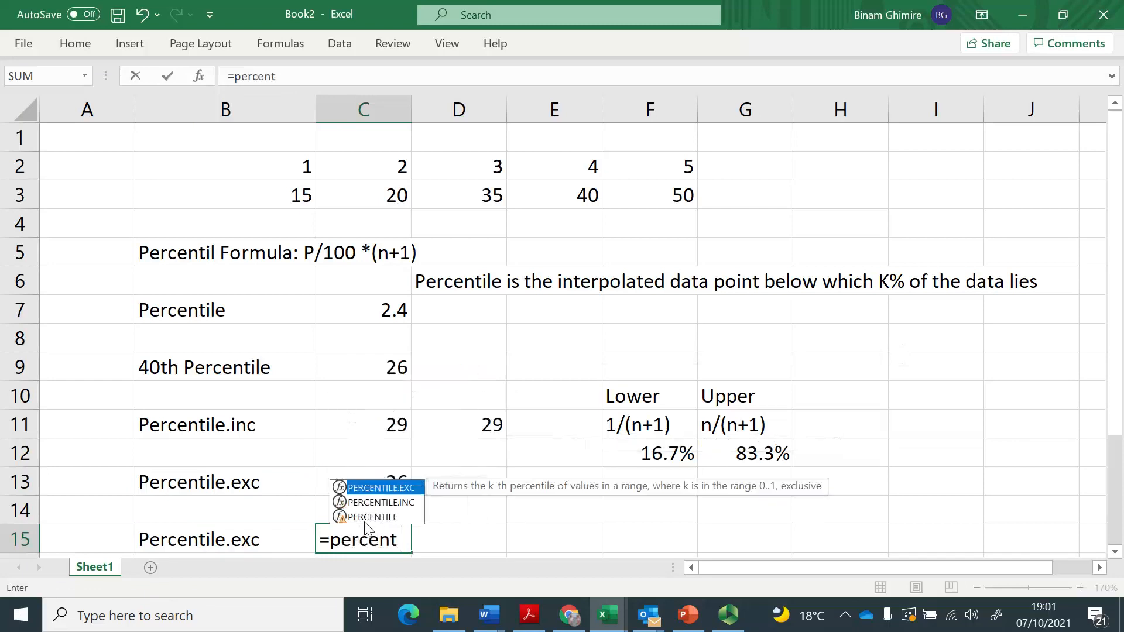
key(Up)
key(Up)
key(Up)
key(Up)
key(Up)
key(Up)
key(Up)
key(Up)
key(Up)
key(Up)
key(Up)
key(Up)
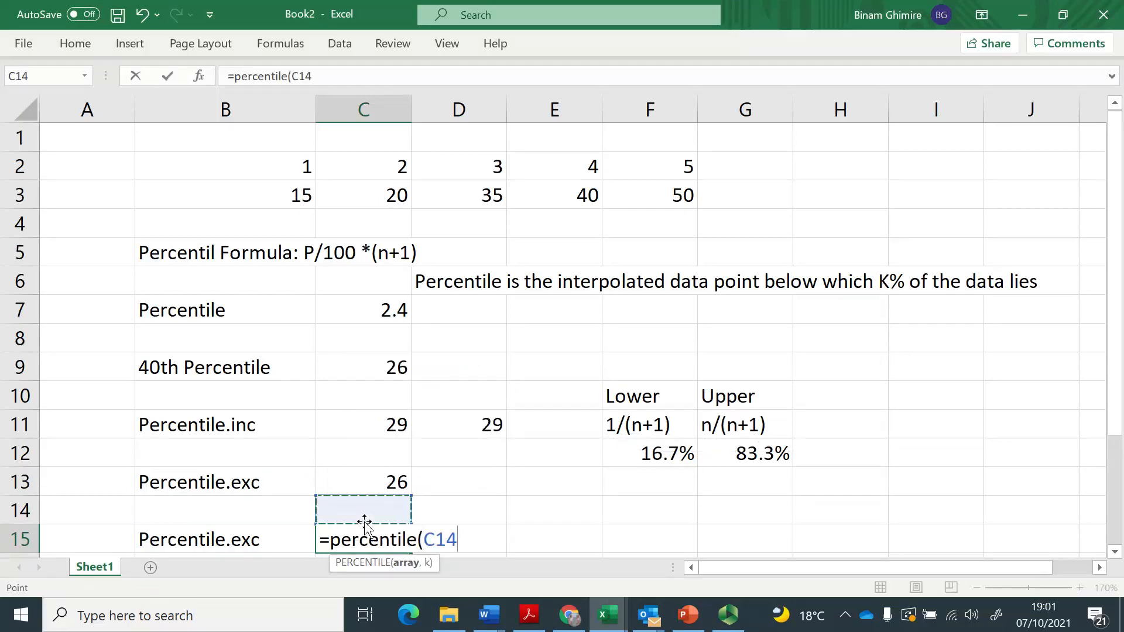
key(Left)
key(shift+Right)
key(shift+Right)
key(shift+Right)
key(shift+Right)
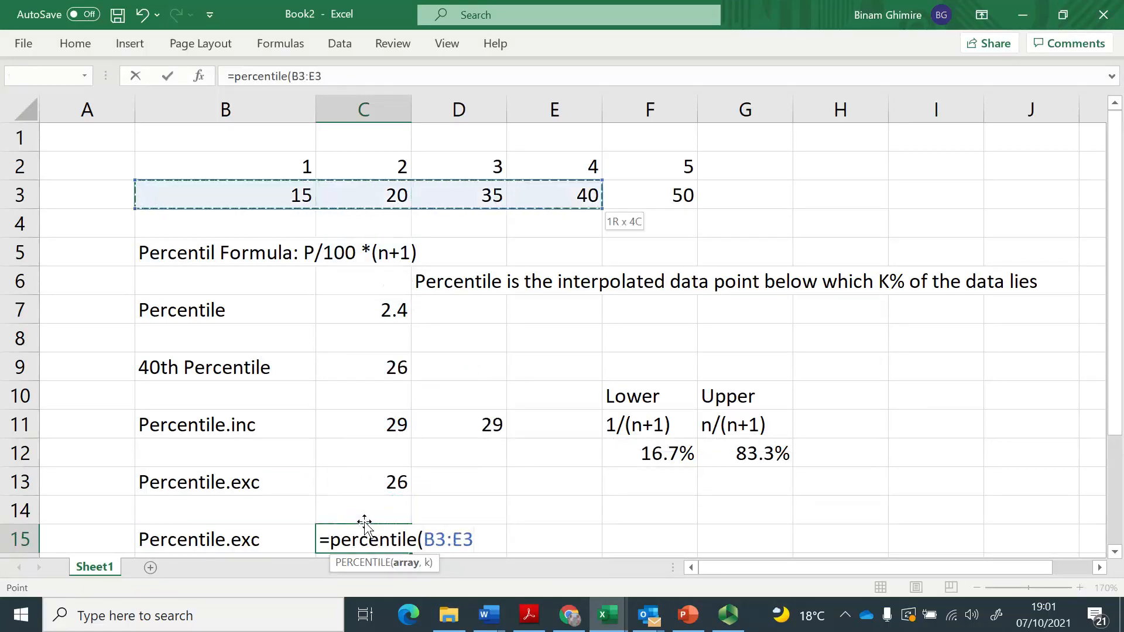
text(, )
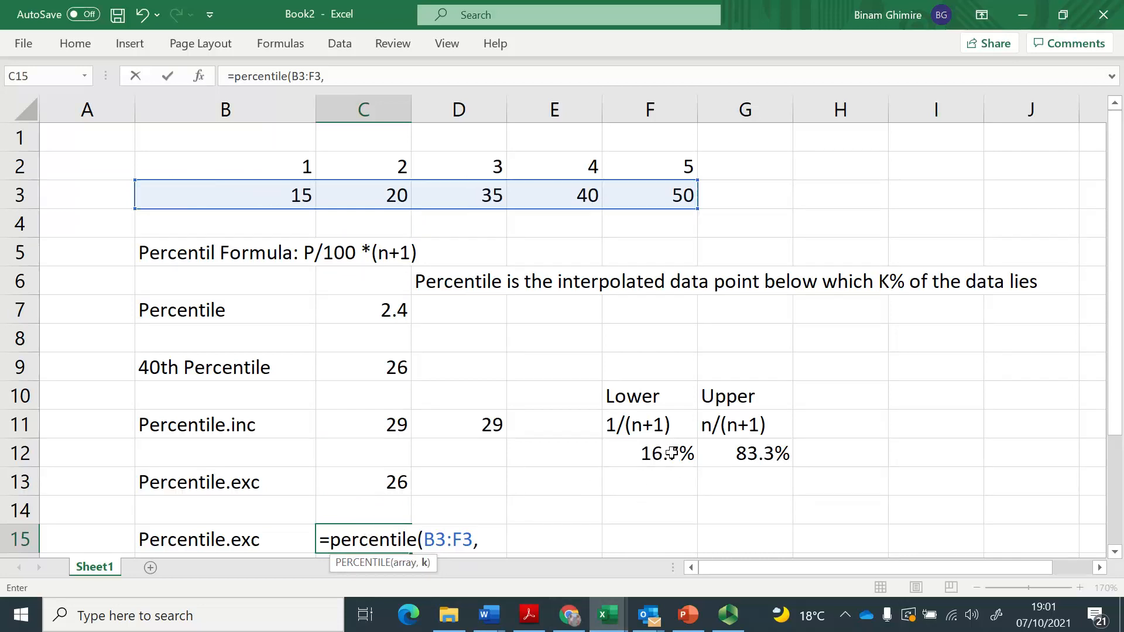
text(17%))
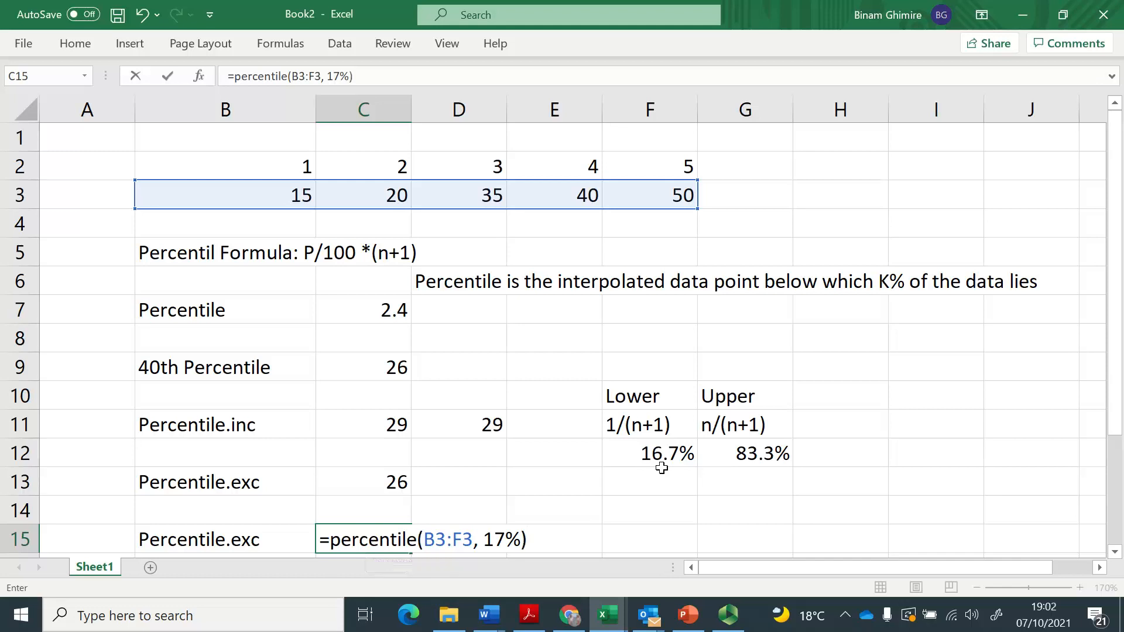
key(Return)
Change the percentile argument of the C15 formula to 16.8%.
key(Up)
key(F2)
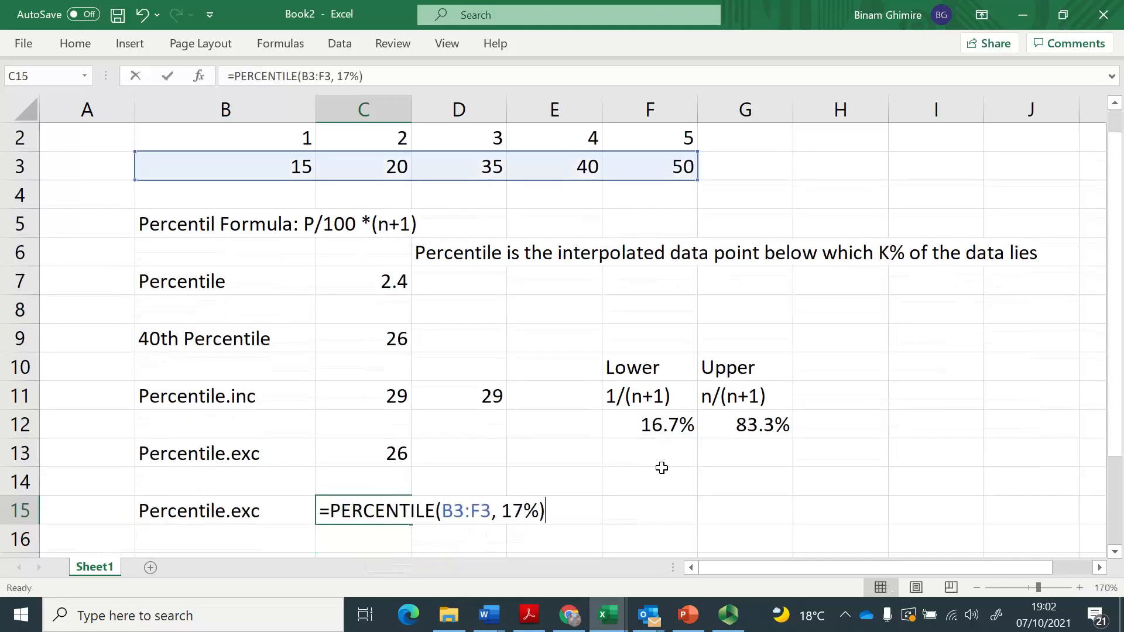
key(Left)
key(Left)
key(BackSpace)
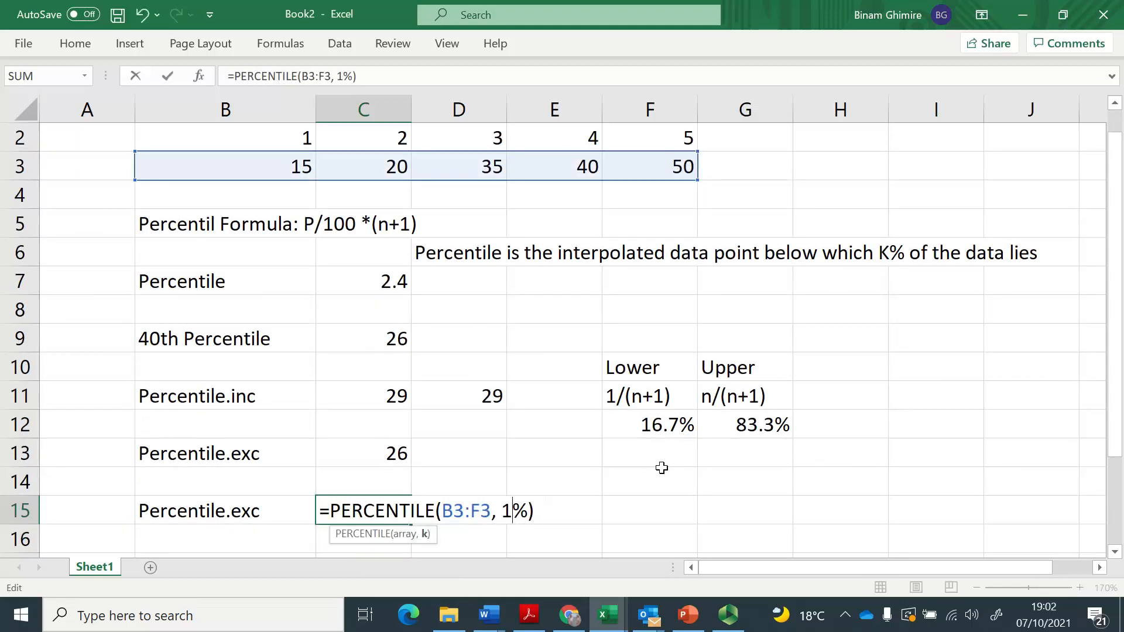
text(6.8)
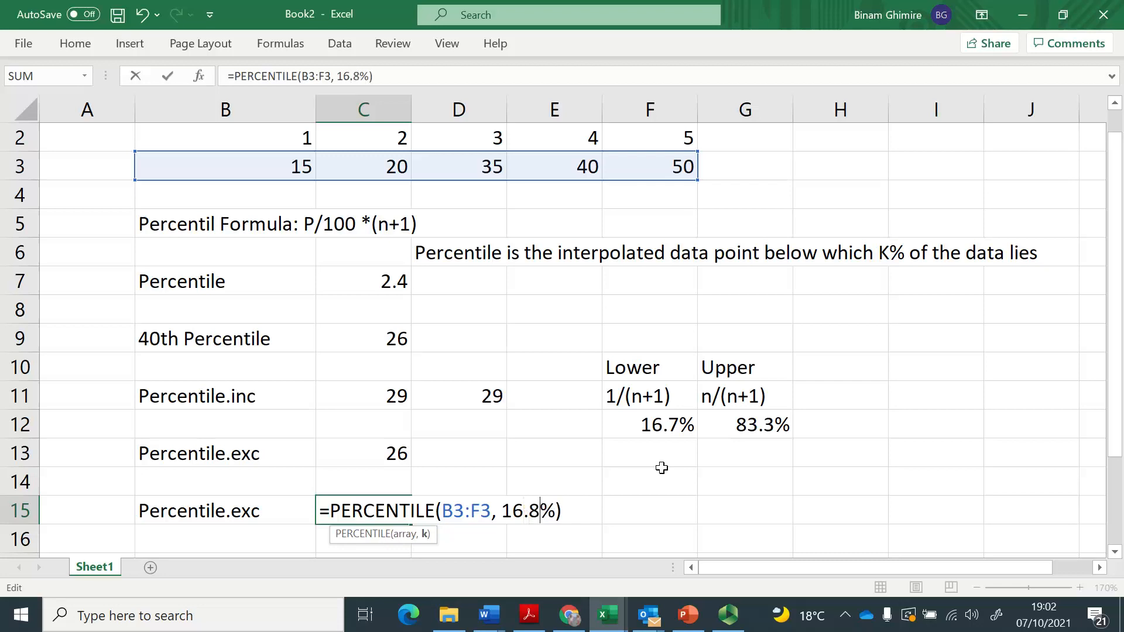
key(Return)
Change the percentile argument of the C15 formula to 16.5%.
key(Up)
key(F2)
key(Left)
key(Left)
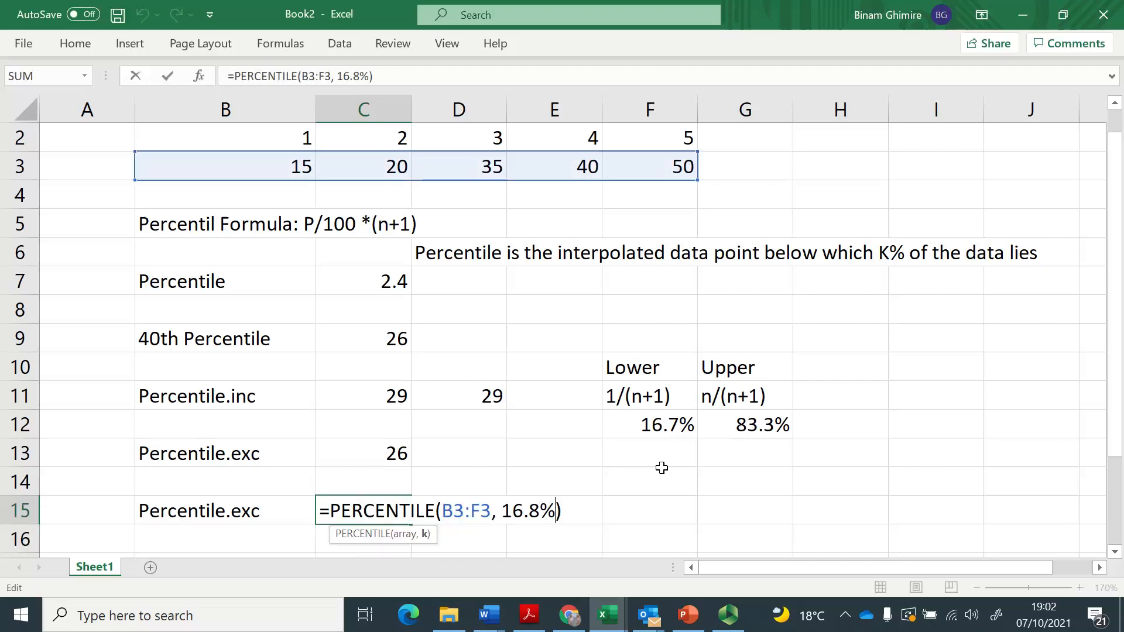
key(BackSpace)
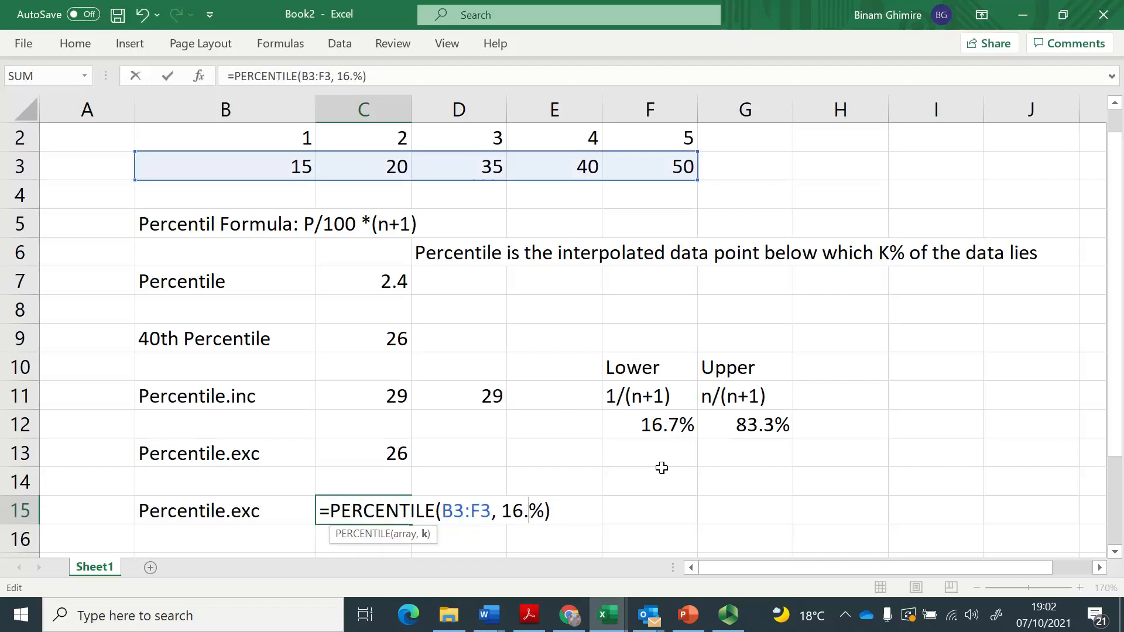
text(5)
key(Return)
Change the percentile argument of the C15 formula to 15%.
key(Up)
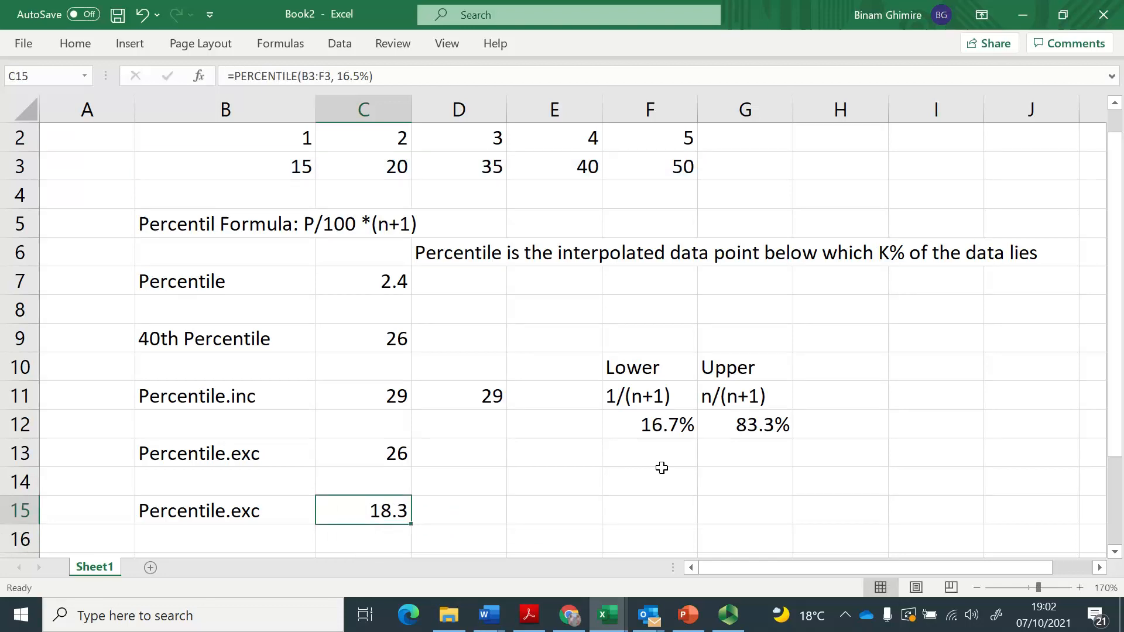
key(F2)
key(Left)
key(Left)
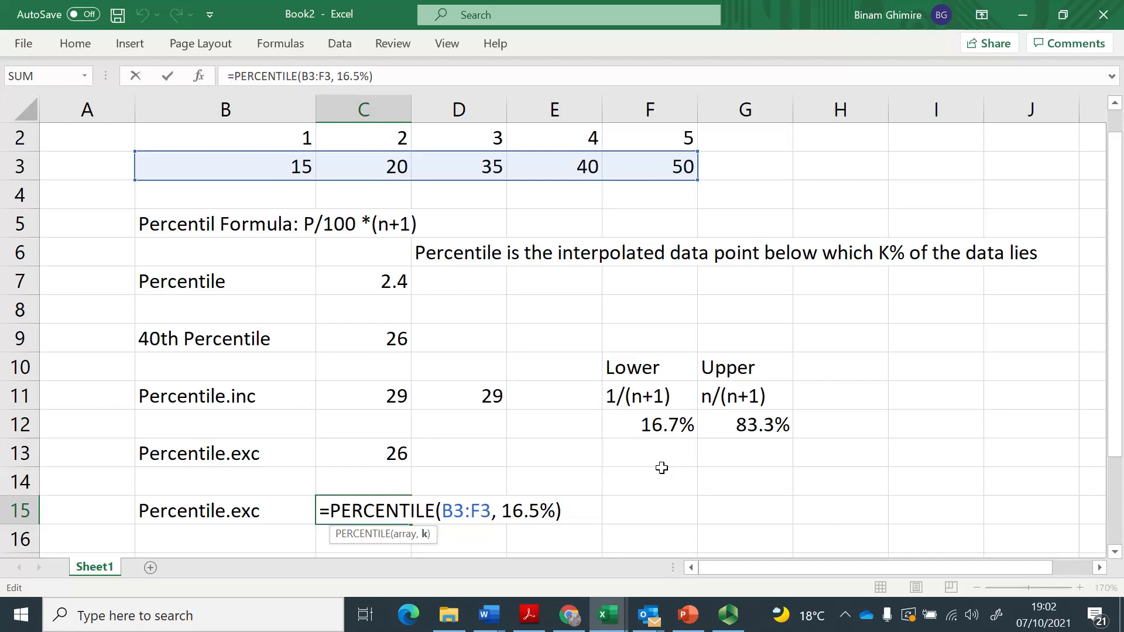
key(BackSpace)
key(BackSpace)
key(BackSpace)
text(5)
key(Return)
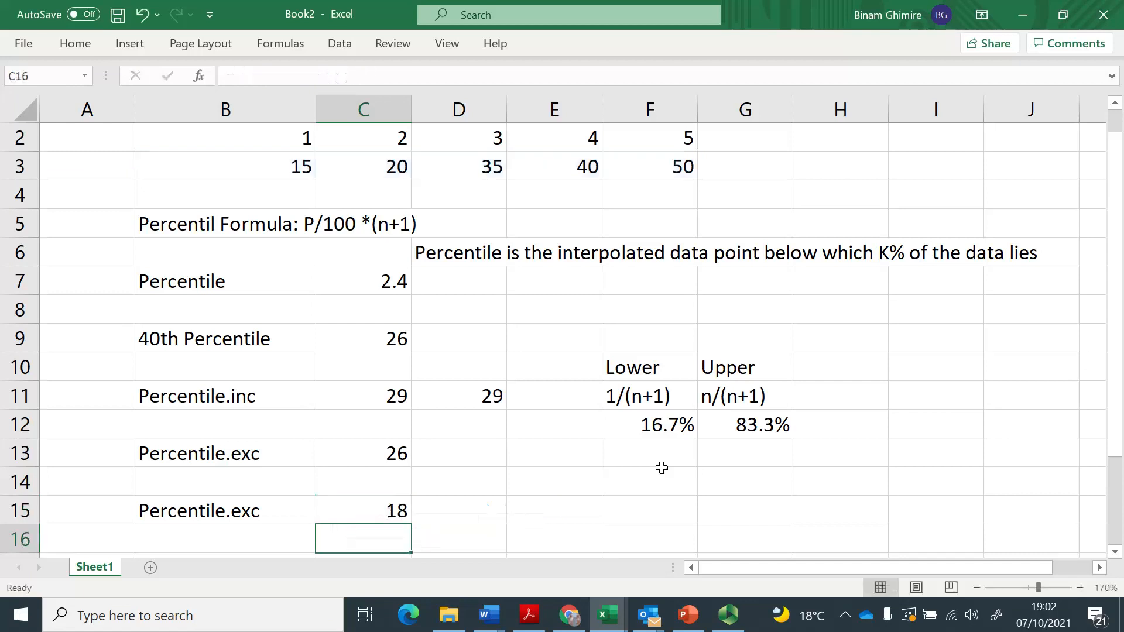
Change the C15 formula to the exclusive function with a 17% argument, =PERCENTILE.EXC(B3:F3, 17%).
key(Up)
key(F2)
key(Left)
key(Left)
key(Left)
key(Left)
key(Left)
key(Left)
key(Left)
key(Left)
key(Left)
key(Left)
key(Left)
key(Left)
text(.ecc)
key(BackSpace)
key(BackSpace)
text(xc)
key(Right)
key(Right)
key(Right)
key(Right)
key(Right)
key(Right)
key(Right)
key(Right)
key(Right)
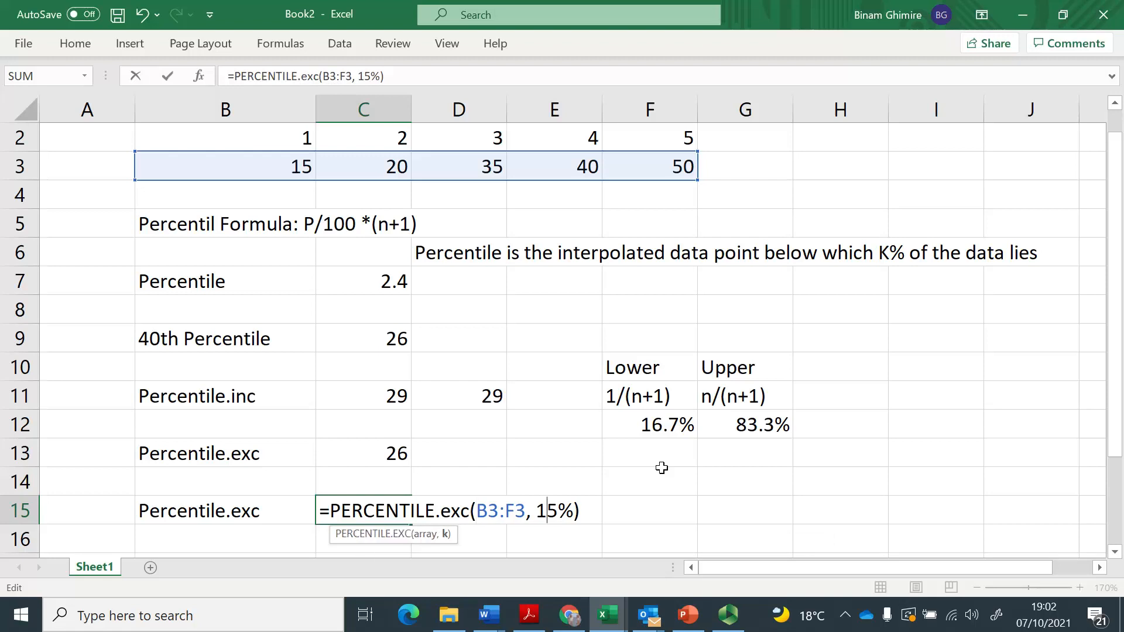
key(BackSpace)
text(7)
key(Return)
Set the argument of the PERCENTILE.EXC formula in C15 to 16%, below the lower limit.
key(Up)
key(F2)
key(Left)
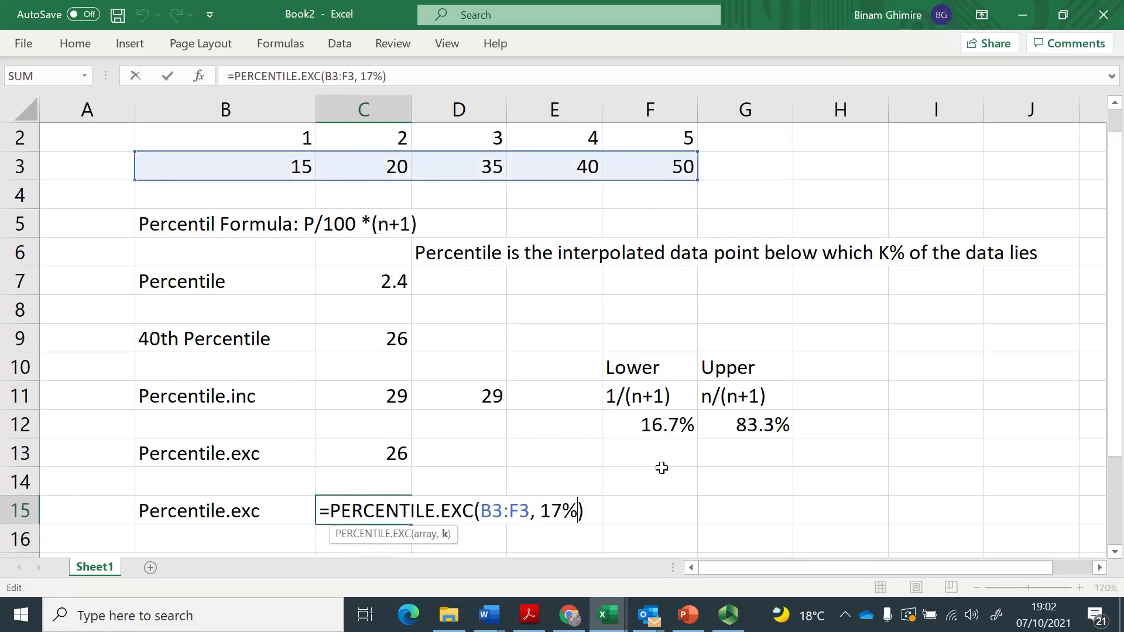
key(Delete)
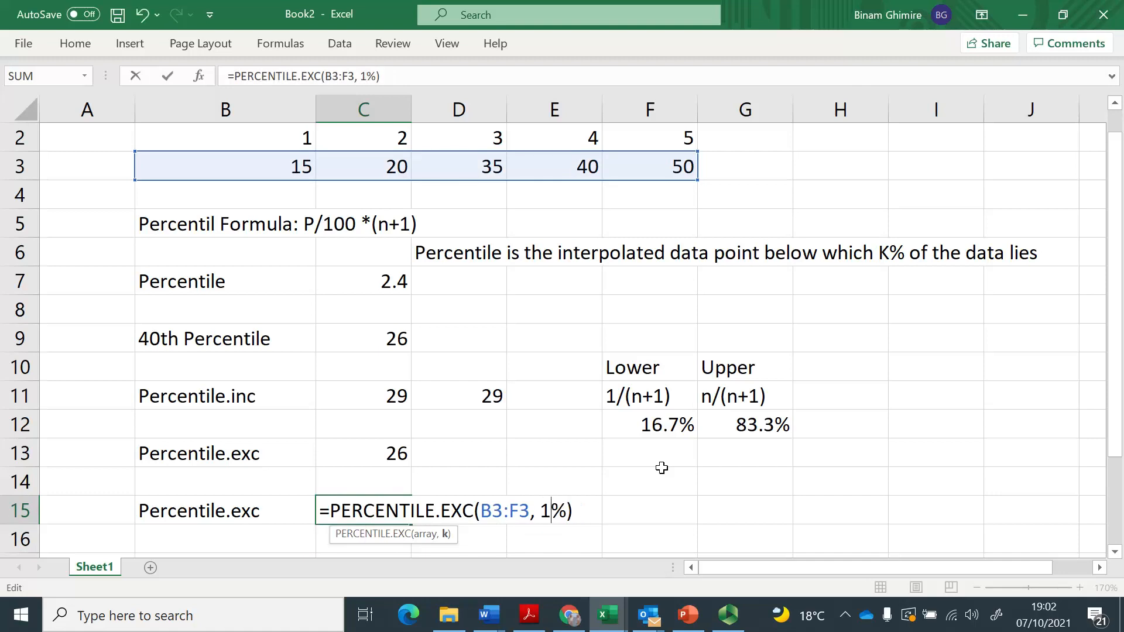
text(6)
key(Return)
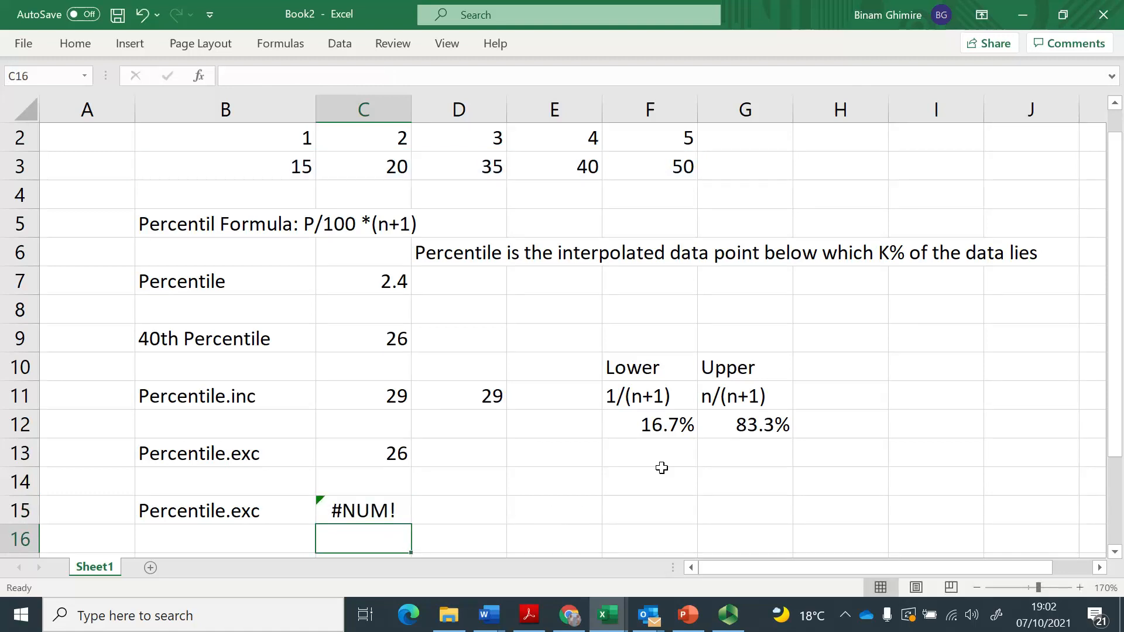
Extend the label in B15 to read "Percentile.exc - lower".
key(Down)
key(Up)
key(Left)
key(Up)
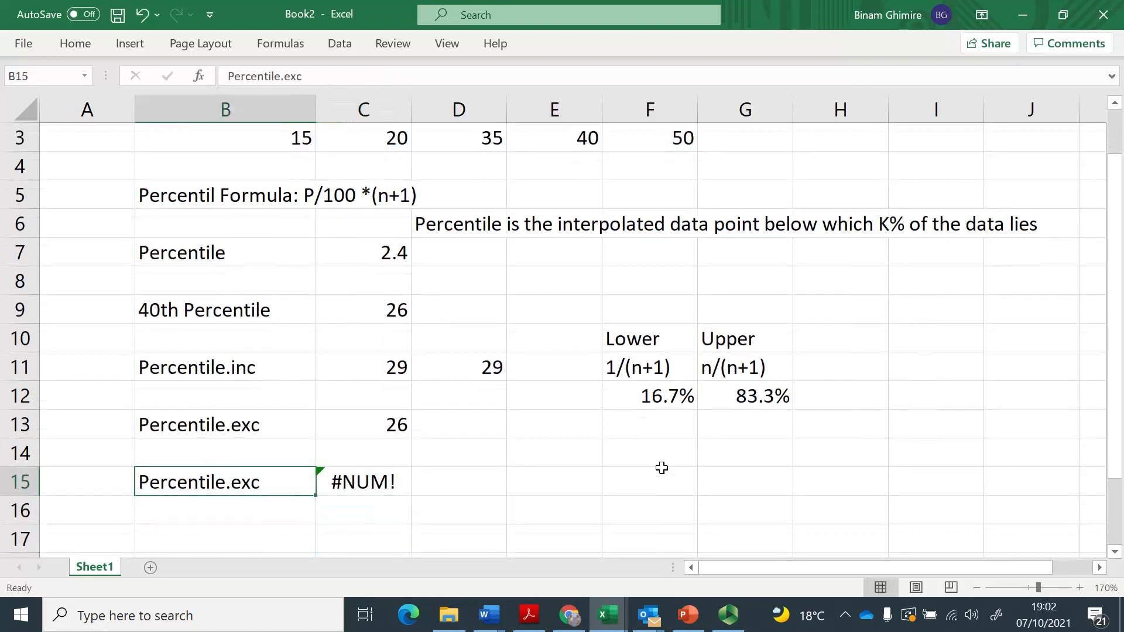
key(F2)
text(- )
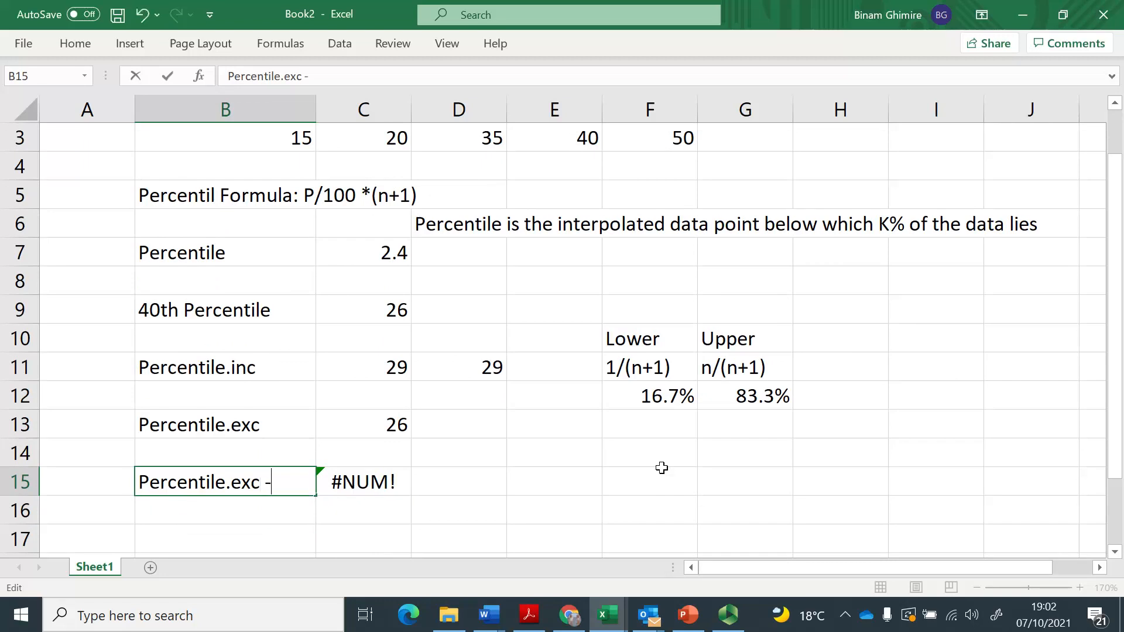
text(lower)
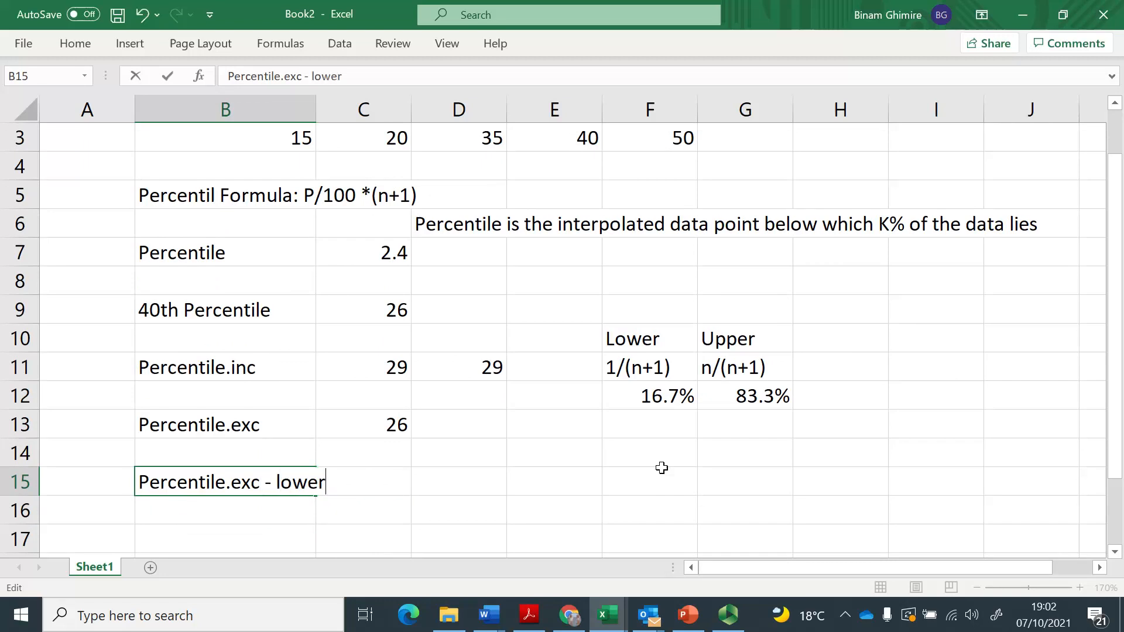
key(Return)
Copy the B15 label to B16 and change it to "Percentile.exc - upper".
key(Up)
key(ctrl+c)
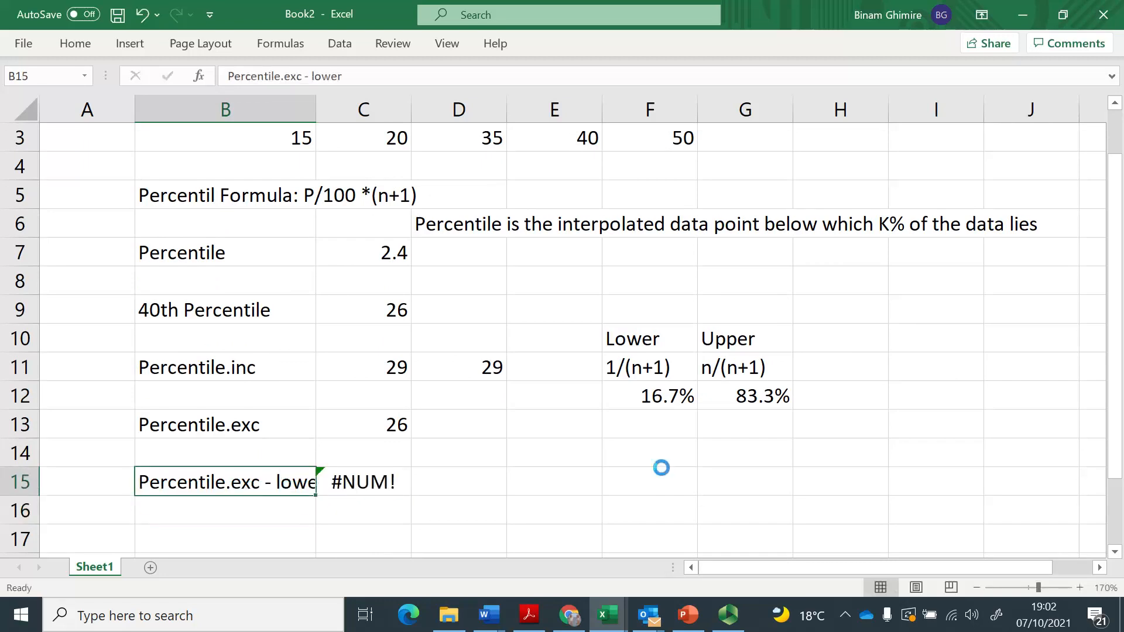
key(Down)
key(Return)
key(F2)
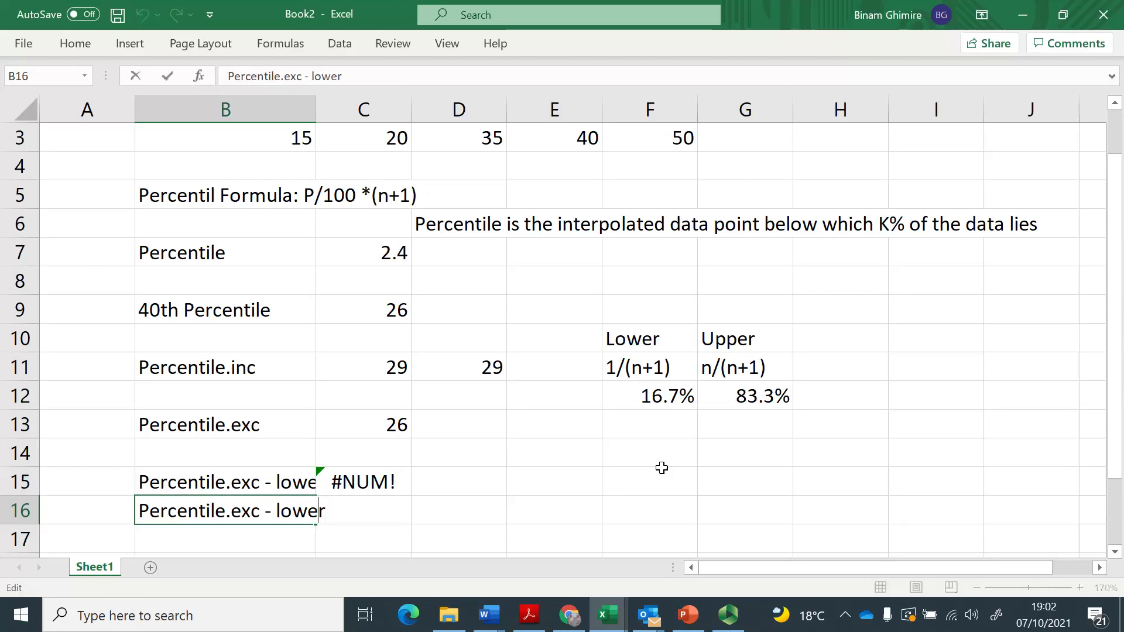
key(BackSpace)
key(BackSpace)
key(BackSpace)
key(BackSpace)
key(BackSpace)
text(upper)
key(Return)
Reuse the C15 formula in C16 with an 84% argument, giving =PERCENTILE.EXC(B3:F3, 84%).
key(Up)
key(Right)
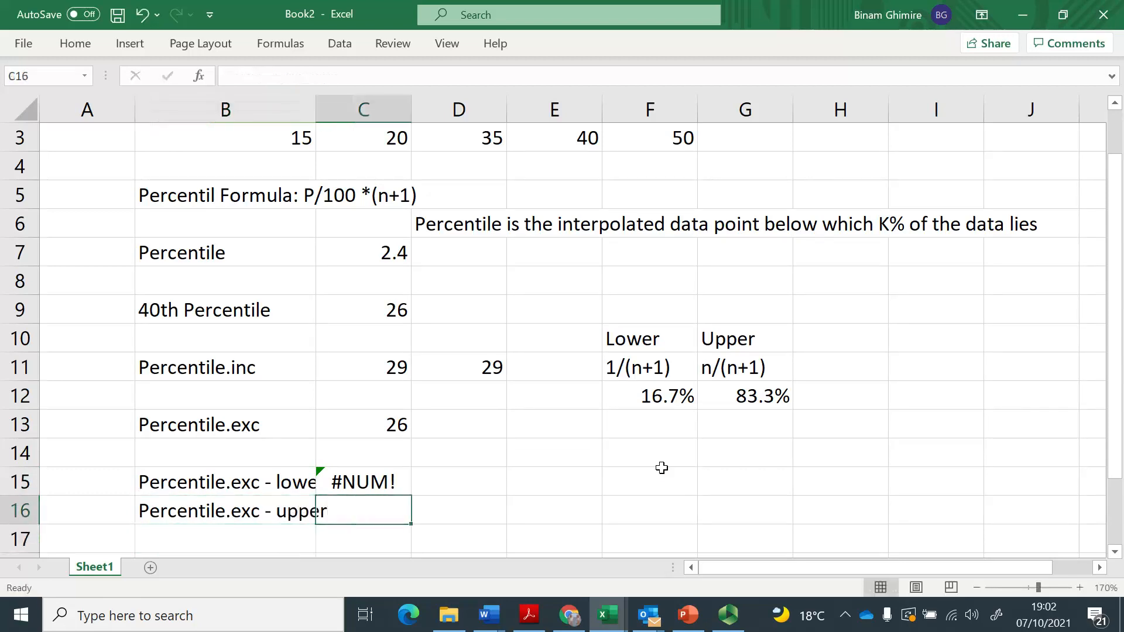
key(Up)
key(F2)
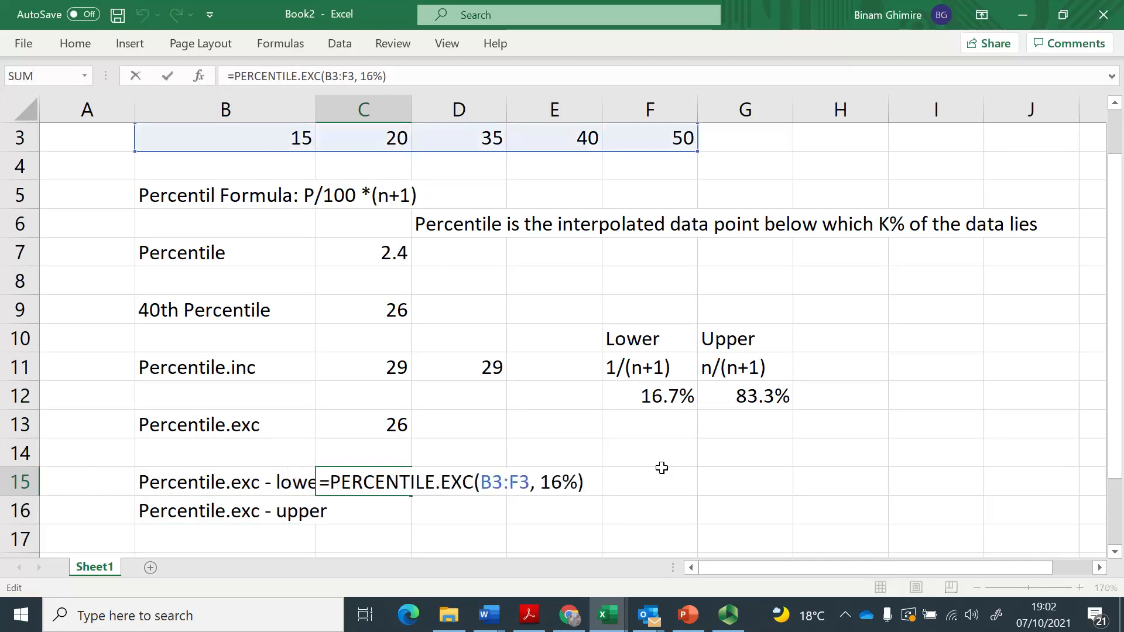
key(shift+Home)
key(Return)
key(ctrl+v)
key(F2)
key(Left)
key(BackSpace)
key(BackSpace)
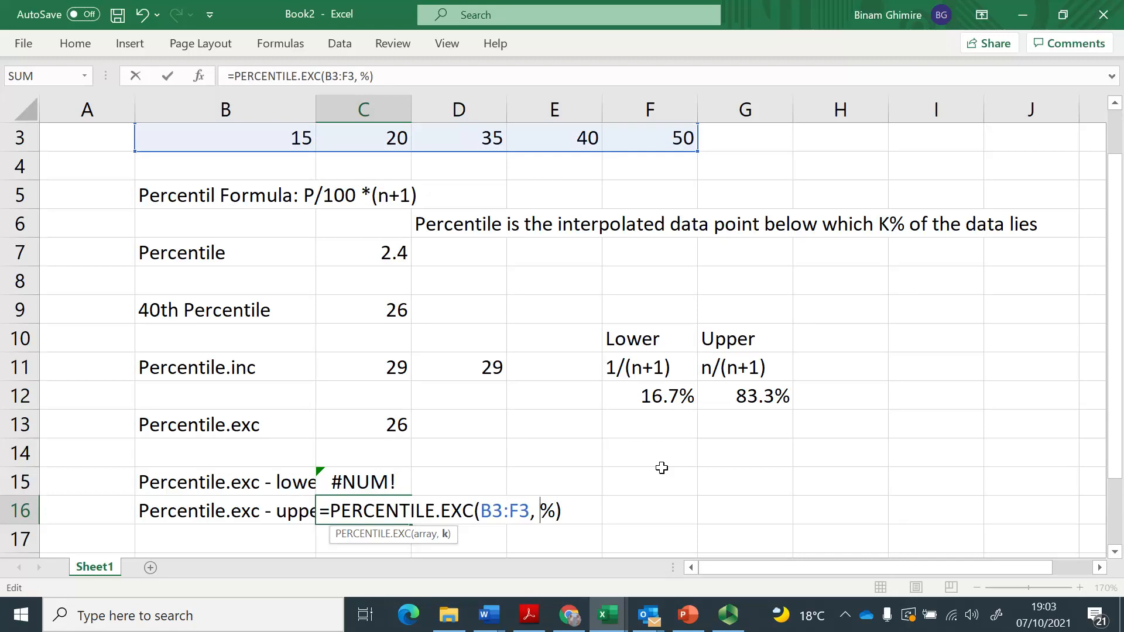
text(84)
key(Return)
Set the argument of the PERCENTILE.EXC formula in C16 to 82%, within the upper limit.
key(Up)
key(F2)
key(Left)
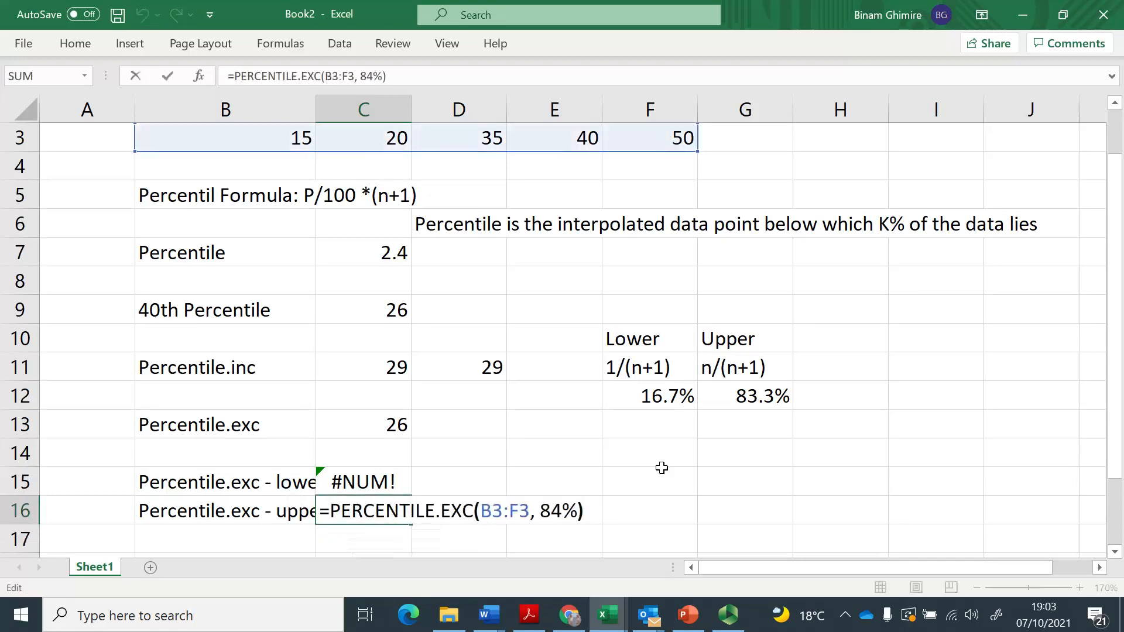
key(Left)
key(BackSpace)
text(2)
key(Return)
Set the argument of the PERCENTILE.EXC formula in C15 to 17%, within the lower limit.
key(Down)
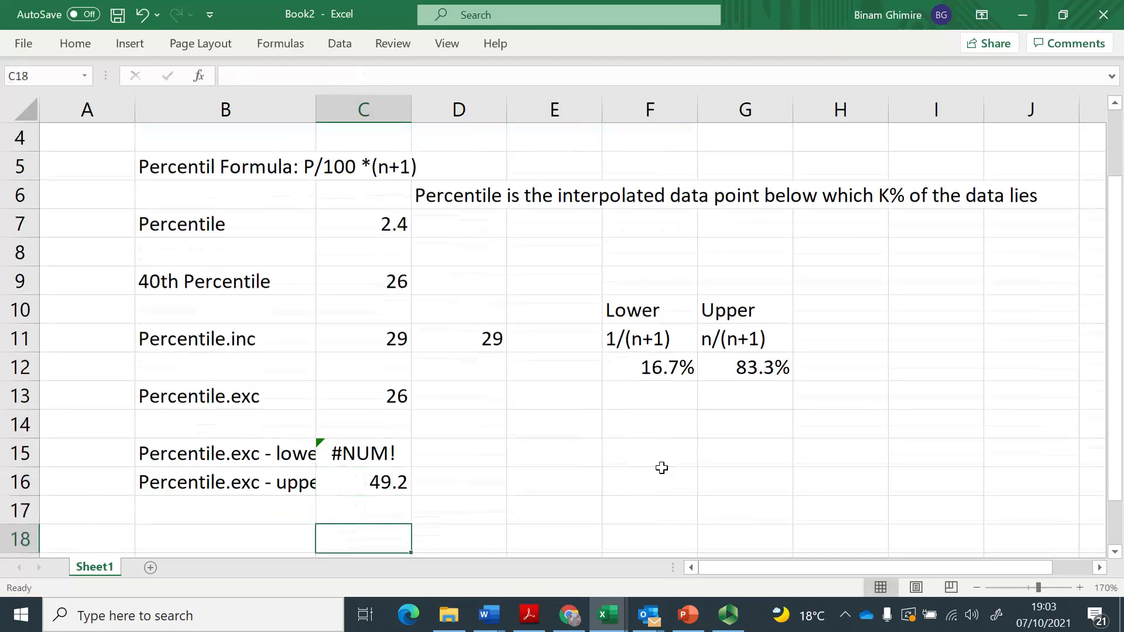
key(Up)
key(Up)
key(Up)
key(F2)
key(Left)
key(Left)
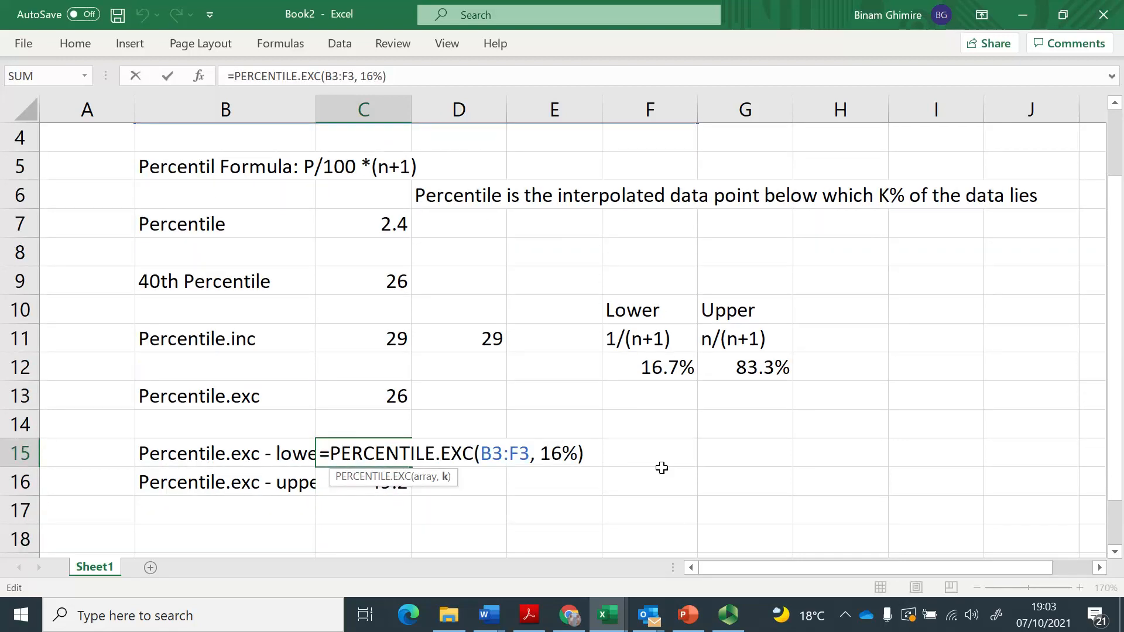
key(BackSpace)
text(7)
key(Return)
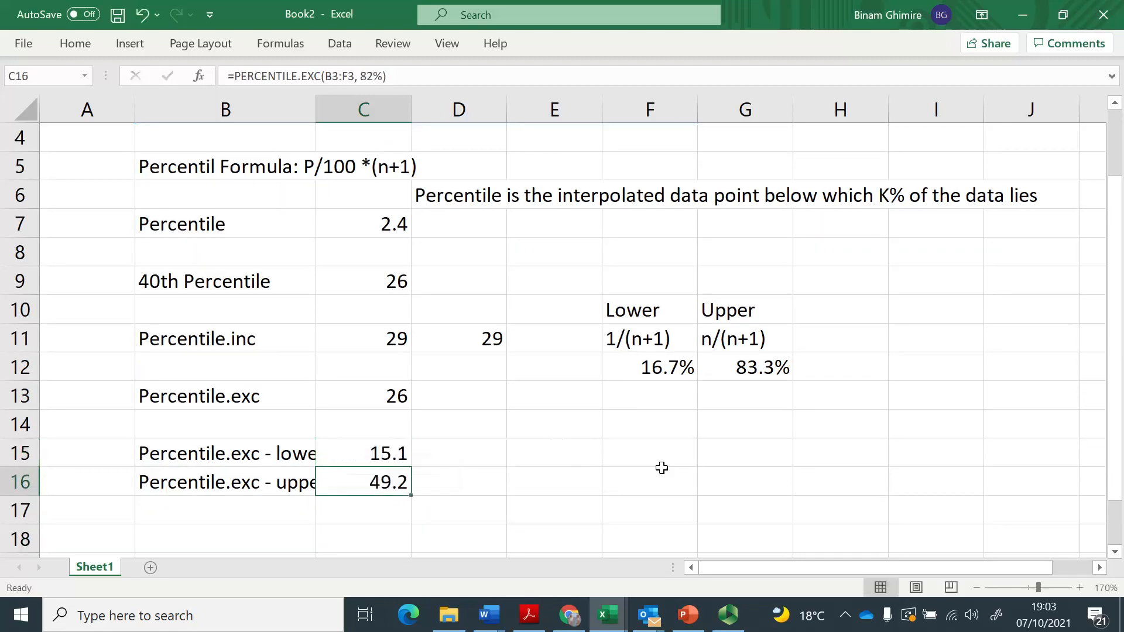
Review the data list and the percentile definition in D6 against the calculated percentiles.
key(Up)
key(Up)
key(Up)
key(Up)
key(Up)
key(Up)
key(Up)
key(Up)
key(Up)
key(Up)
key(Up)
key(Up)
key(Up)
key(Up)
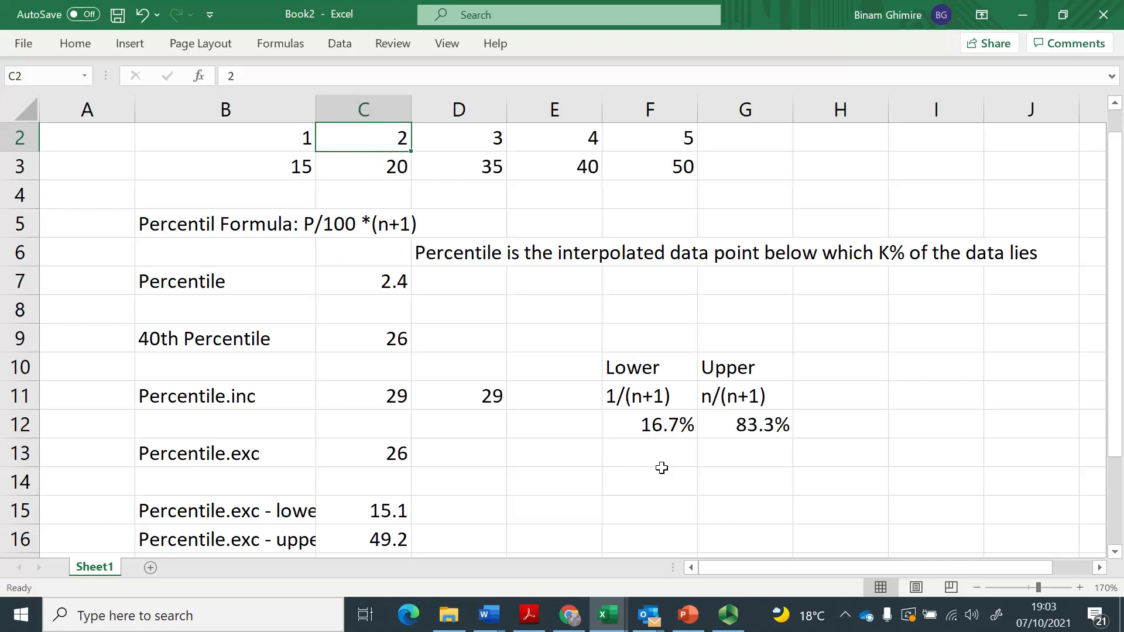
key(Down)
key(Down)
key(Down)
key(Down)
key(Right)
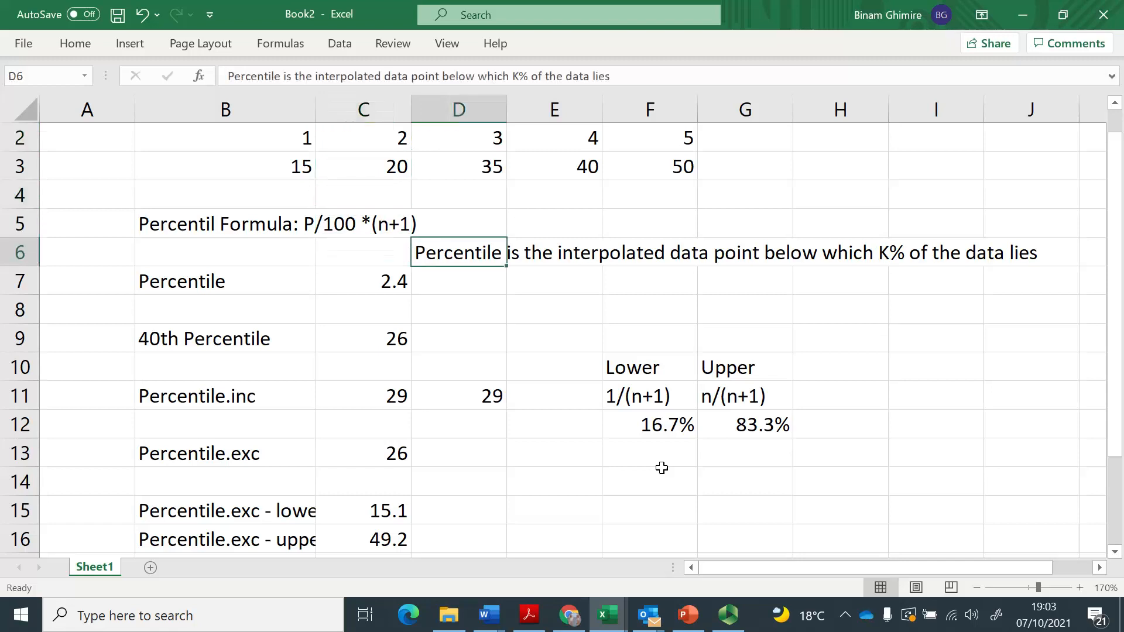
Check the exclusive percentile definition in the Wikipedia article in Chrome, and return to the Excel workbook.
key(alt+Tab)
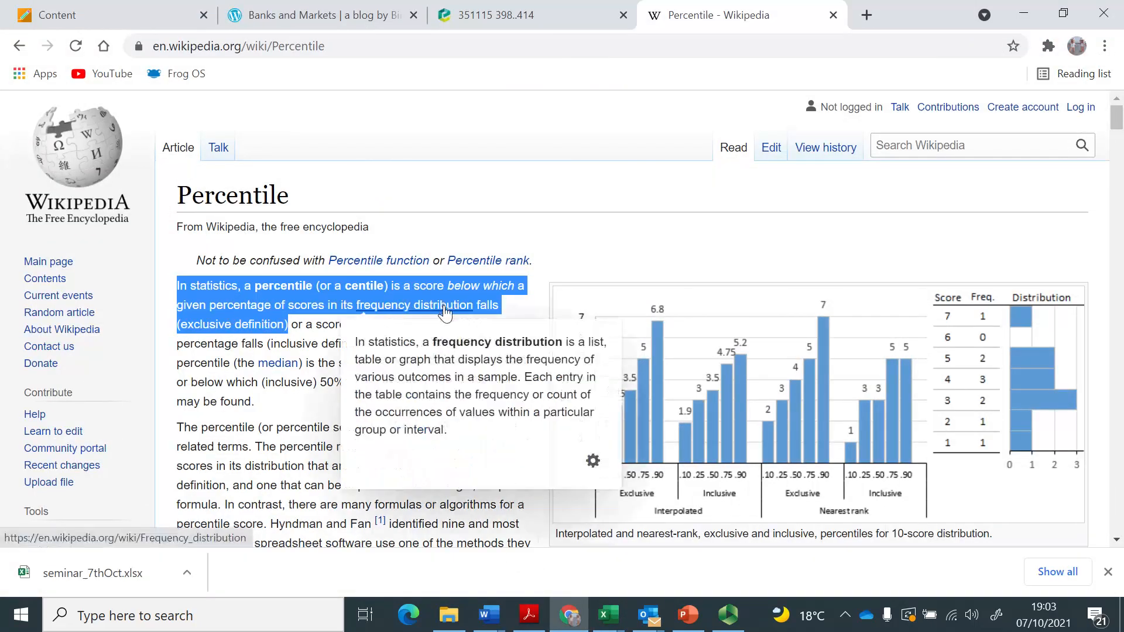
key(alt+Tab)
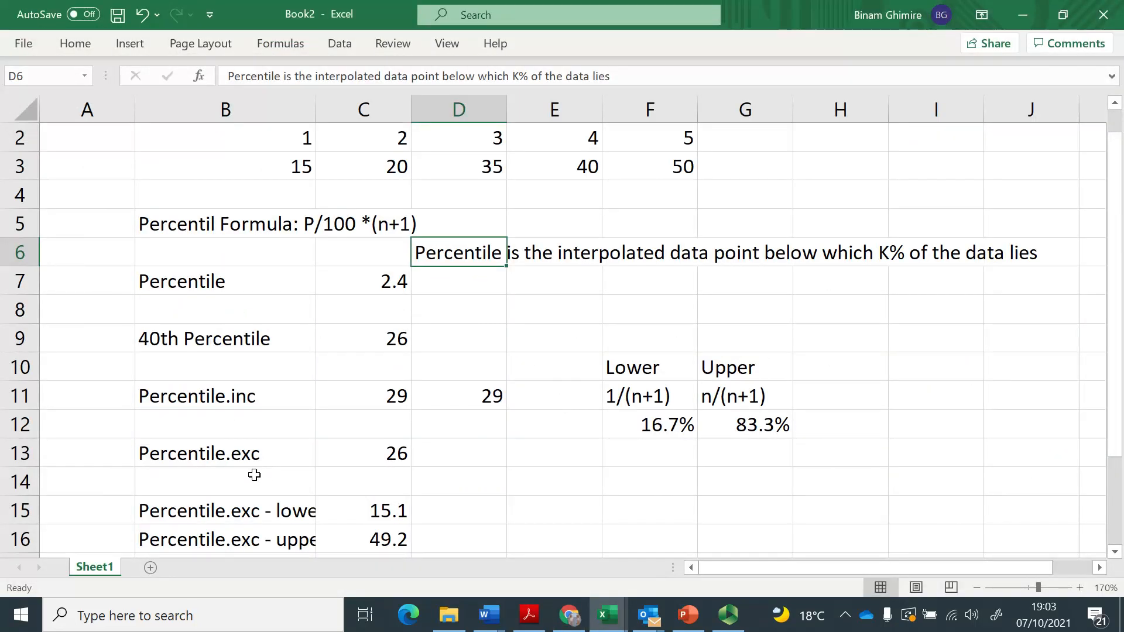
Enter the random number formula =RAND() in the empty cell K1.
click(246, 511)
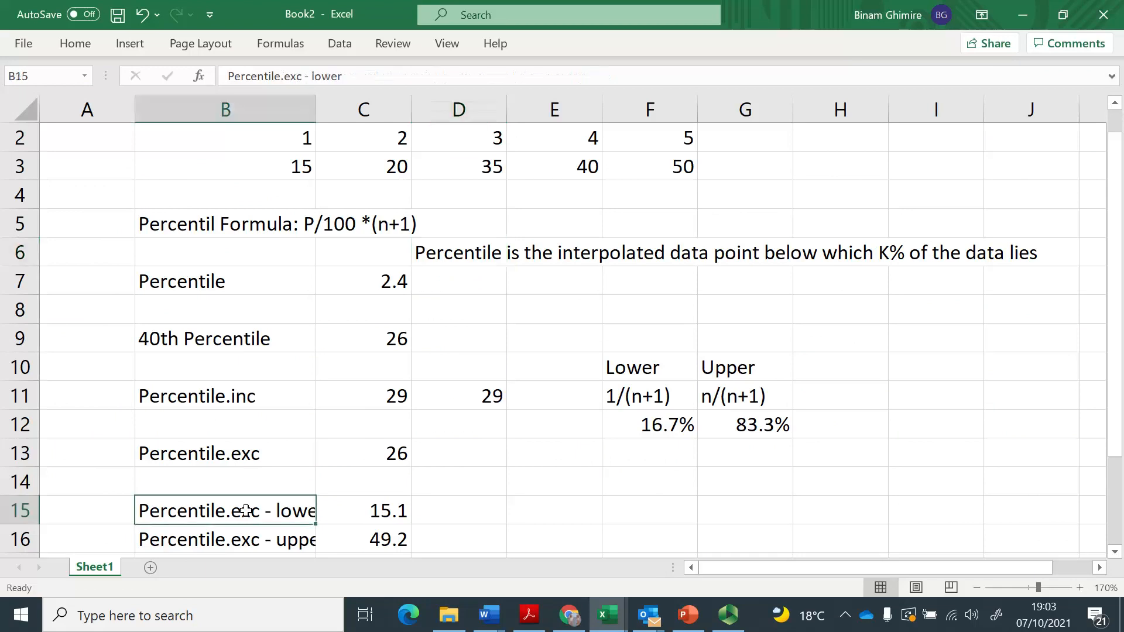
key(Right)
key(Right)
key(Right)
key(Right)
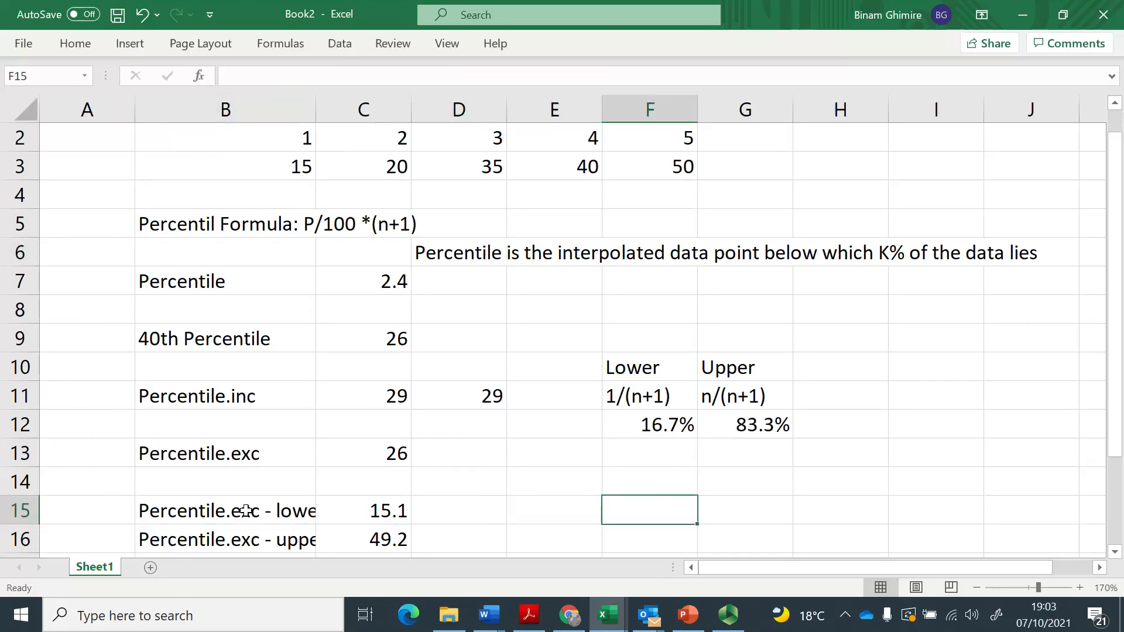
key(Right)
key(Right)
key(Right)
key(Right)
key(Right)
key(Right)
key(Right)
key(ctrl+Up)
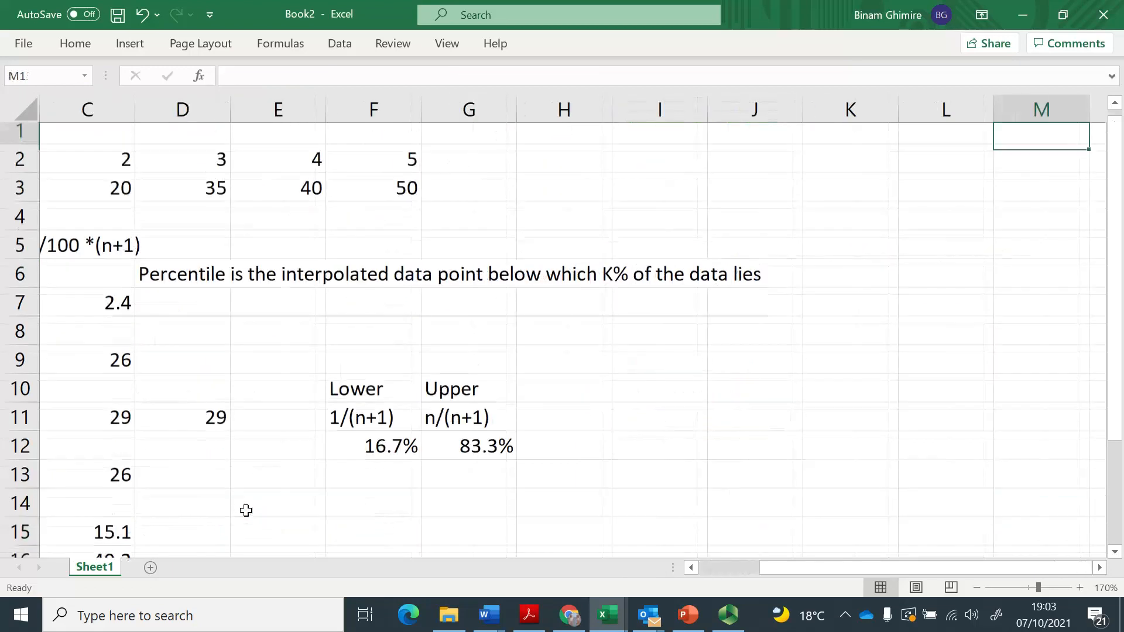
key(Left)
key(Left)
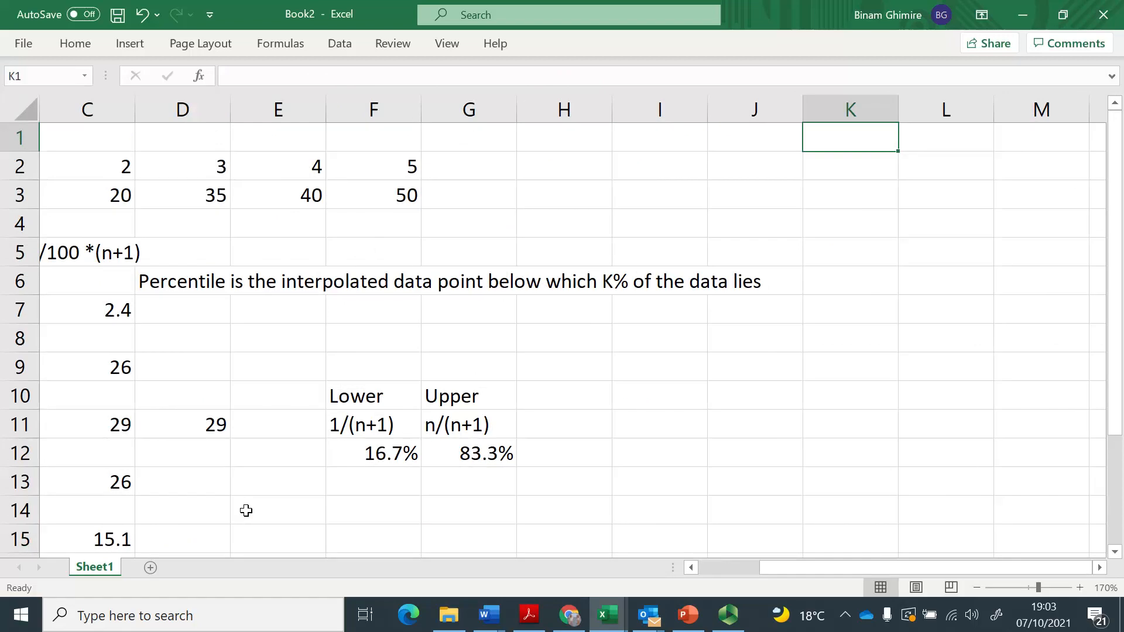
text(=)
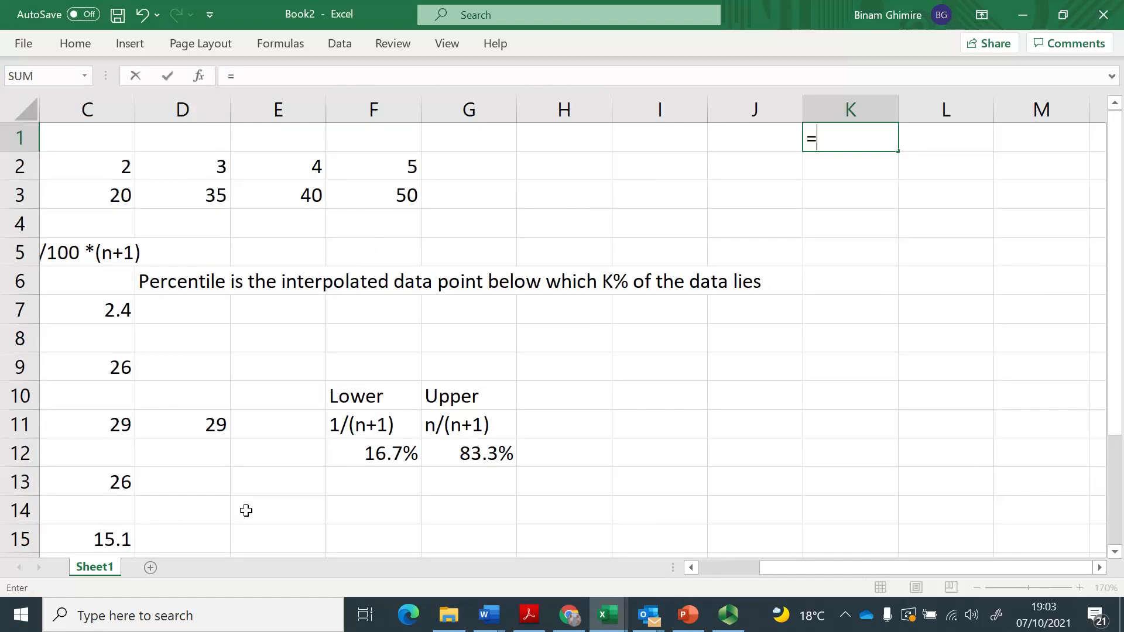
text(rand )
text())
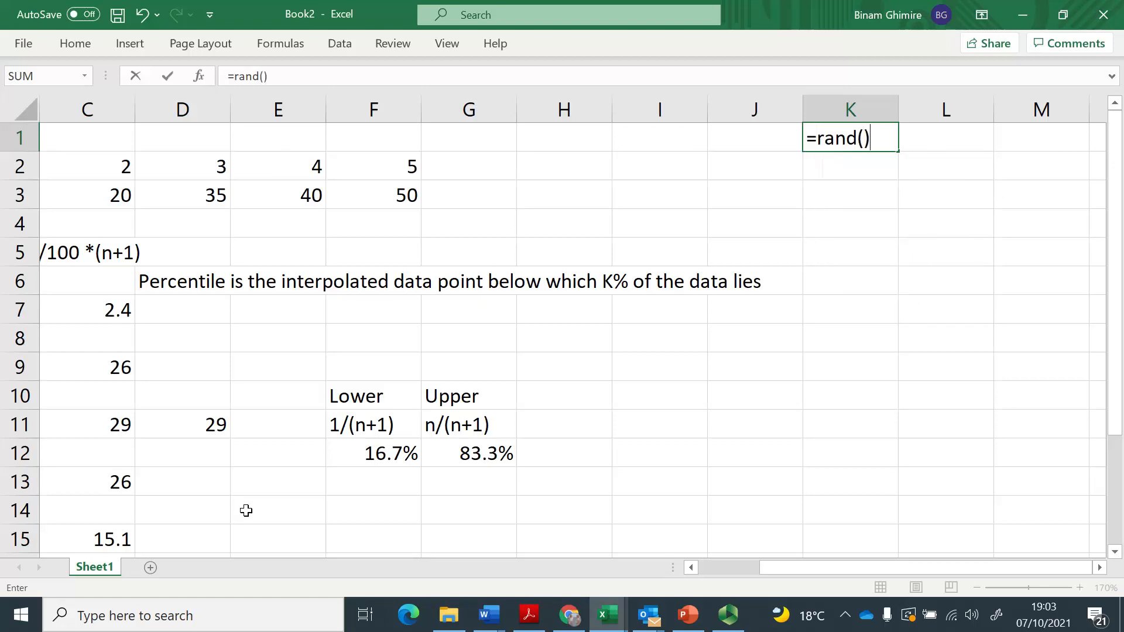
key(Return)
Scale the random number formula in K1 by 2345, giving =RAND()*2345.
key(Up)
key(F2)
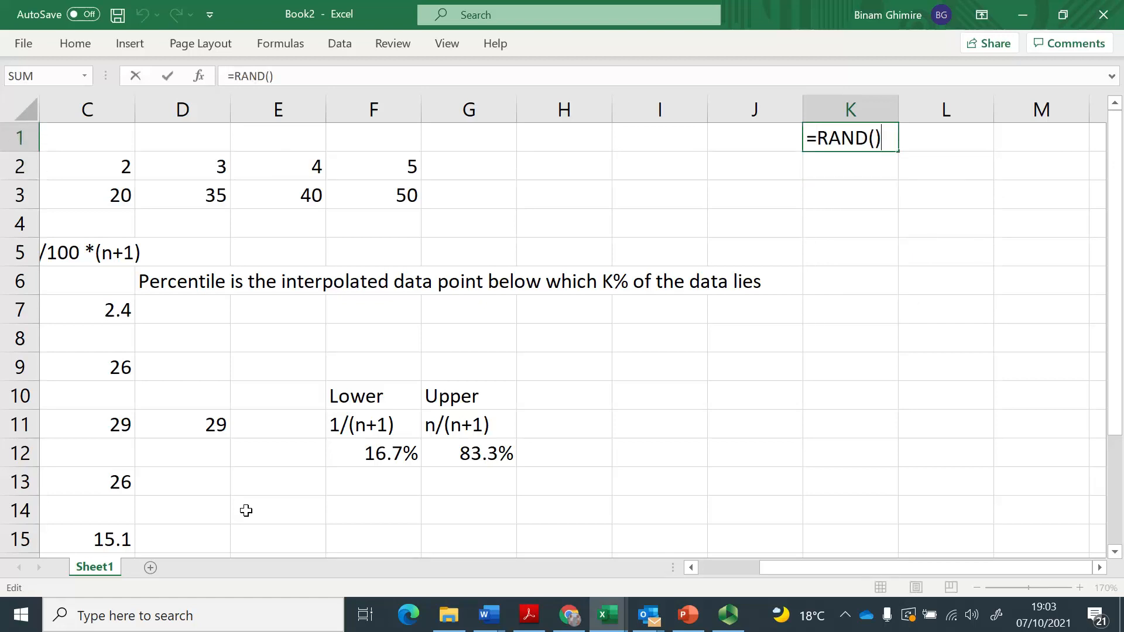
text(*2345)
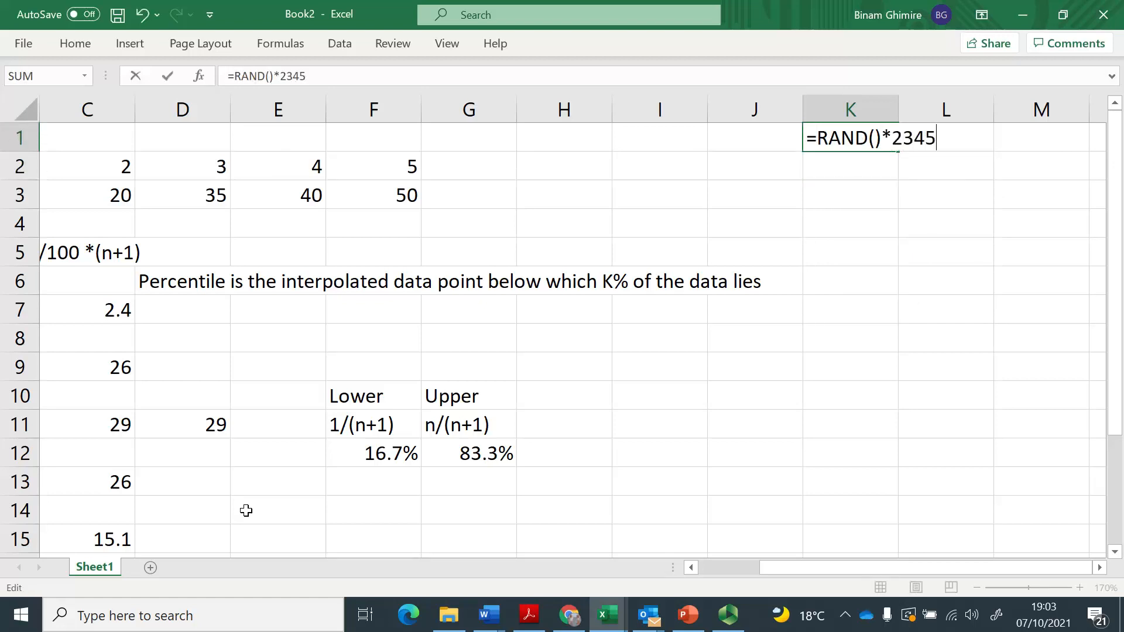
key(Return)
Copy the random number formula from K1 down the range K1:K300 to build a 300-value data list.
key(Up)
key(ctrl+c)
key(shift+Down)
key(shift+Down)
key(shift+Down)
key(shift+Down)
key(shift+Down)
key(shift+Down)
key(shift+Down)
key(shift+Down)
key(shift+Down)
key(shift+Down)
key(shift+Down)
key(shift+Down)
key(shift+Down)
key(shift+Down)
key(shift+Down)
key(shift+Down)
key(shift+Down)
key(shift+Down)
key(shift+Down)
key(shift+Down)
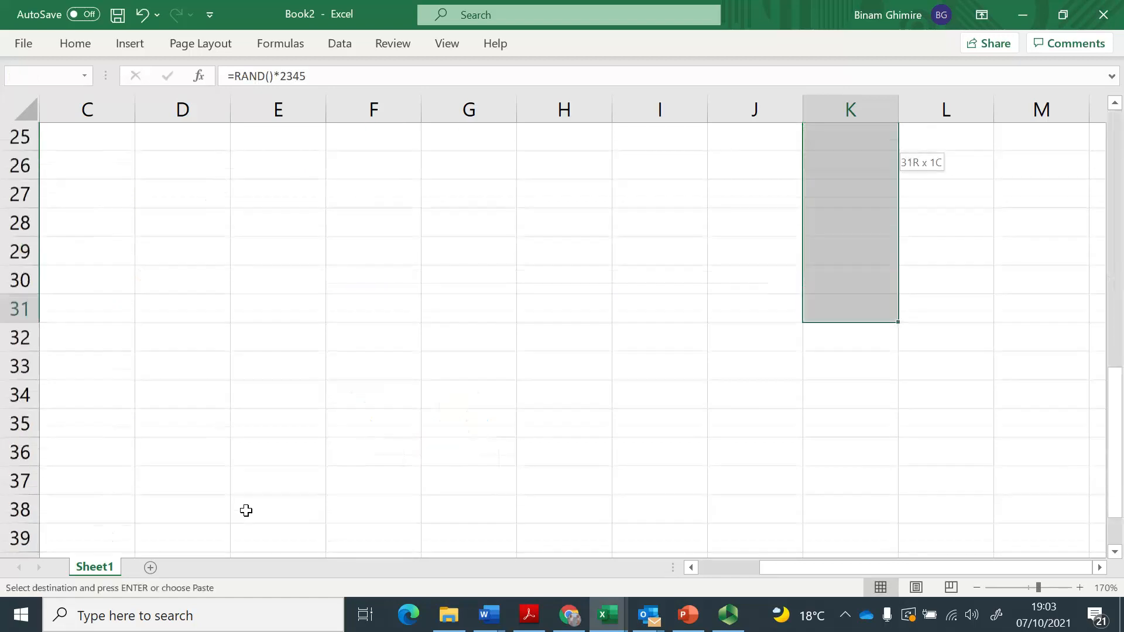
key(shift+Down)
key(shift+Down)
key(shift+Down)
key(shift+Down)
key(shift+Down)
key(shift+Down)
key(shift+Down)
key(shift+Down)
key(shift+Down)
key(shift+Down)
key(shift+Down)
key(shift+Down)
key(shift+Down)
key(shift+Down)
key(shift+Down)
key(shift+Down)
key(shift+Down)
key(shift+Down)
key(shift+Down)
key(shift+Down)
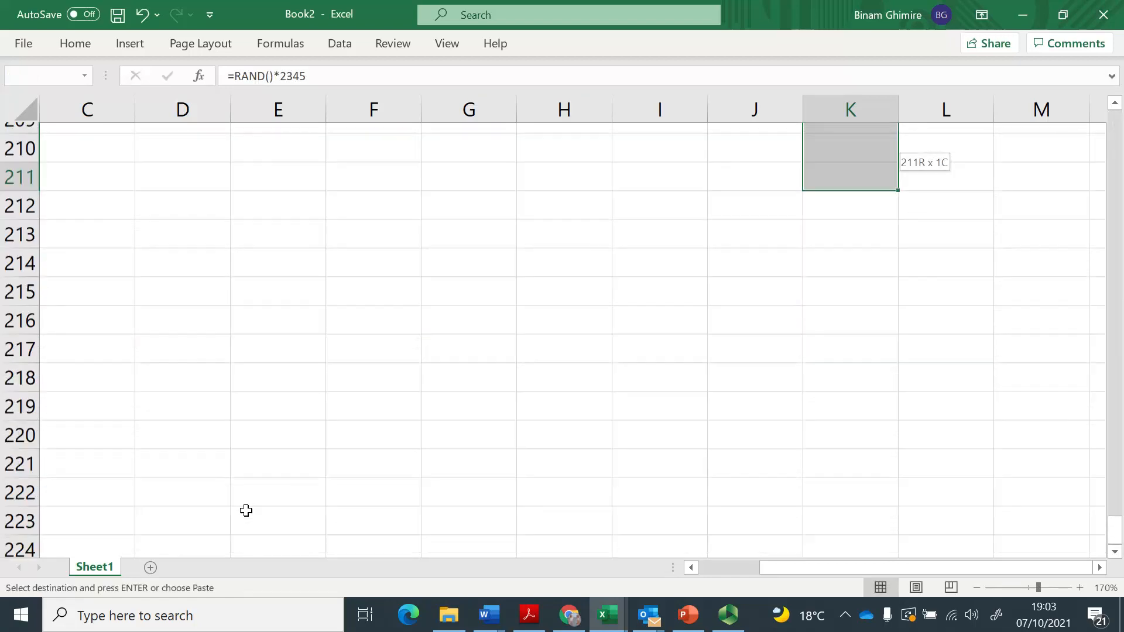
key(shift+Down)
key(shift+Down)
key(shift+Down)
key(shift+Down)
key(shift+Down)
key(shift+Down)
key(shift+Down)
key(shift+Down)
key(shift+Down)
key(shift+Down)
key(shift+Down)
key(shift+Down)
key(shift+Down)
key(shift+Down)
key(shift+Down)
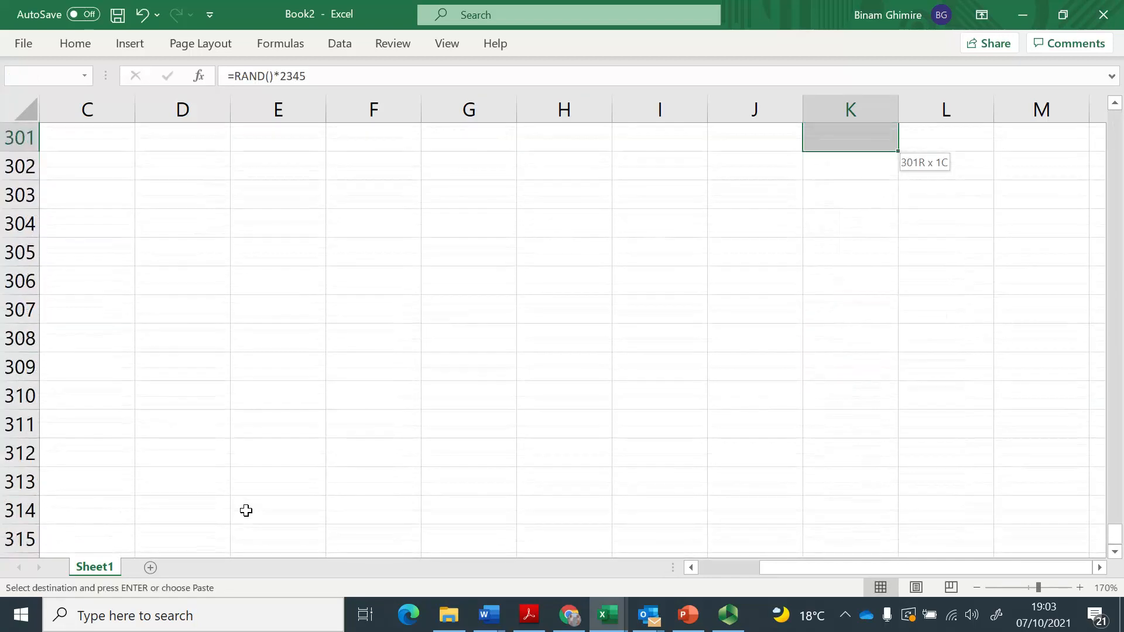
key(shift+Up)
key(ctrl+v)
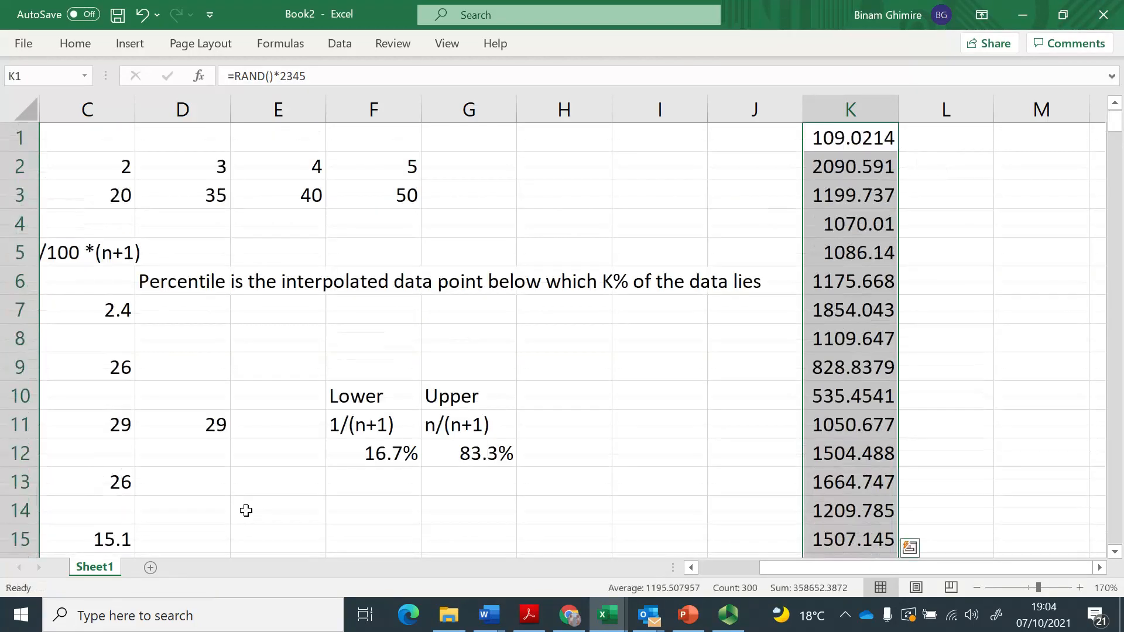
Calculate the exclusive 100% percentile of the random data in L1 with =PERCENTILE.EXC(K1:K300, 100%).
key(ctrl+Up)
key(Right)
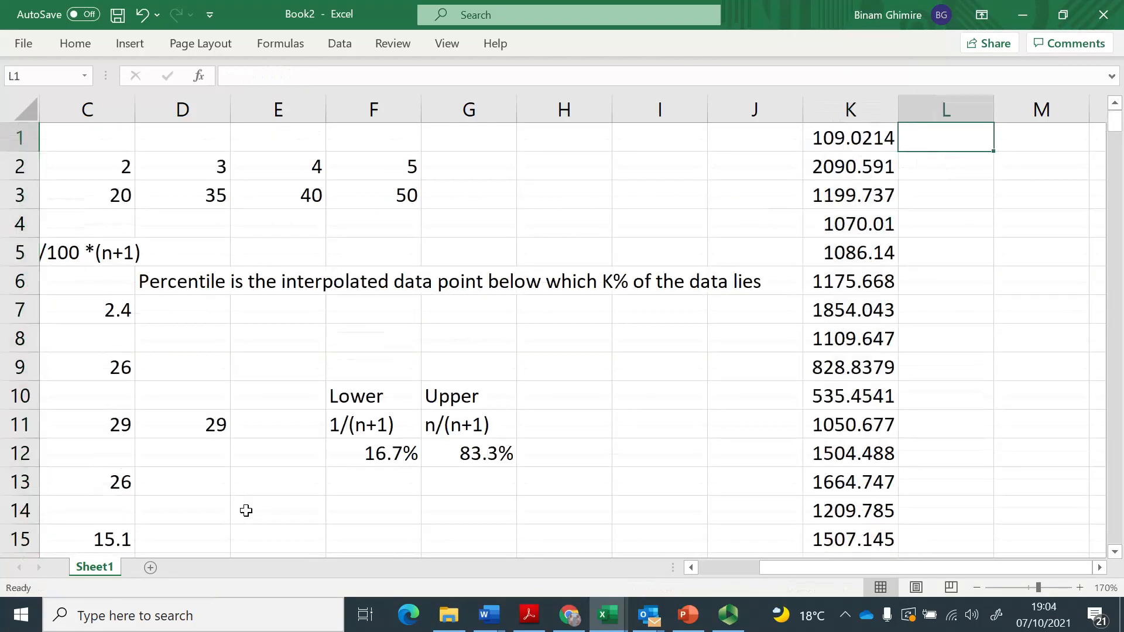
text(=percentile.exc()
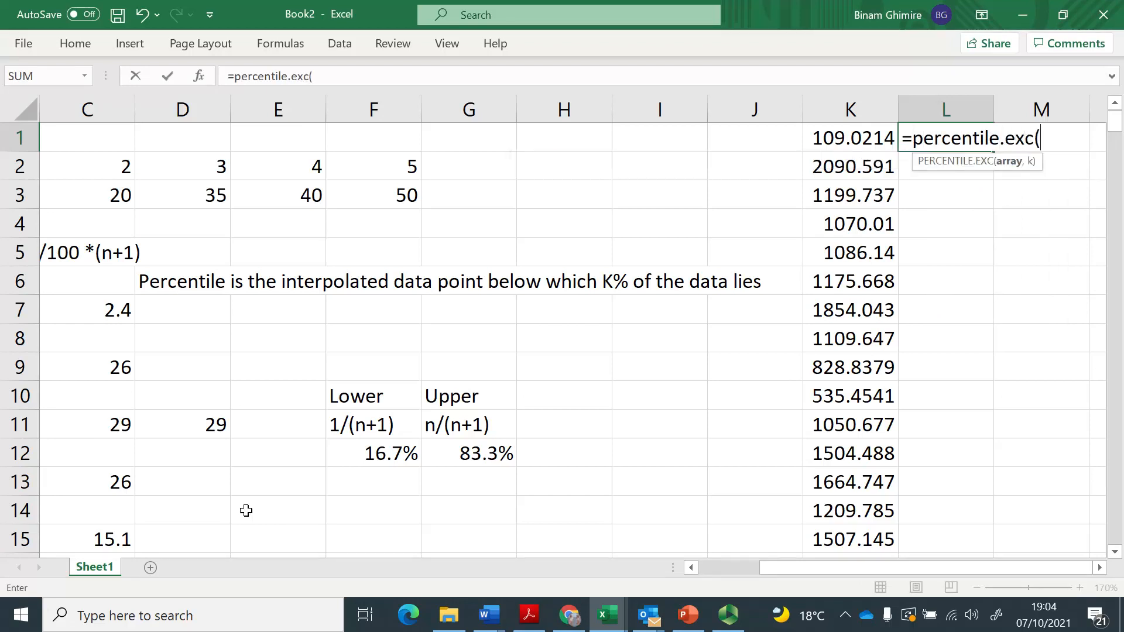
key(Left)
key(ctrl+shift+Down)
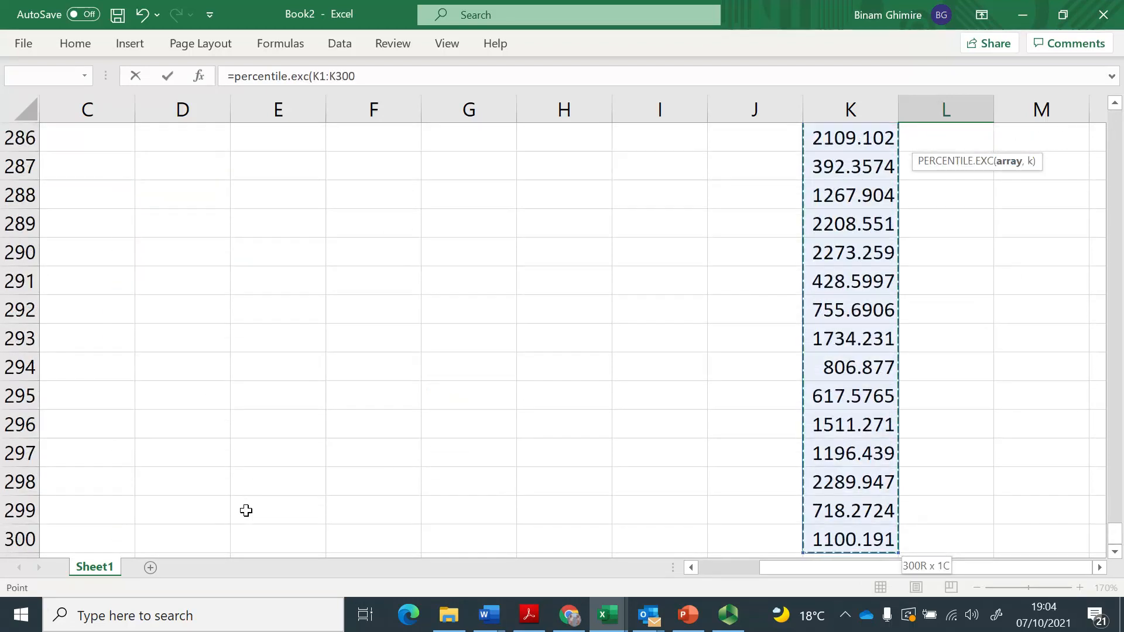
text(, 100%))
key(Return)
key(Up)
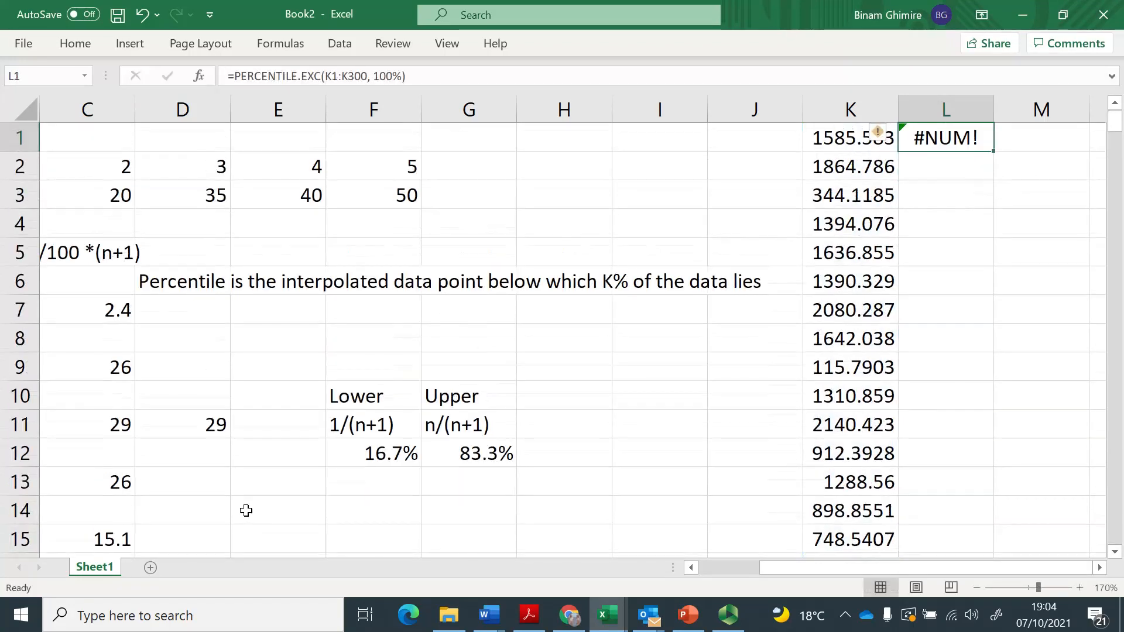
Copy the text of the L1 formula into L2, keeping its K1:K300 range and 100% argument.
key(F2)
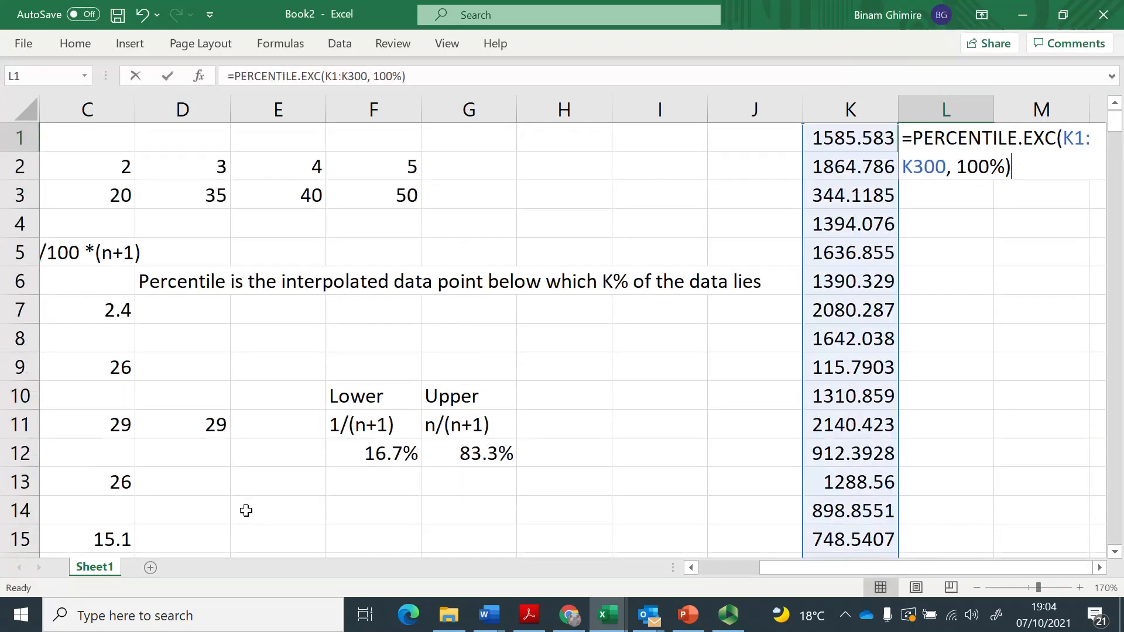
key(shift+Home)
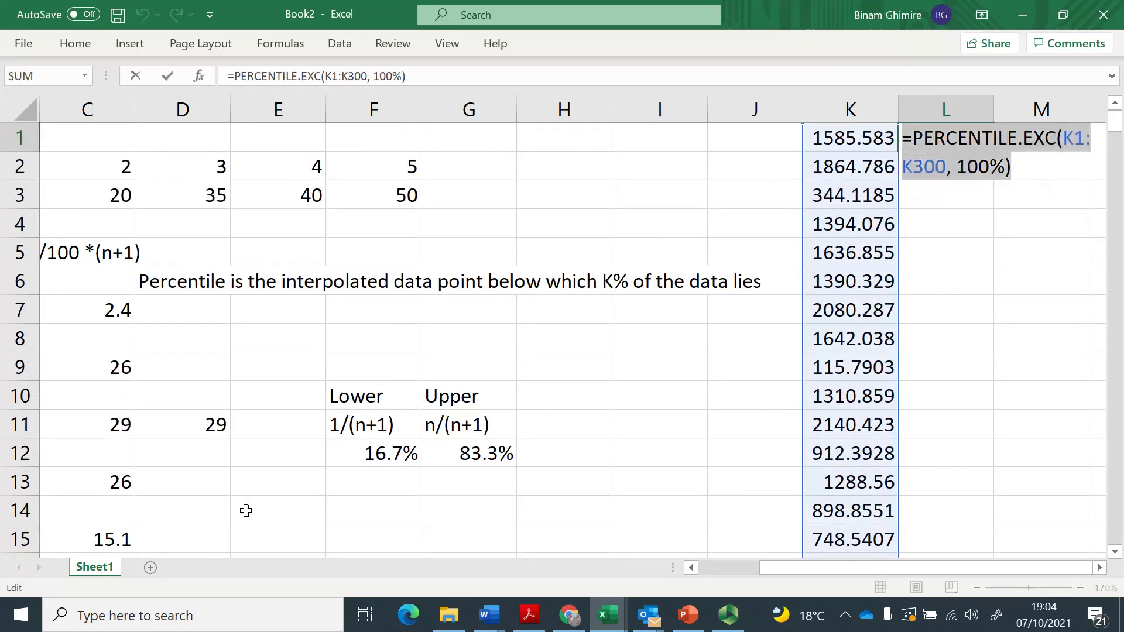
key(ctrl+c)
key(Return)
key(ctrl+v)
Change the function in L2 to the inclusive version, giving =PERCENTILE.INC(K1:K300, 100%).
key(F2)
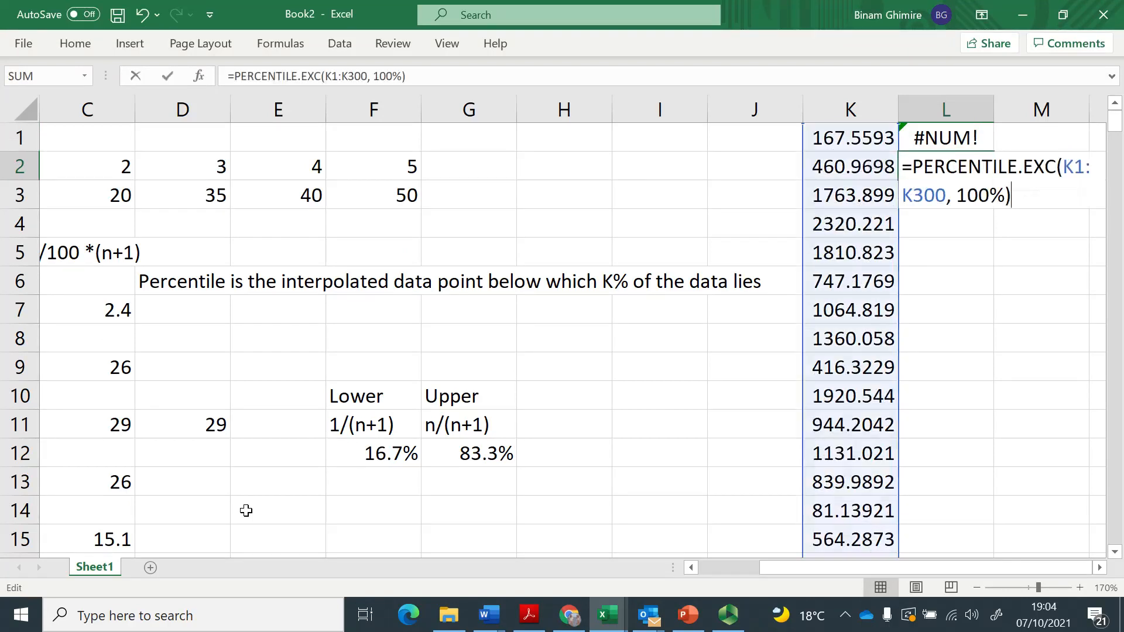
key(Left)
key(Left)
key(Left)
key(Left)
key(Left)
key(Left)
key(Left)
key(Left)
key(Left)
key(Left)
key(Left)
key(Left)
key(Left)
key(Left)
key(Left)
key(Left)
key(Left)
key(Left)
key(Left)
key(Left)
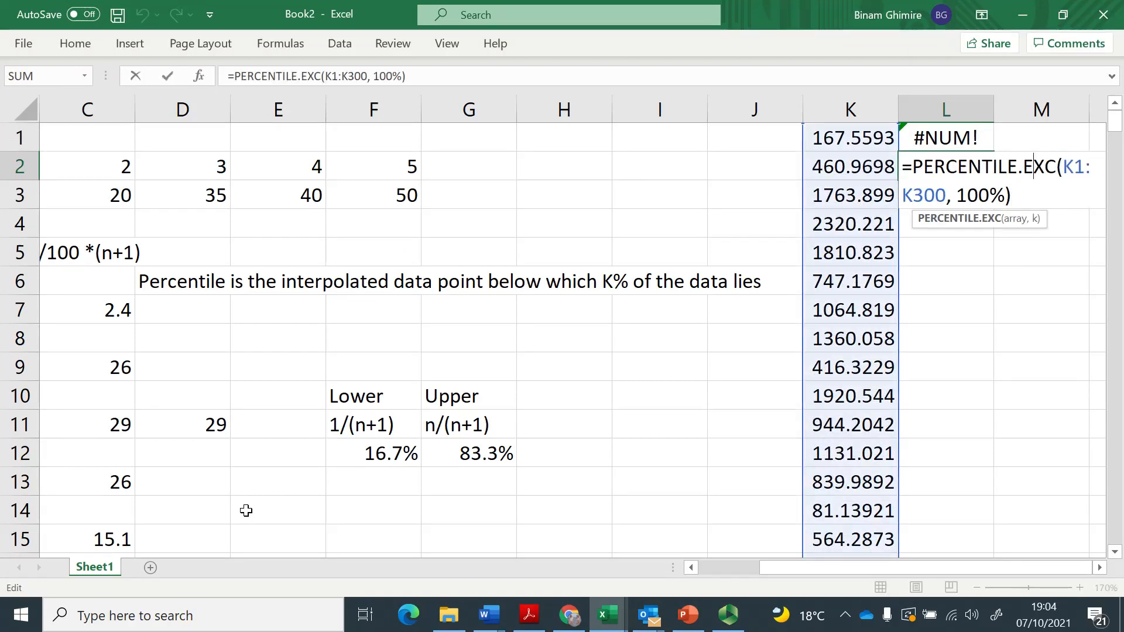
key(shift+Right)
key(shift+Right)
key(shift+Right)
text(in)
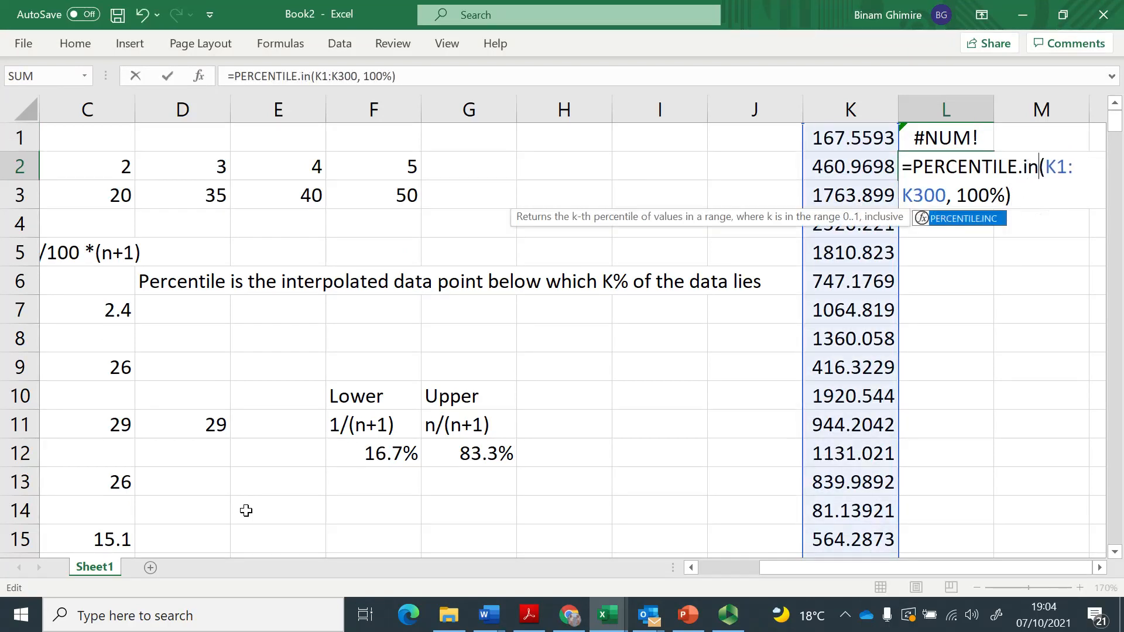
key(ctrl+Return)
Calculate the maximum of the random data in J1 with =MAX(K1:K300).
key(Left)
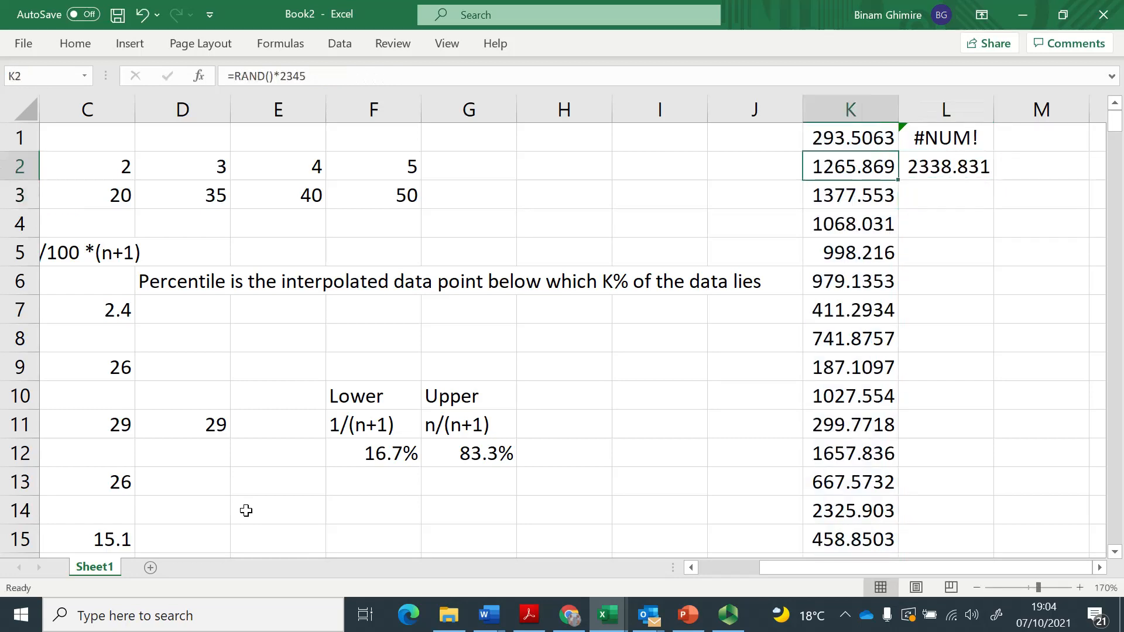
key(Up)
key(Left)
text(=)
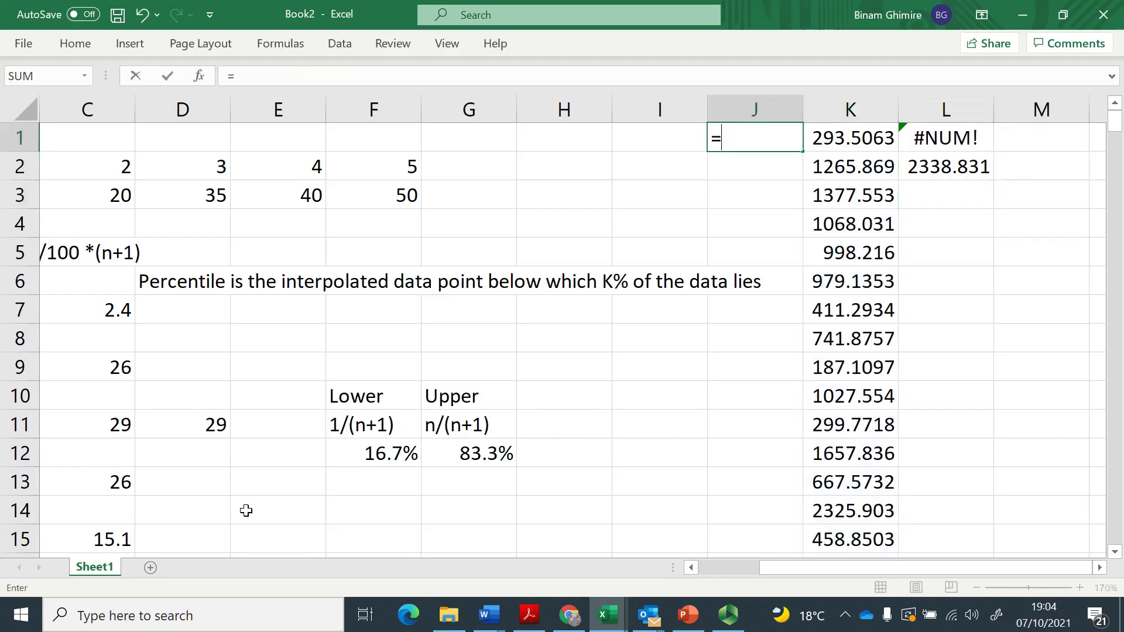
text(max()
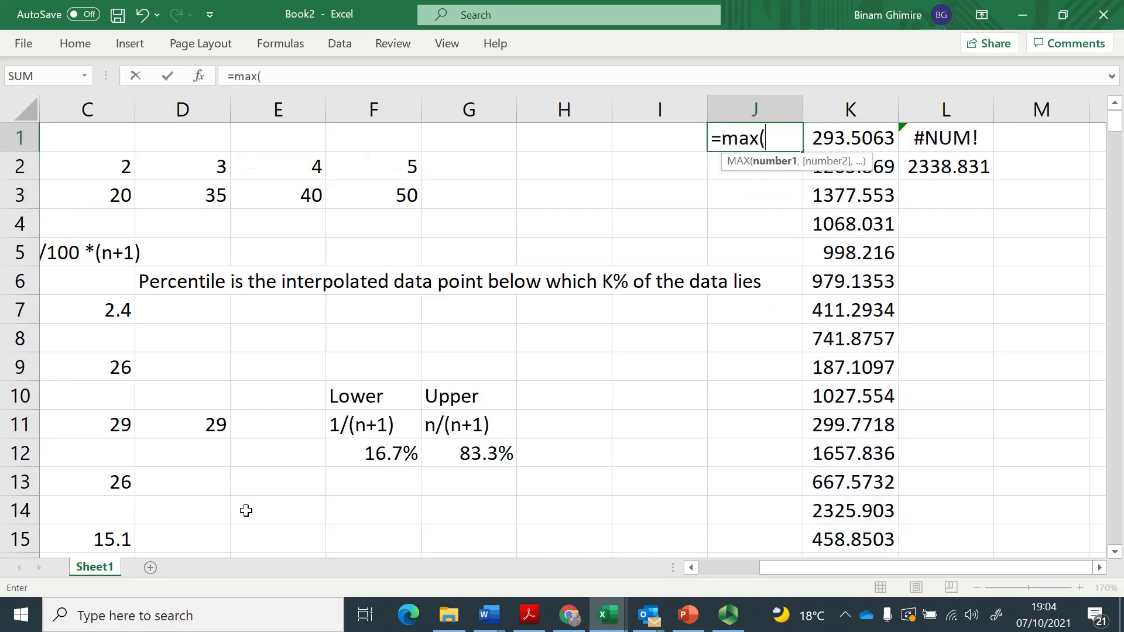
key(Right)
key(ctrl+shift+Down)
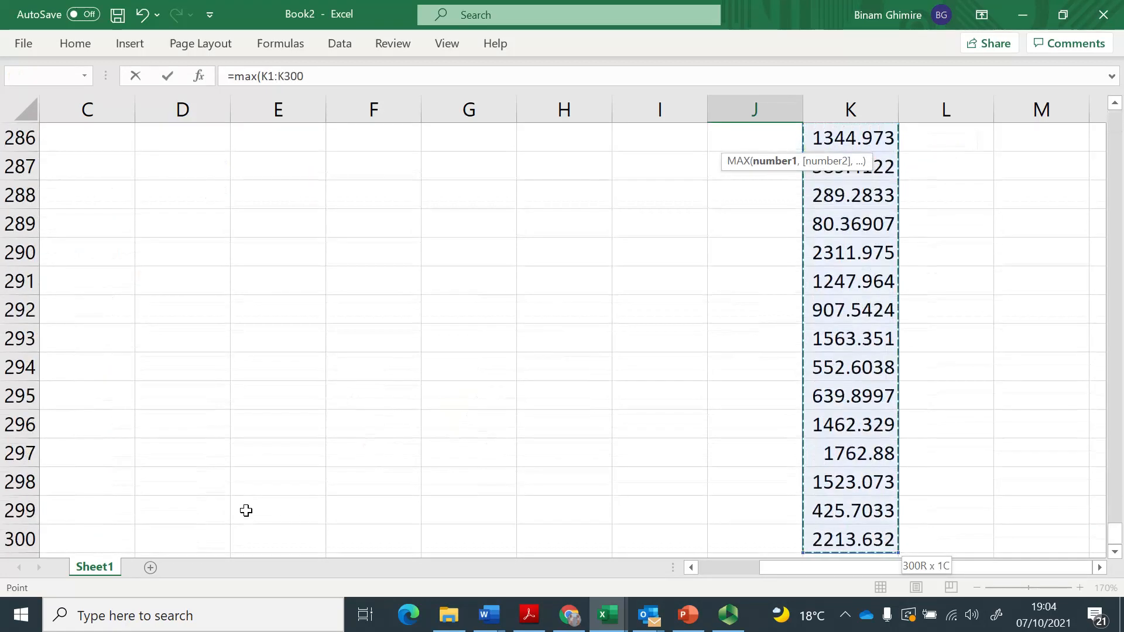
text())
key(Return)
key(Up)
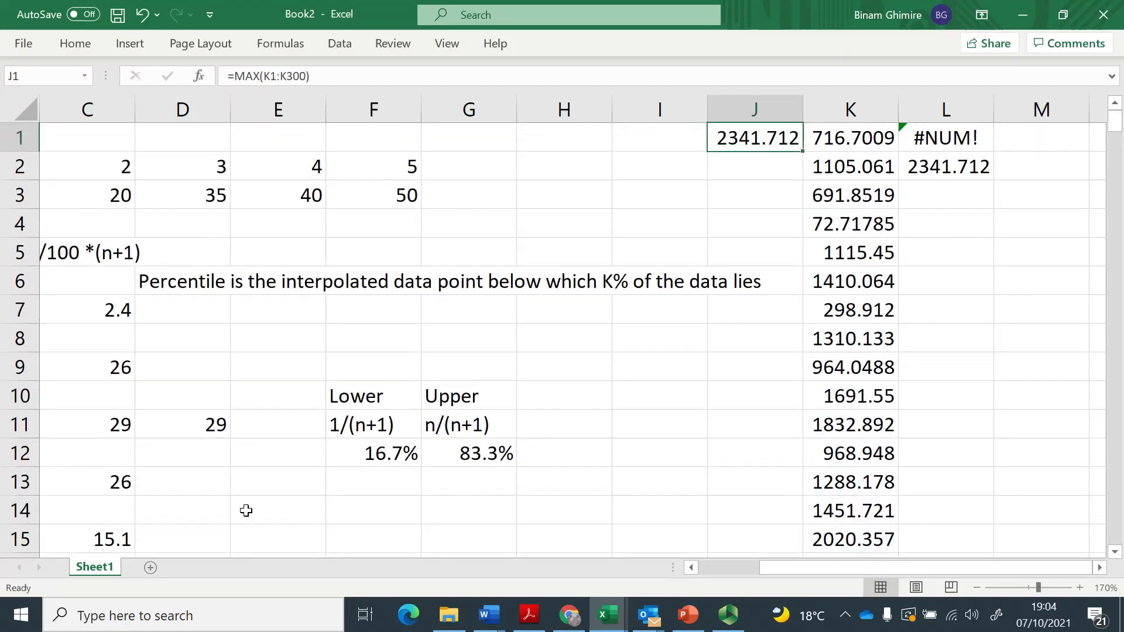
Highlight the maximum in J1 and the inclusive percentile in L2 with yellow fill.
ctrl+click(935, 166)
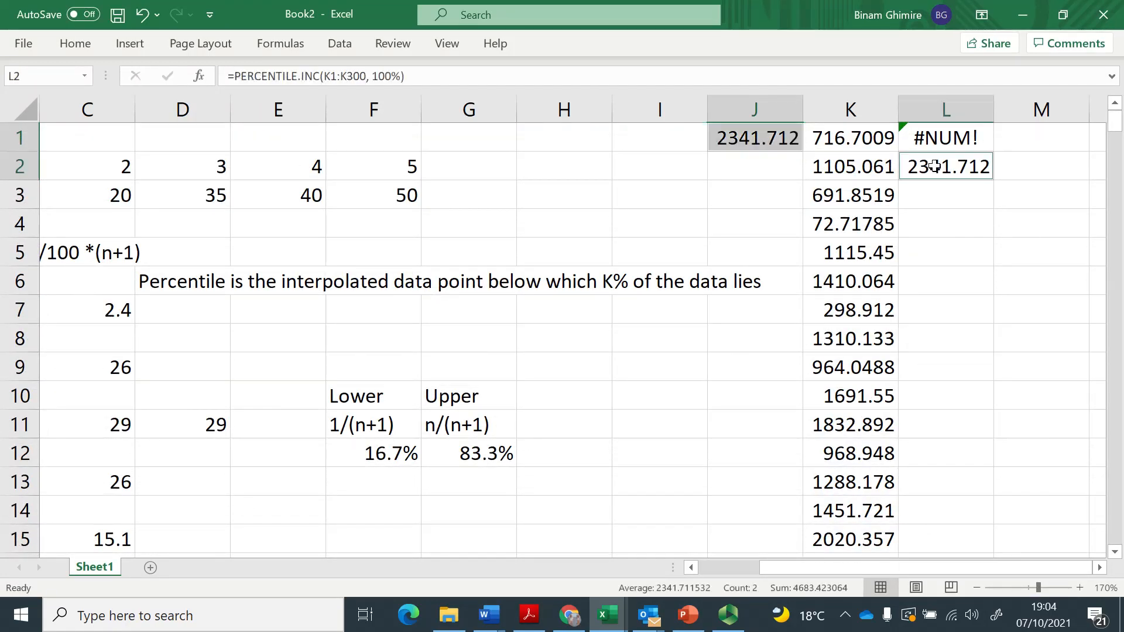
click(75, 43)
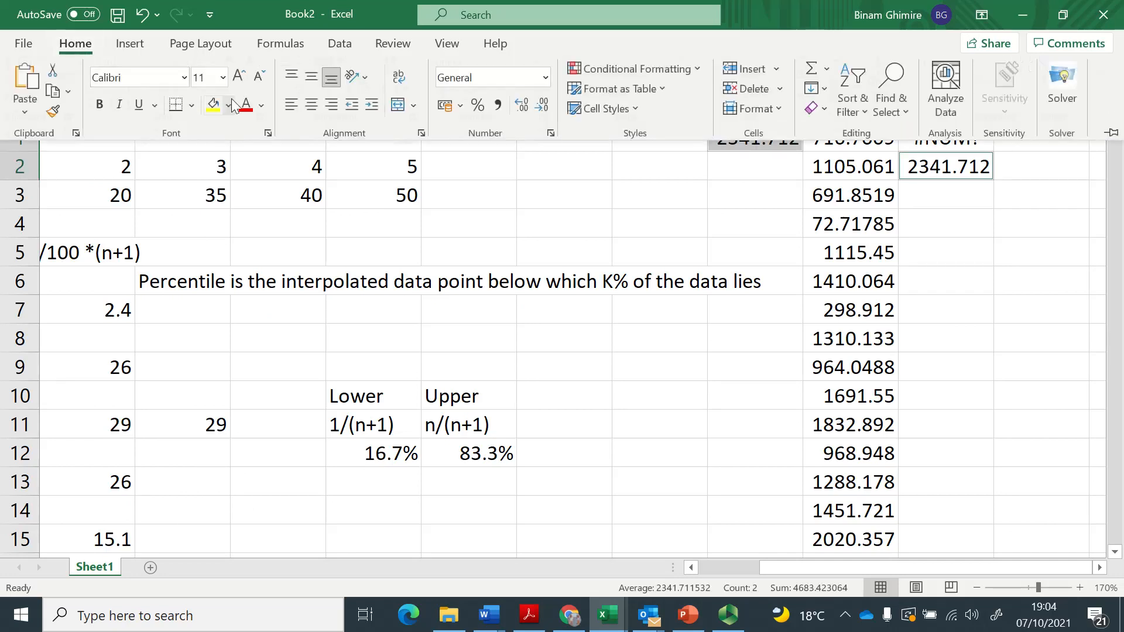
click(213, 104)
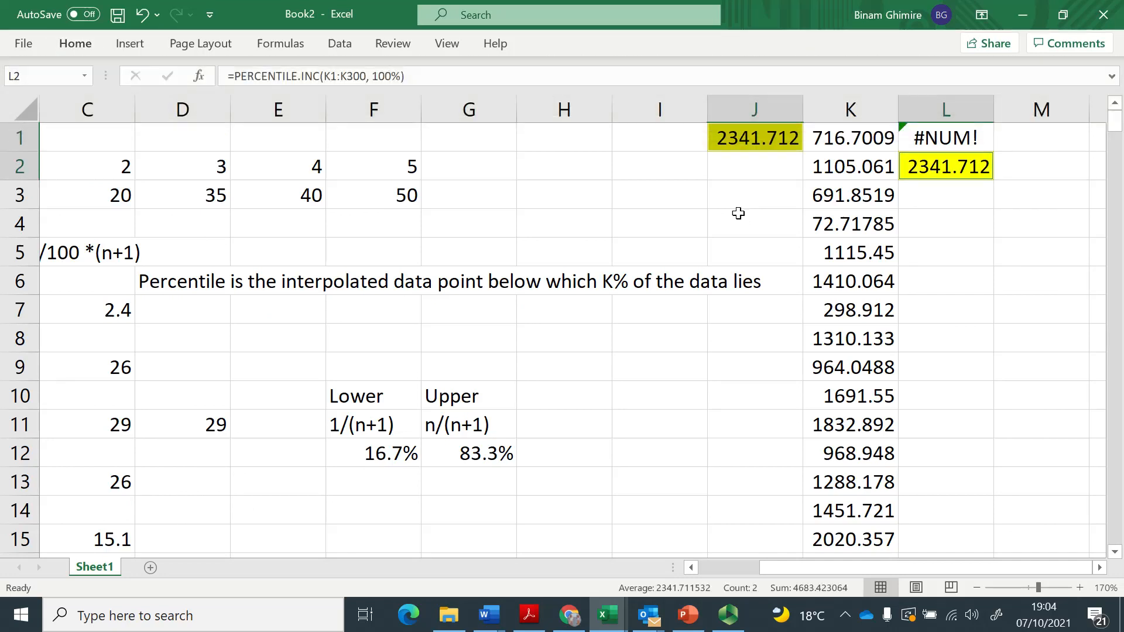
Review the exclusive formula in L1 and the inclusive formula in L2 against the maximum in J1.
key(Up)
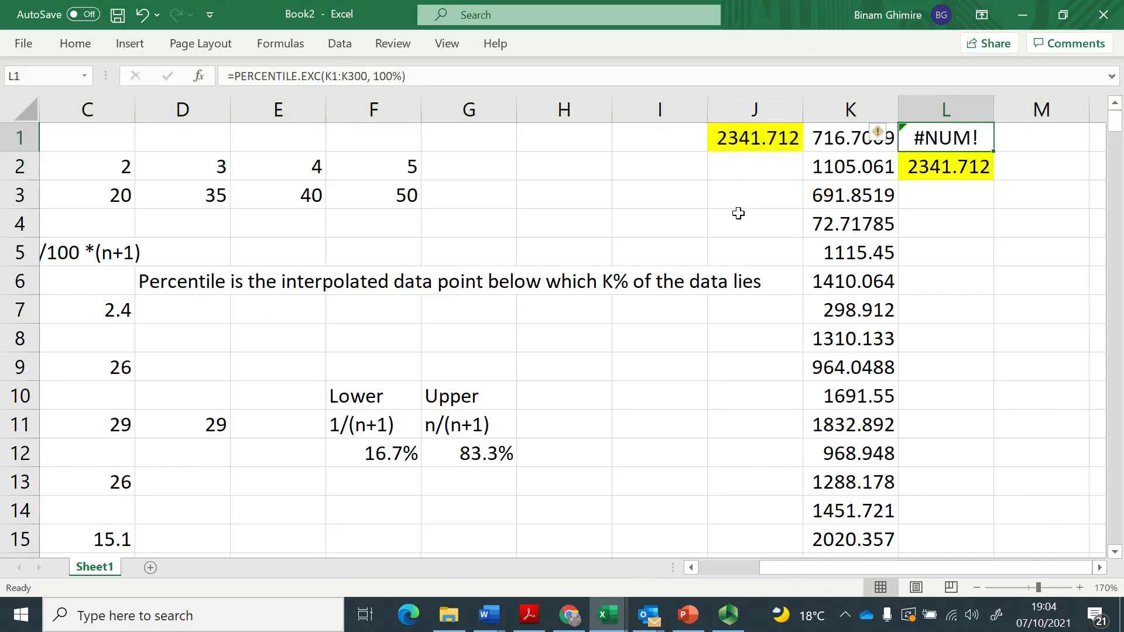
key(F2)
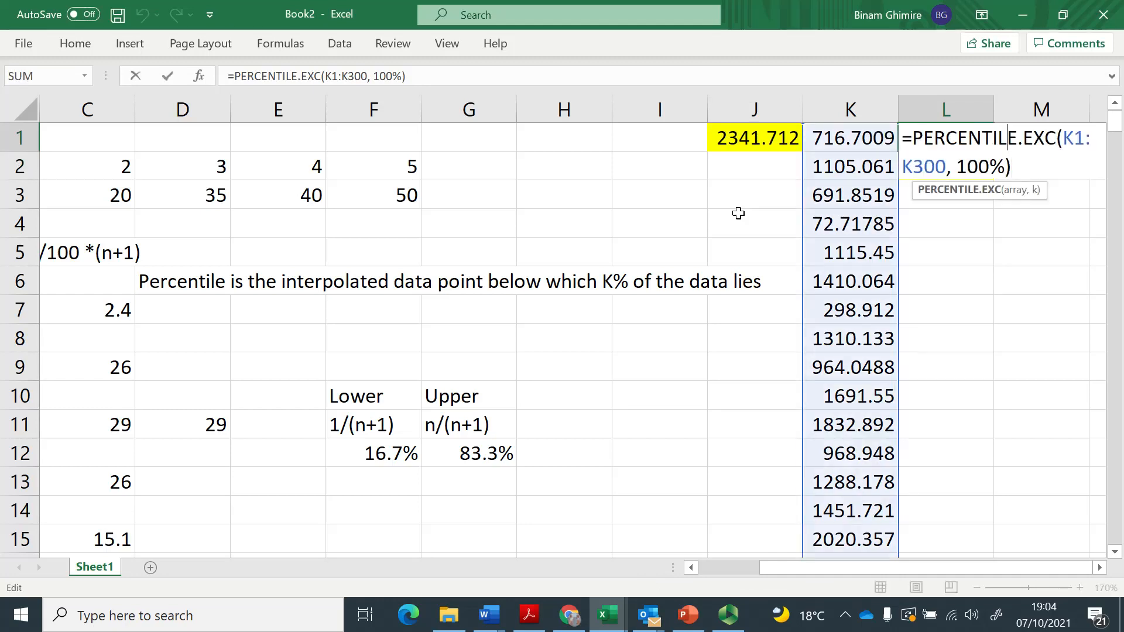
key(Return)
key(Down)
key(Up)
key(Up)
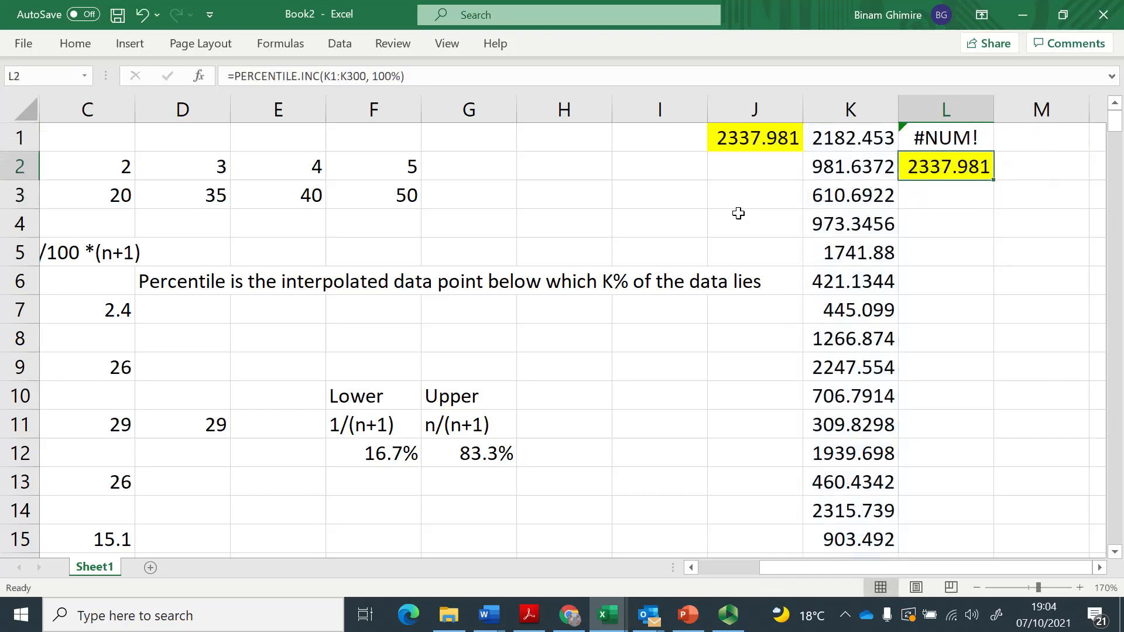
key(Left)
key(Left)
key(Home)
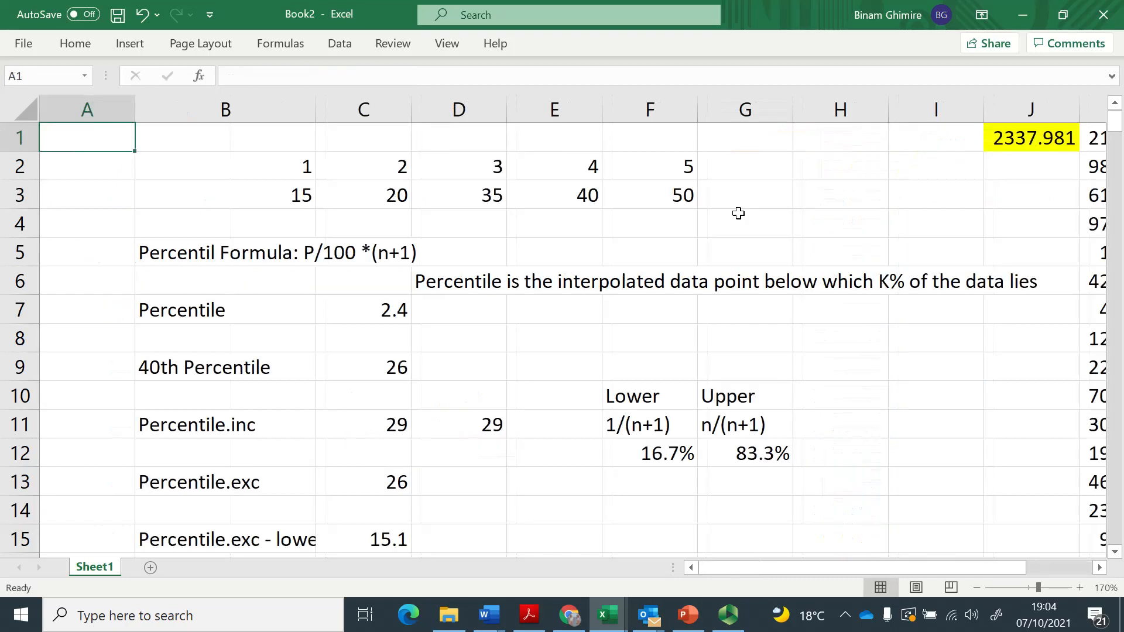
key(Right)
key(Right)
key(Right)
key(Right)
key(Right)
key(Right)
key(Right)
key(Right)
key(Right)
key(Right)
key(Right)
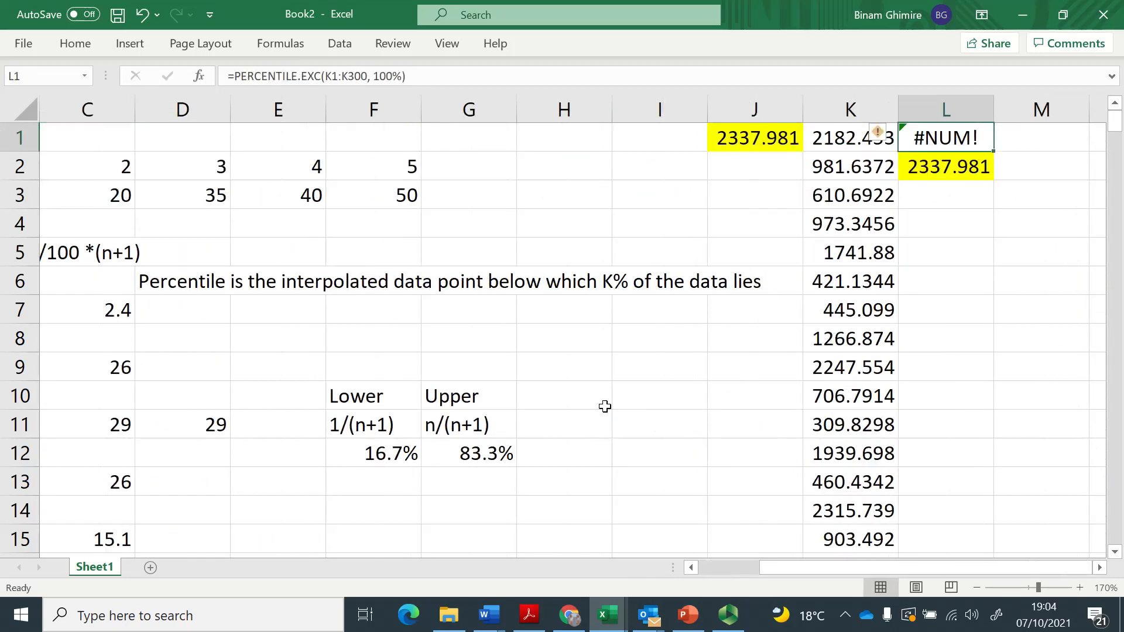
click(728, 615)
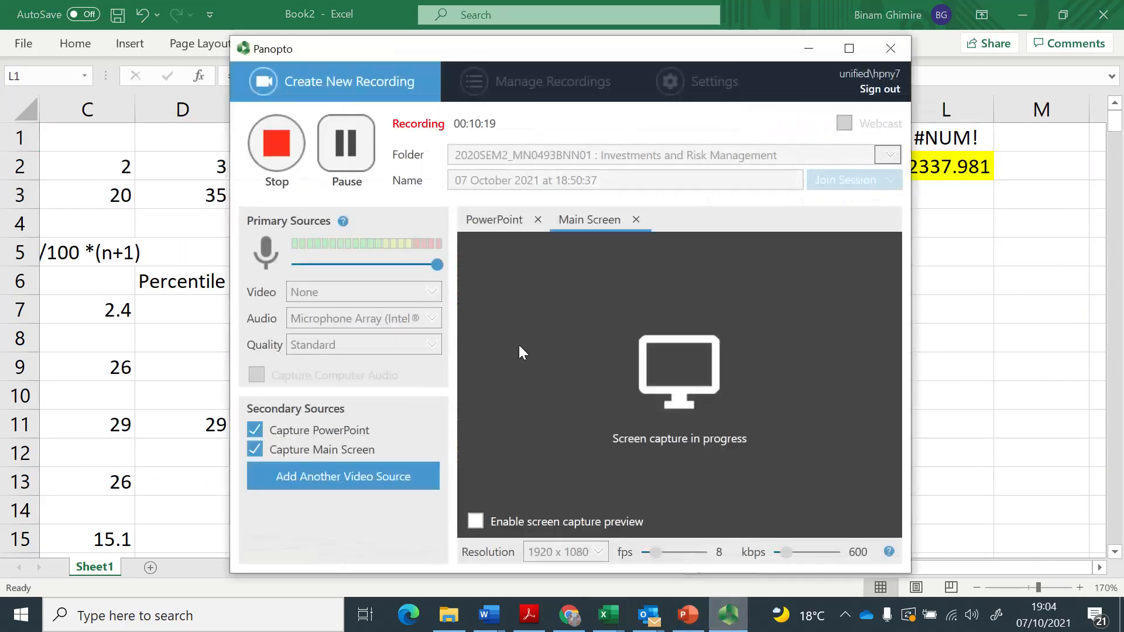